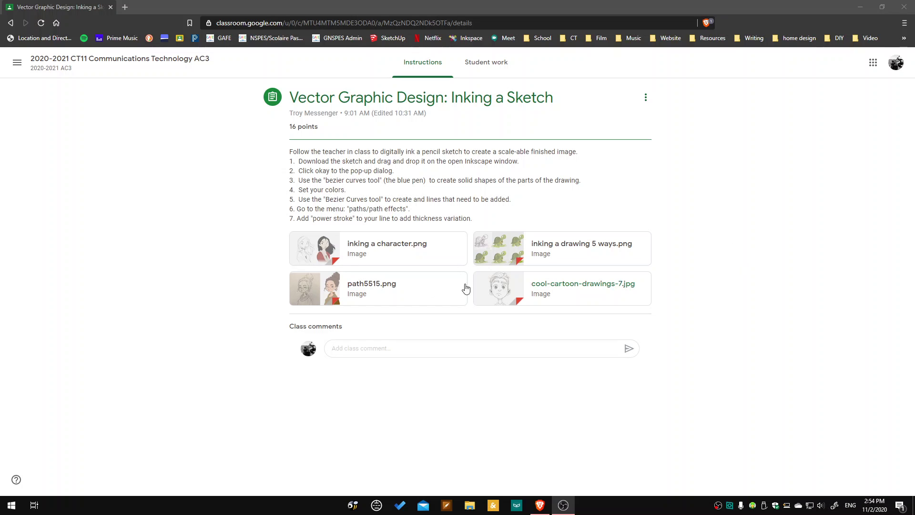
- View the assignment's four attached example images, from inking a character.png through cool-cartoon-drawings-7.jpg
click(323, 252)
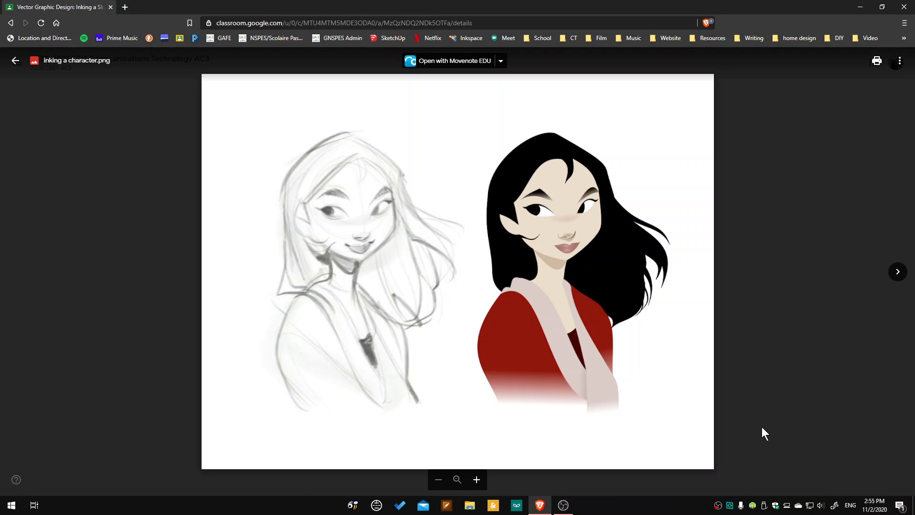
click(898, 272)
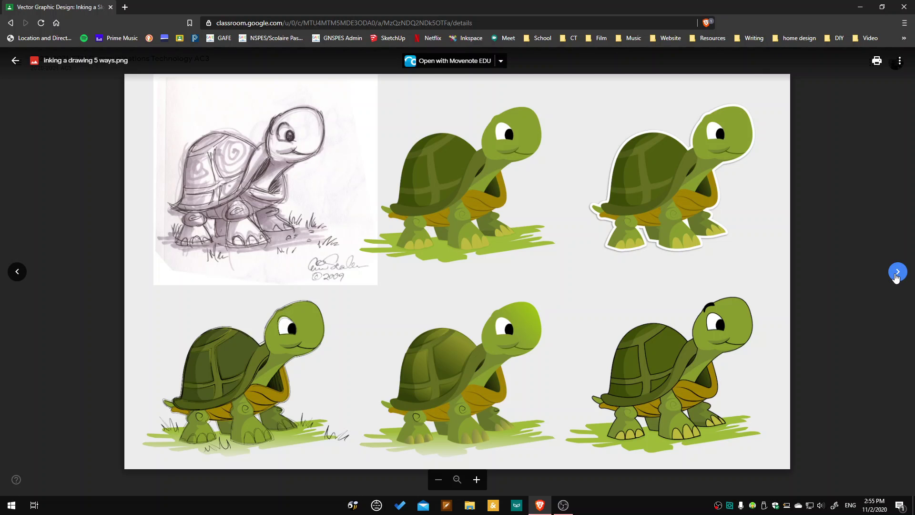
click(897, 273)
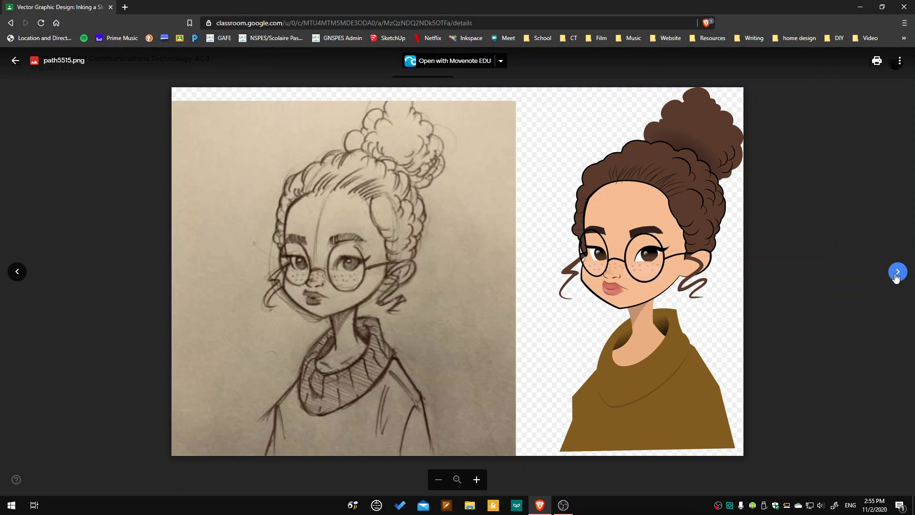
click(897, 272)
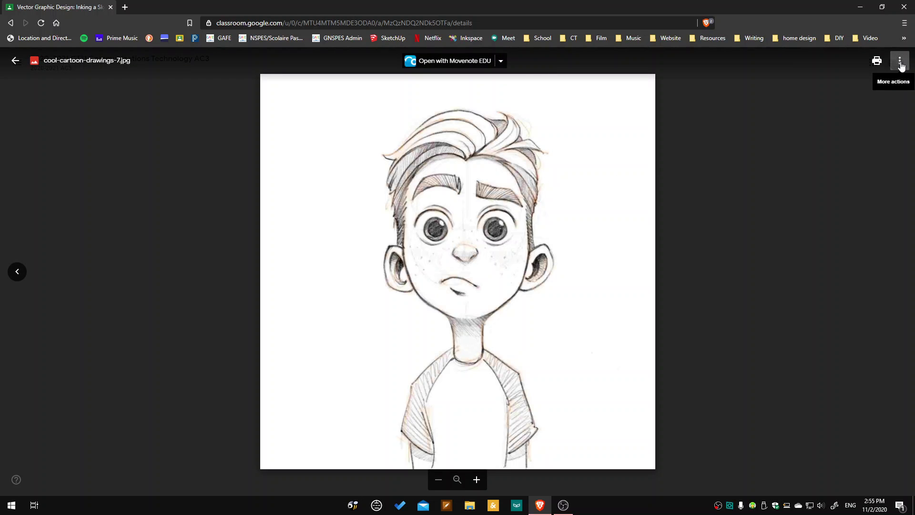
- Open cool-cartoon-drawings-7.jpg in a new window and download it to the Downloads folder as a JPEG image
click(901, 67)
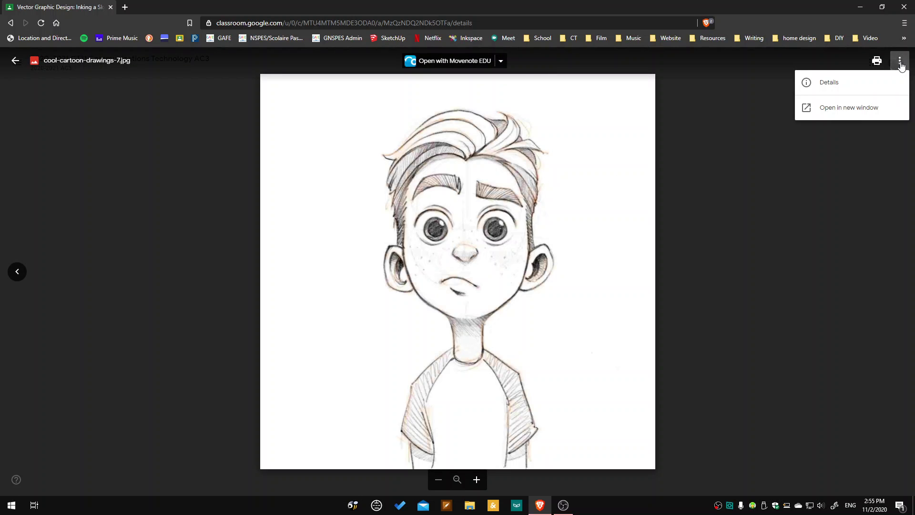
click(865, 109)
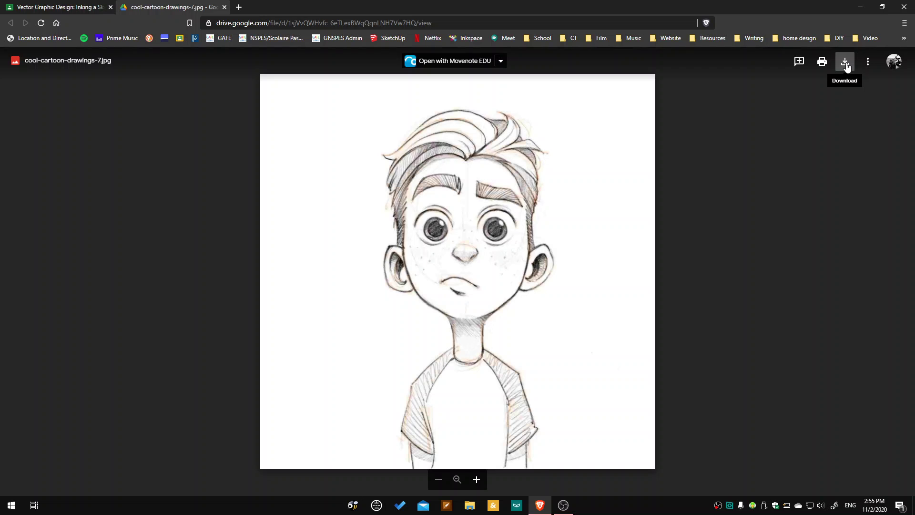
click(846, 63)
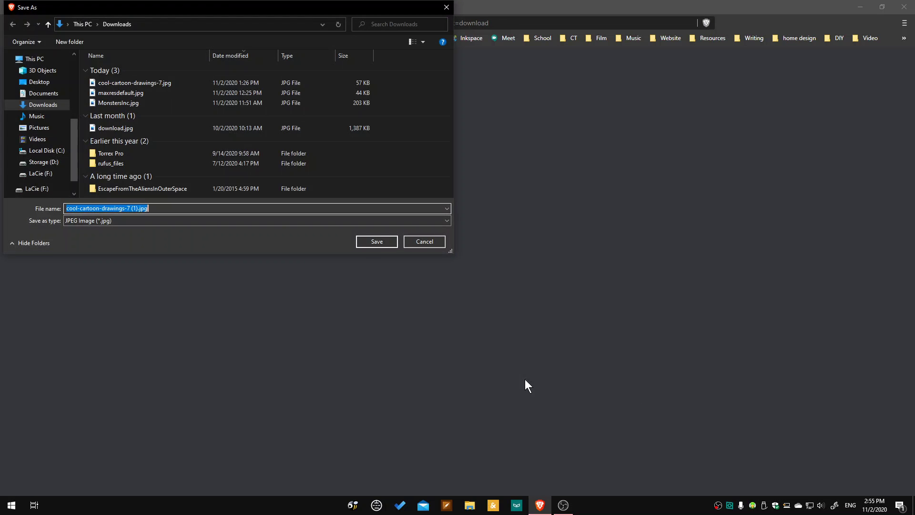
click(387, 243)
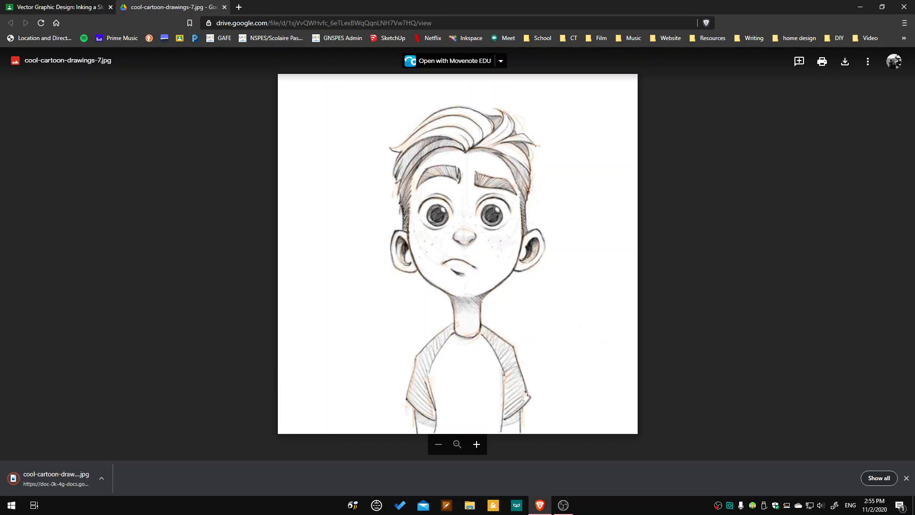
- Launch Inkscape and close the docked Path Effects and Fill and Stroke dialogs
click(10, 507)
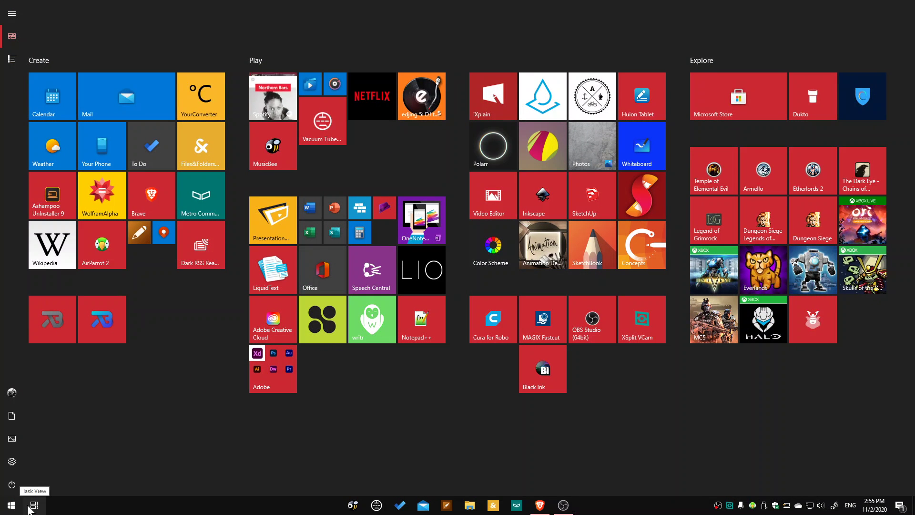
text(ink)
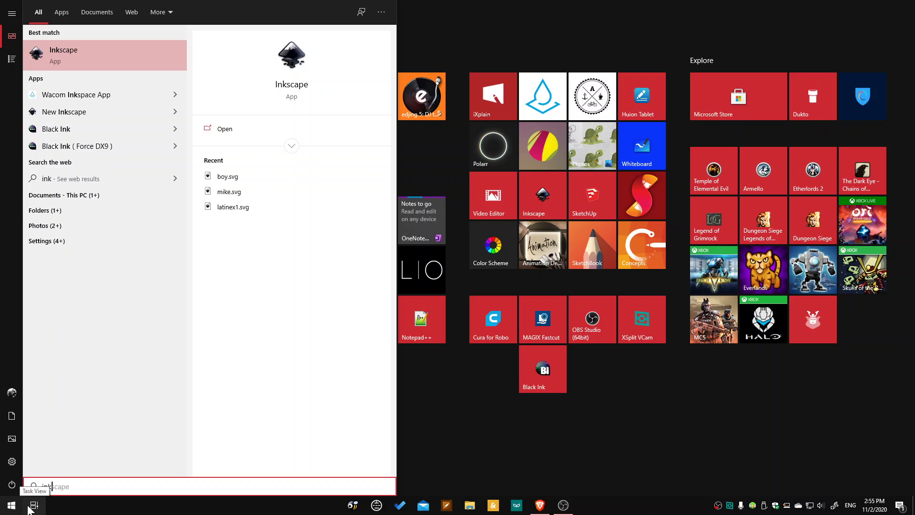
click(55, 58)
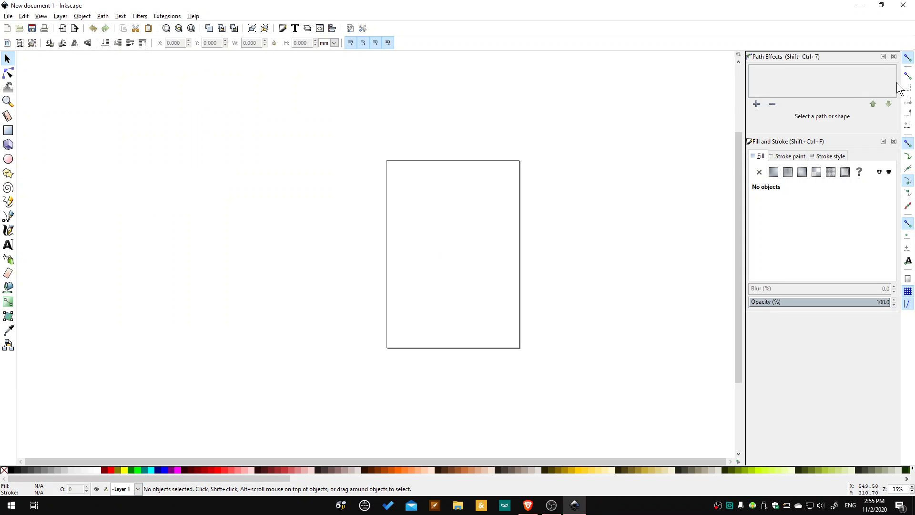
click(893, 57)
click(894, 57)
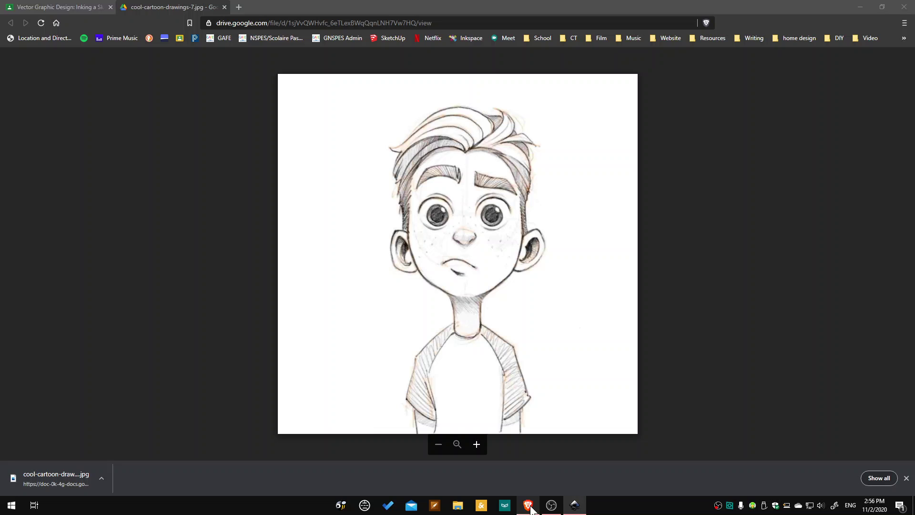
- Import the downloaded sketch from the browser into the Inkscape document as an embedded image with default settings, and position it over the page
click(529, 506)
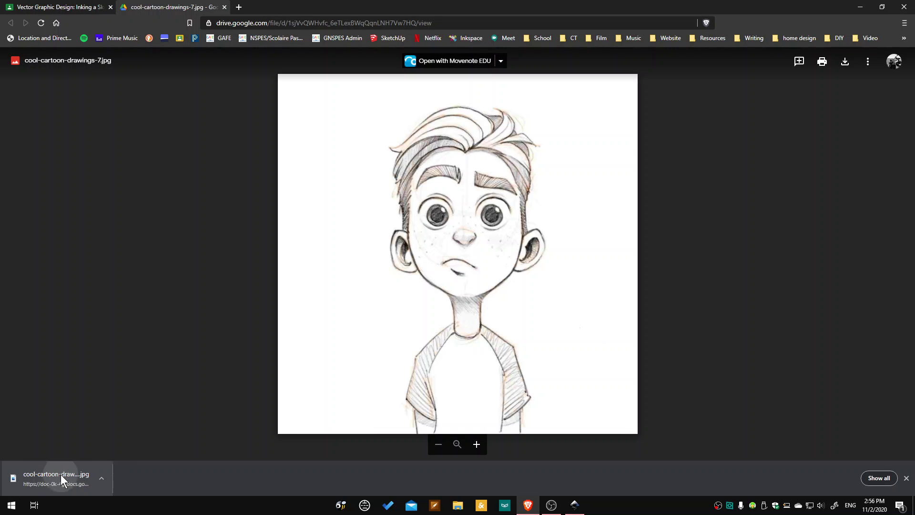
drag(61, 473, 202, 422)
drag(212, 390, 451, 267)
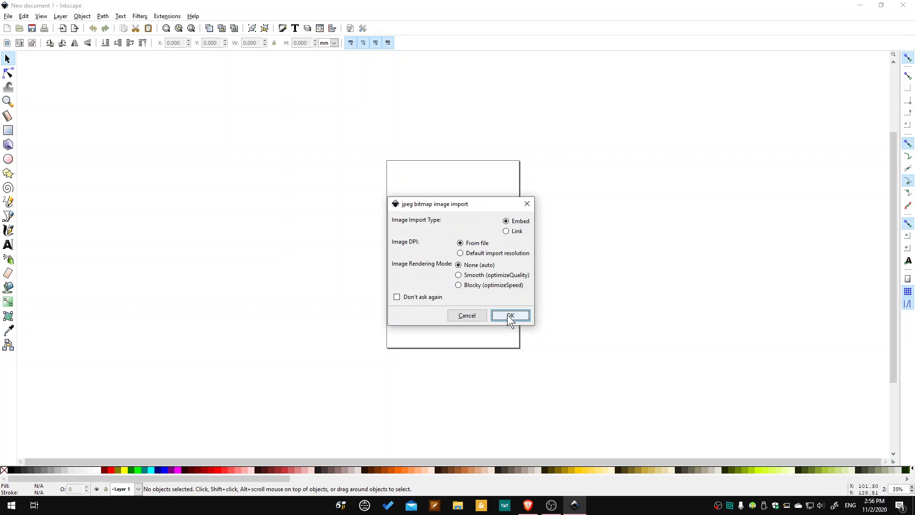
click(506, 315)
drag(461, 361, 272, 280)
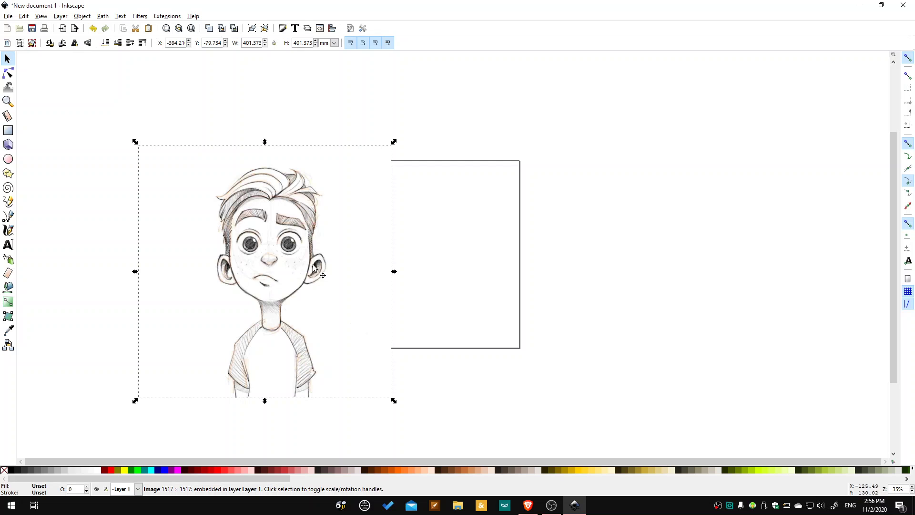
drag(261, 252, 462, 234)
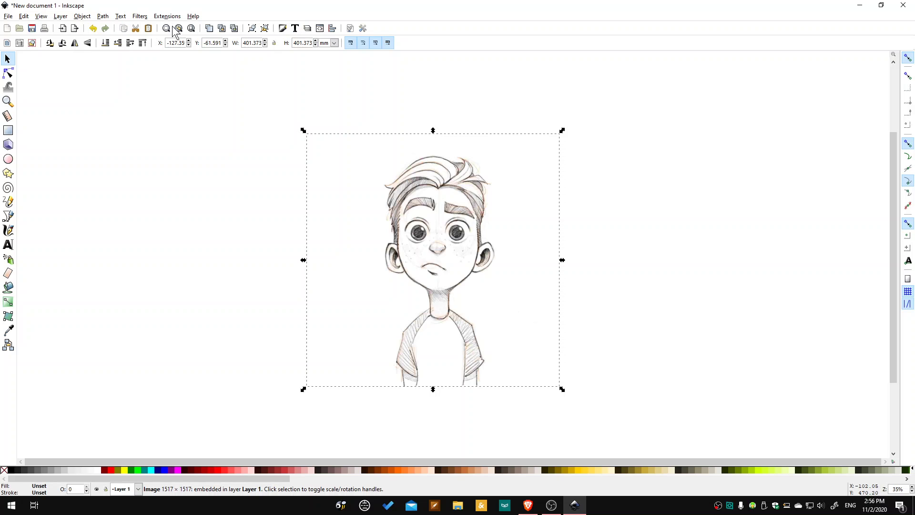
- Lock Layer 1 holding the sketch, and try to select and move the image to test the lock
click(308, 29)
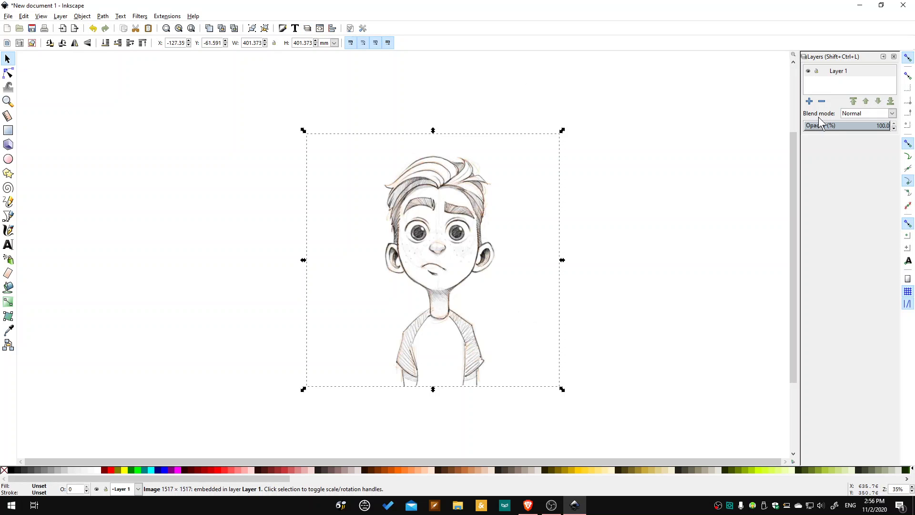
click(816, 71)
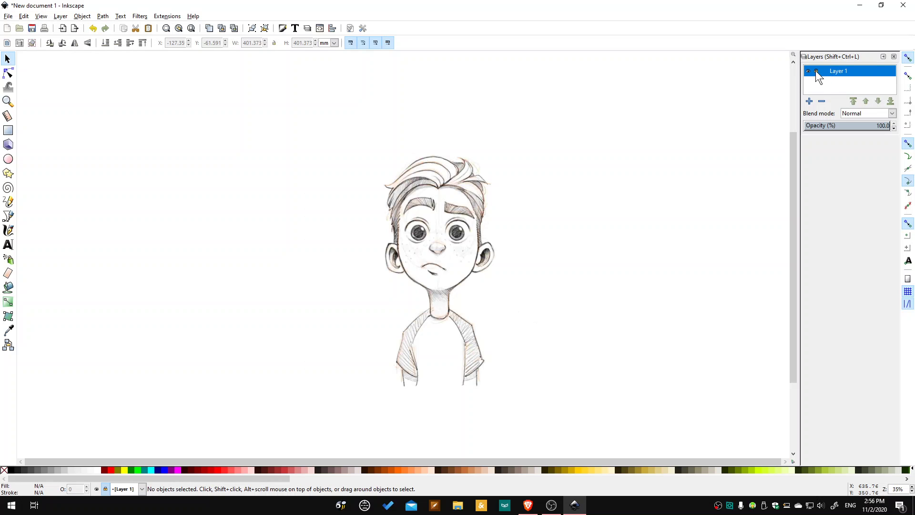
click(389, 195)
drag(303, 122, 467, 286)
drag(364, 130, 470, 255)
drag(312, 144, 557, 382)
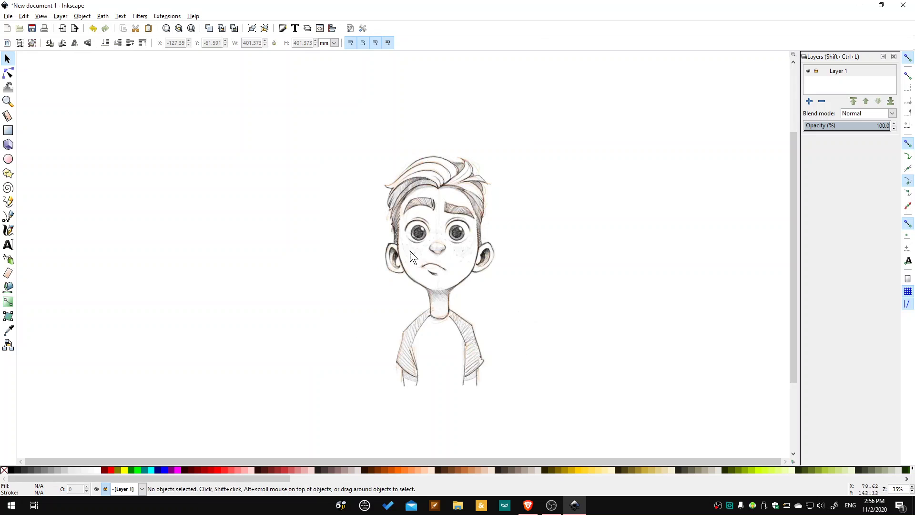
drag(410, 251, 475, 267)
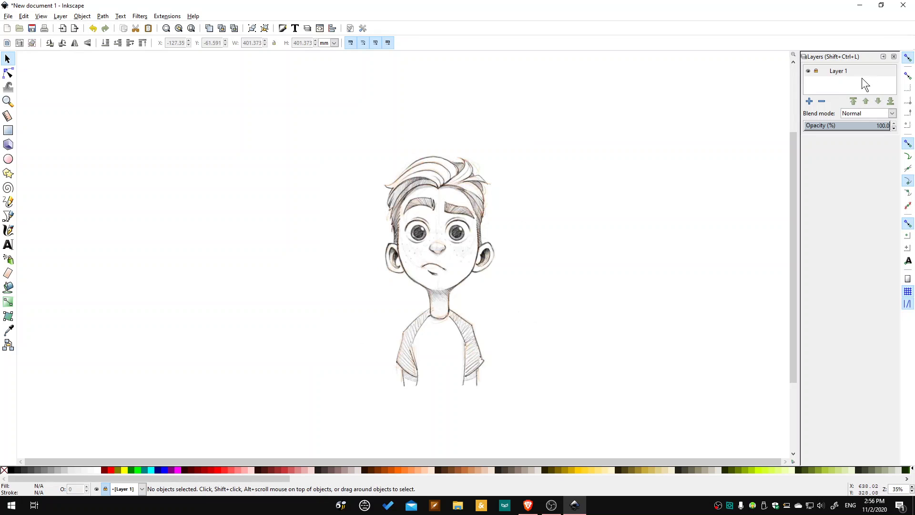
- Add a new layer named ink above the current layer and close the Layers dialog
click(809, 101)
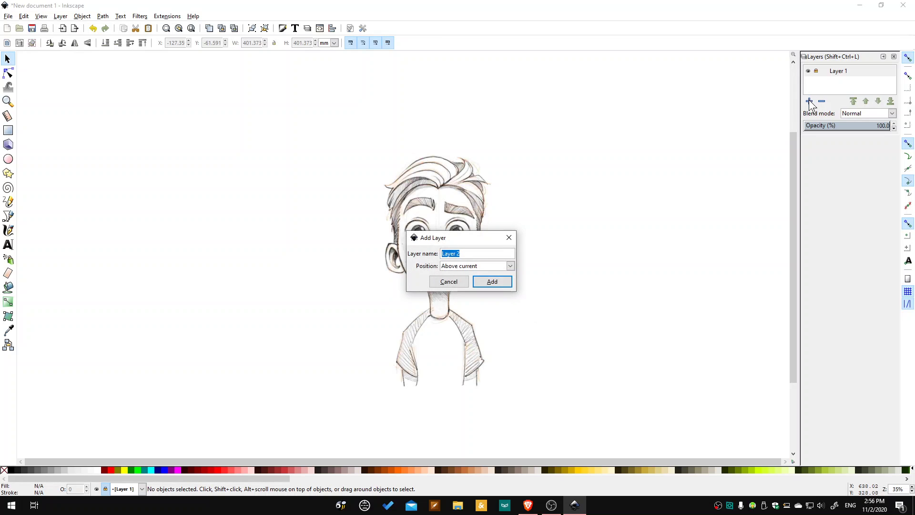
text(ink)
click(490, 282)
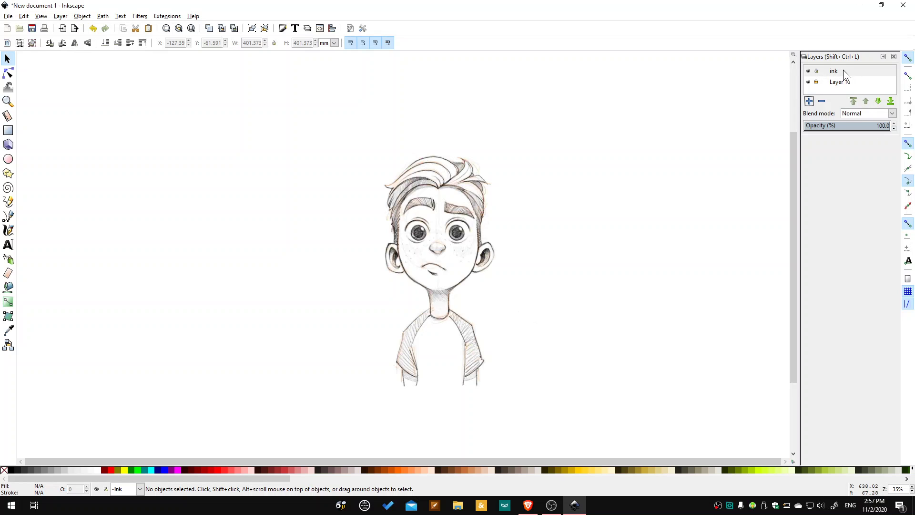
click(894, 56)
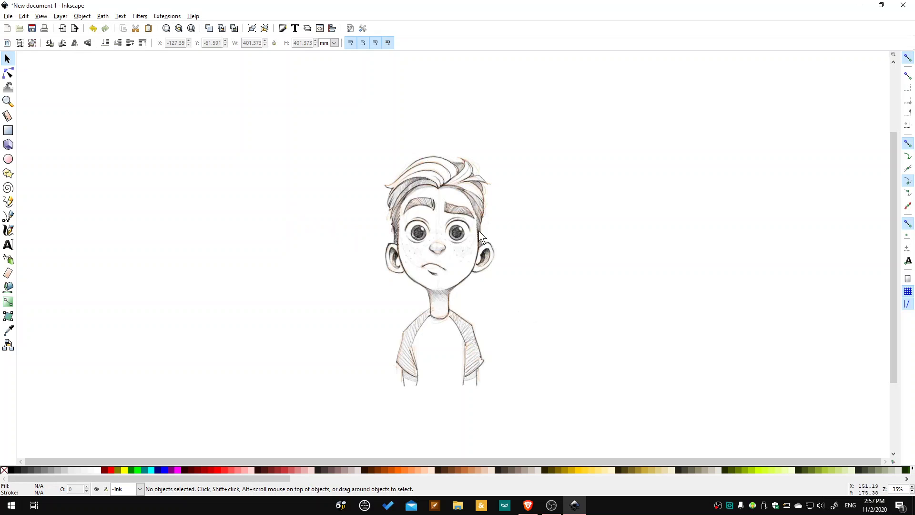
- Turn off snapping and activate the Bezier pen with the Fill and Stroke dialog open
click(906, 58)
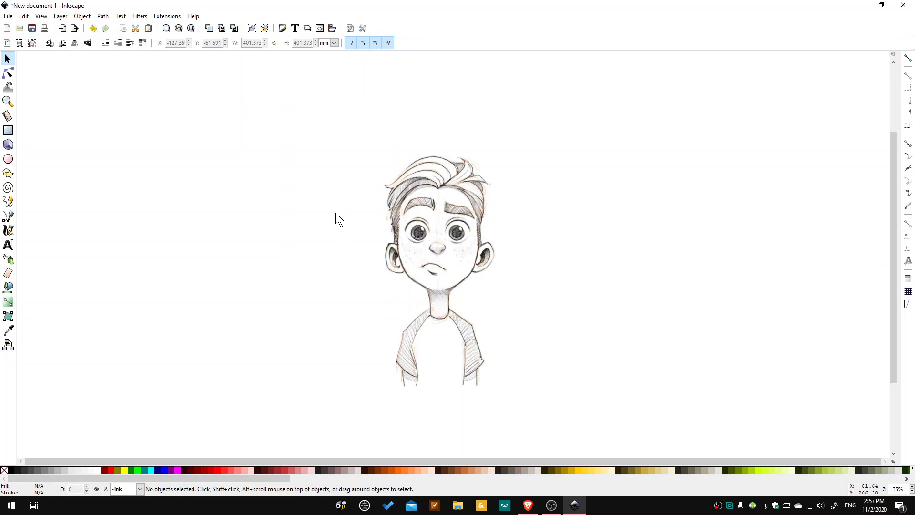
click(283, 27)
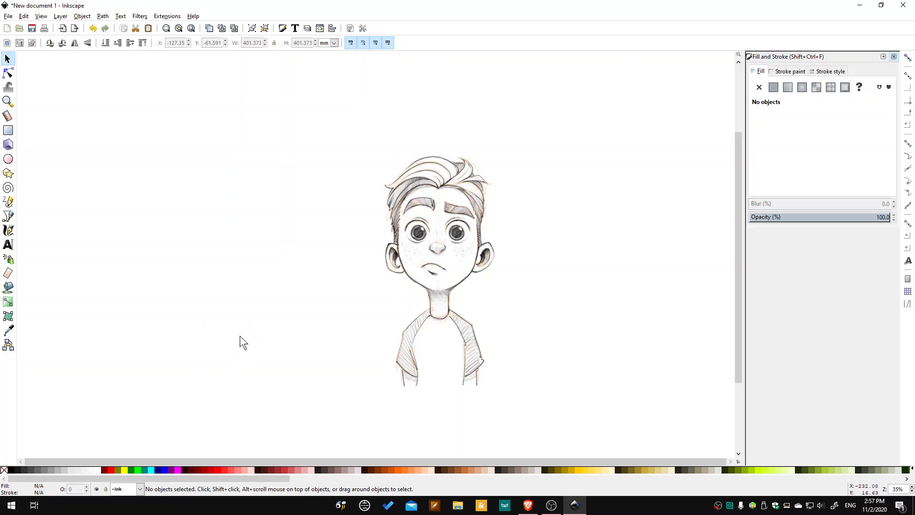
click(9, 217)
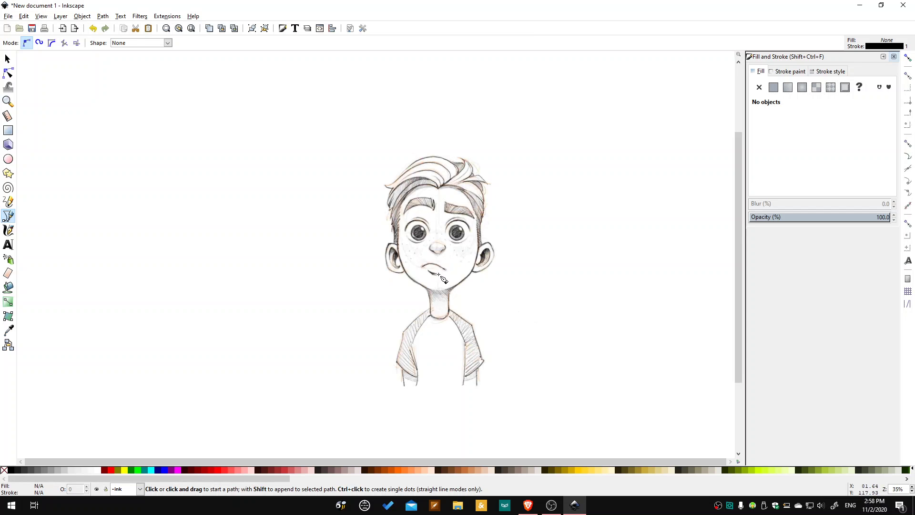
scroll(440, 275, up, 2)
scroll(441, 274, down, 2)
scroll(442, 273, up, 3)
scroll(443, 273, down, 3)
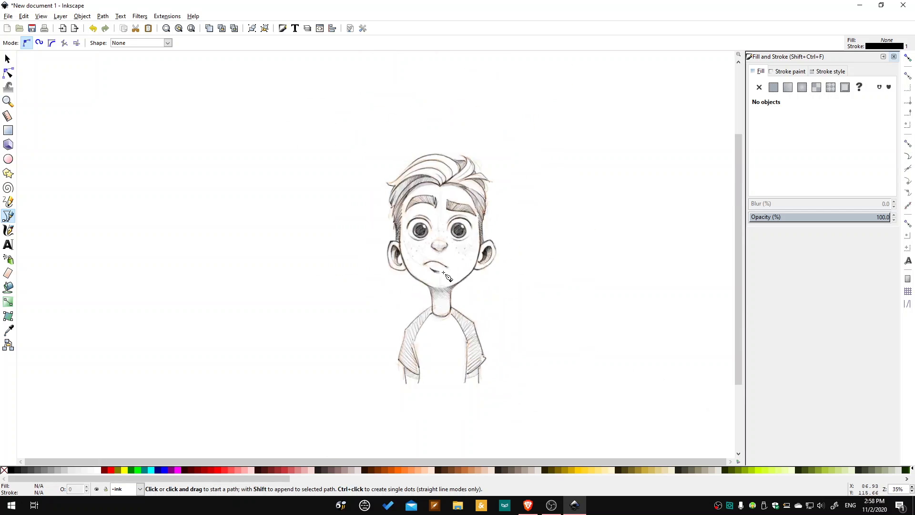
scroll(444, 275, up, 2)
scroll(429, 214, down, 2)
scroll(419, 140, up, 3)
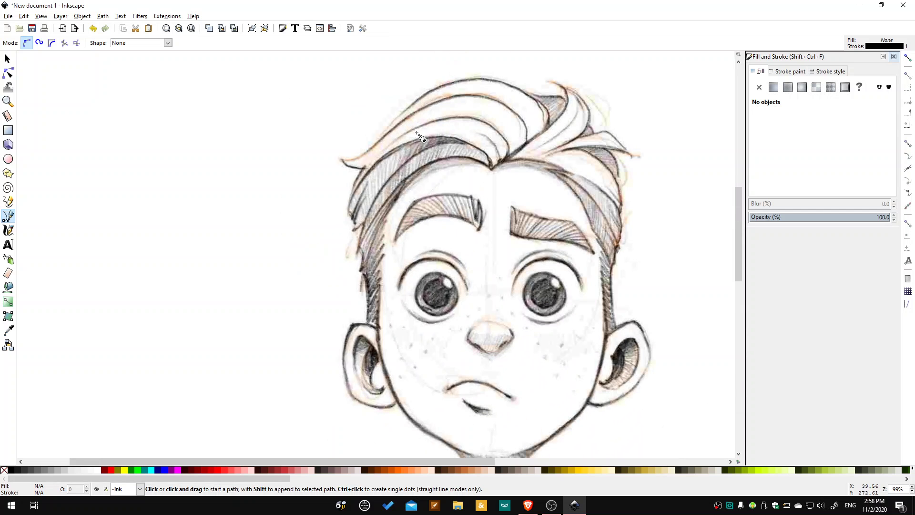
scroll(420, 138, down, 3)
scroll(535, 302, up, 2)
scroll(524, 294, up, 1)
scroll(397, 152, down, 2)
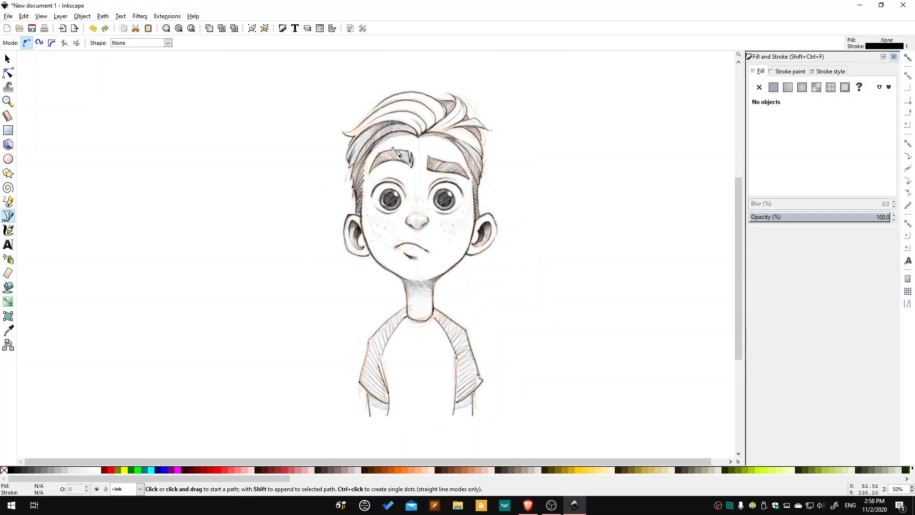
- Trace the left side of the hair with straight Bezier segments, from the left ear up through the jagged strands to the pointed tip
scroll(398, 147, up, 1)
scroll(452, 103, up, 1)
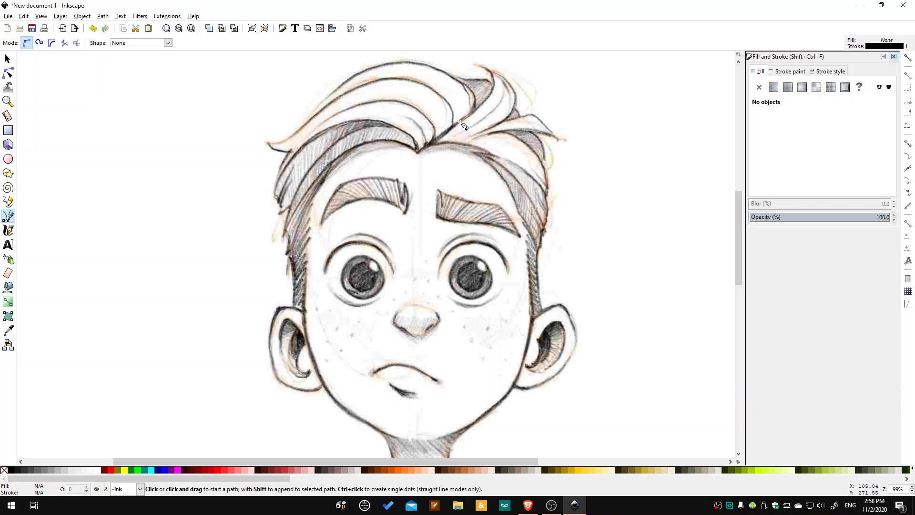
scroll(463, 143, up, 1)
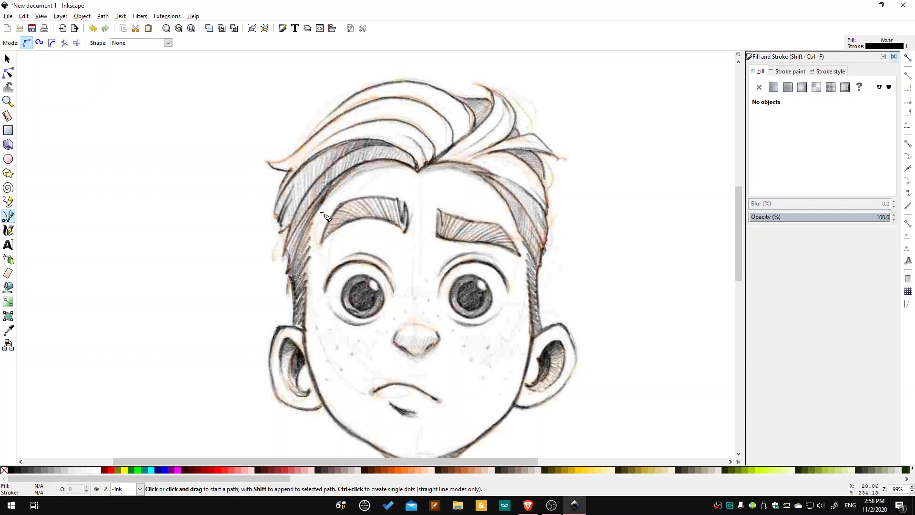
click(294, 327)
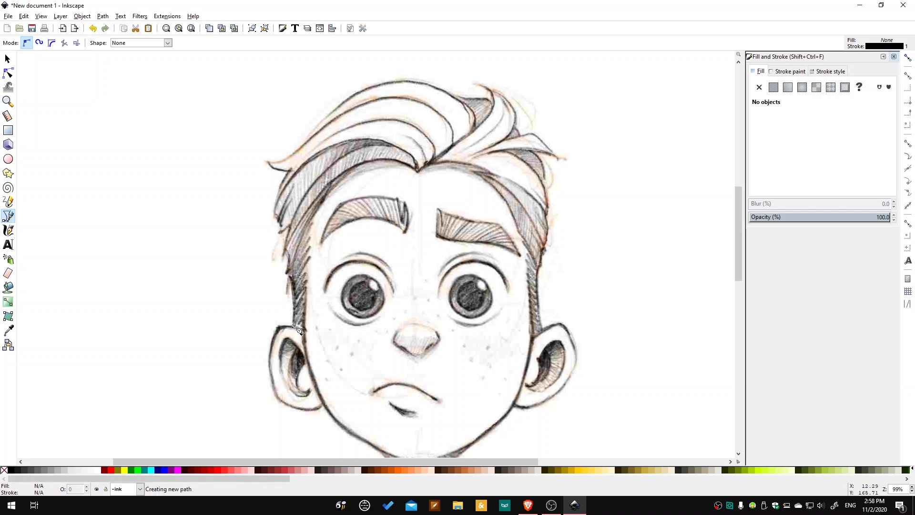
click(291, 280)
click(286, 280)
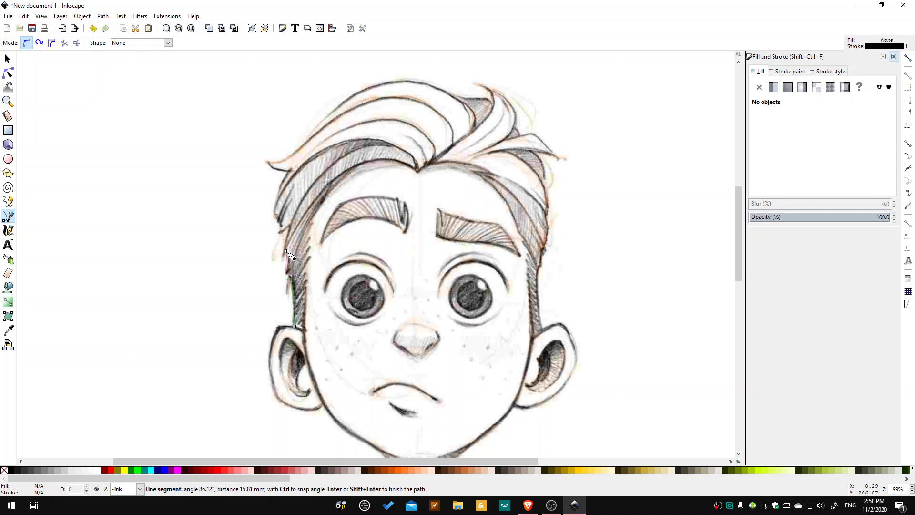
click(286, 249)
click(282, 257)
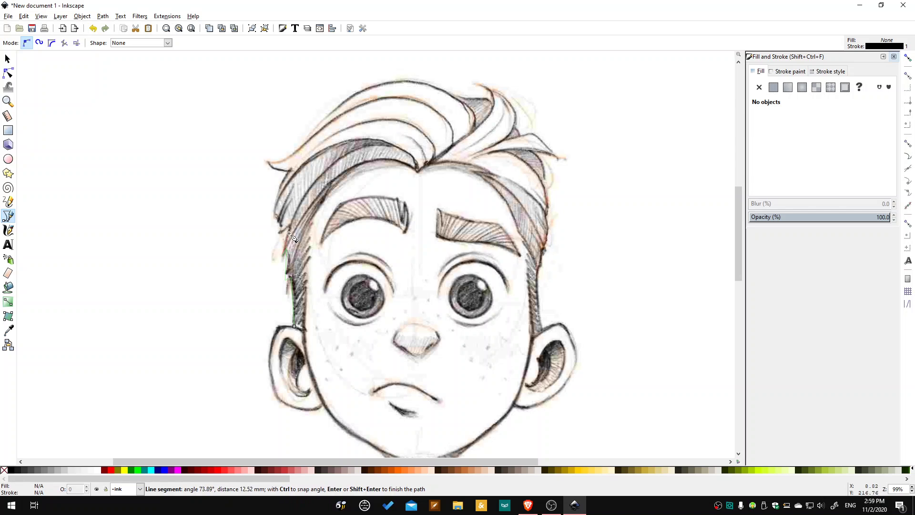
click(280, 232)
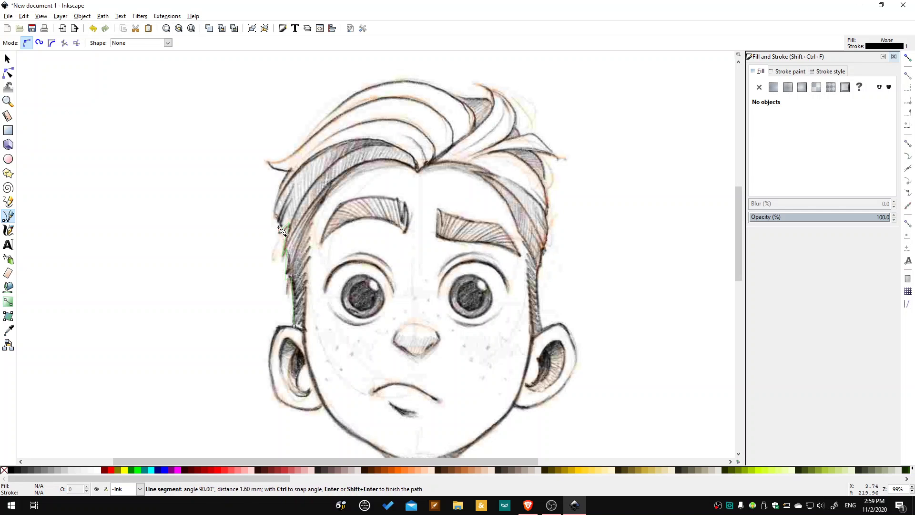
click(274, 213)
click(291, 169)
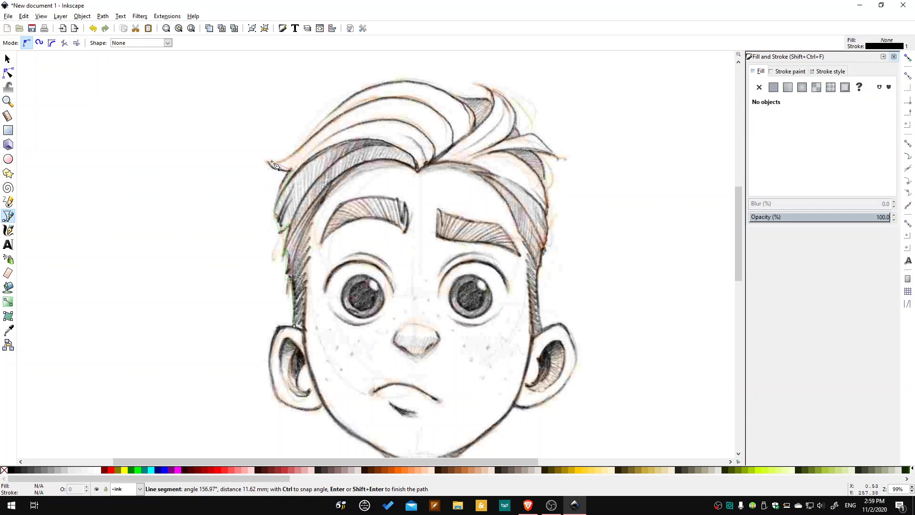
click(266, 160)
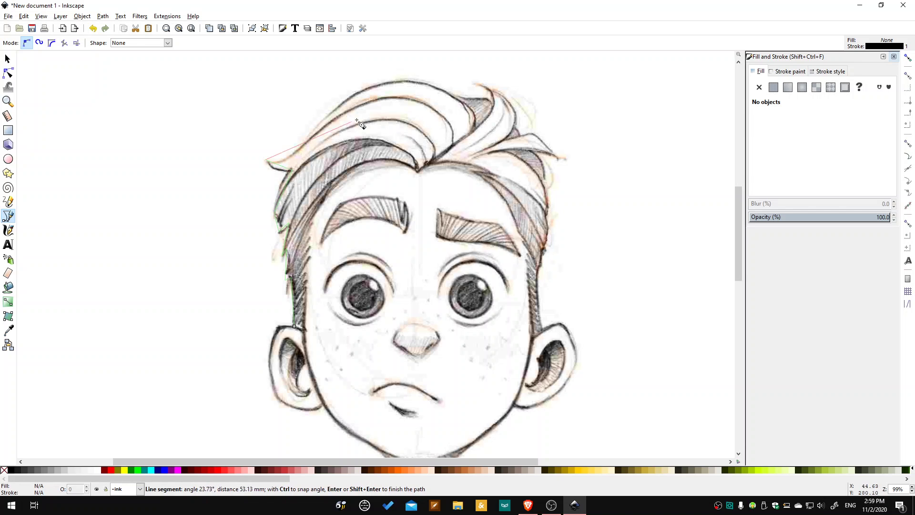
- Continue the hair outline with straight segments across the crown and over the upper tufts to the pointed tip on the right side
click(460, 99)
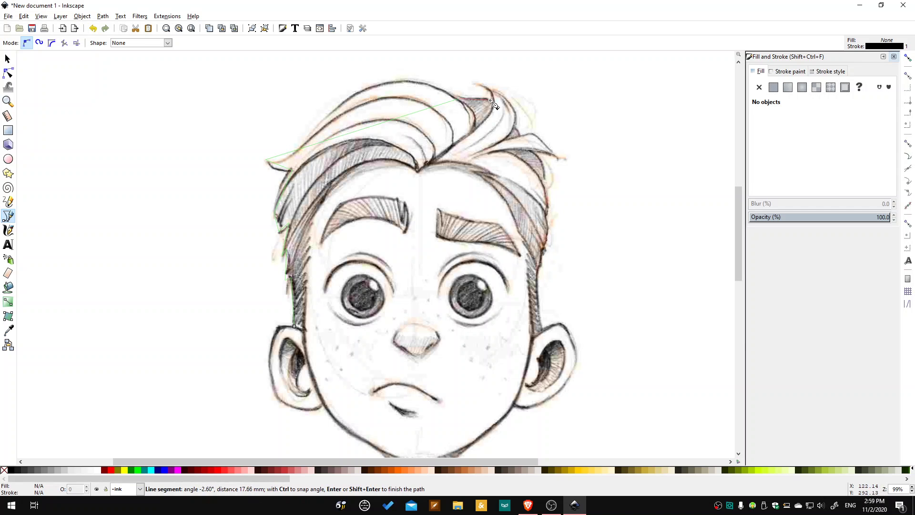
click(475, 82)
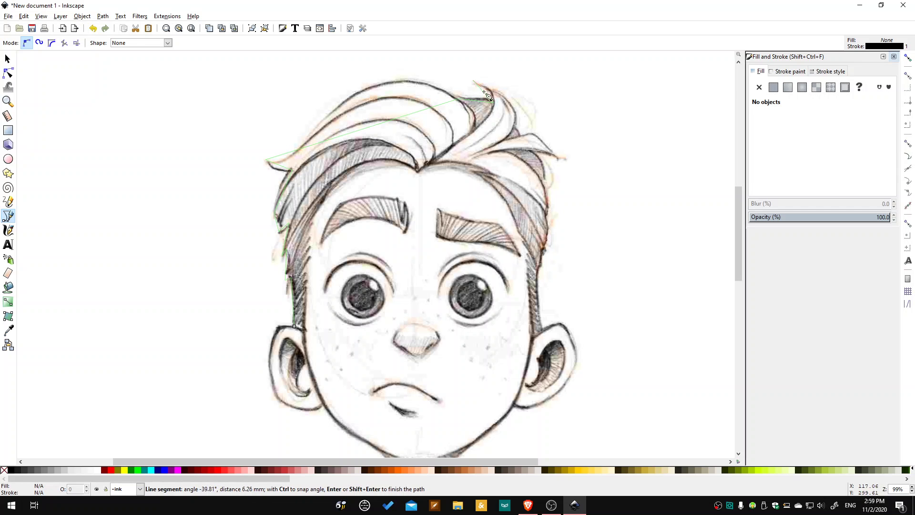
click(516, 128)
click(522, 138)
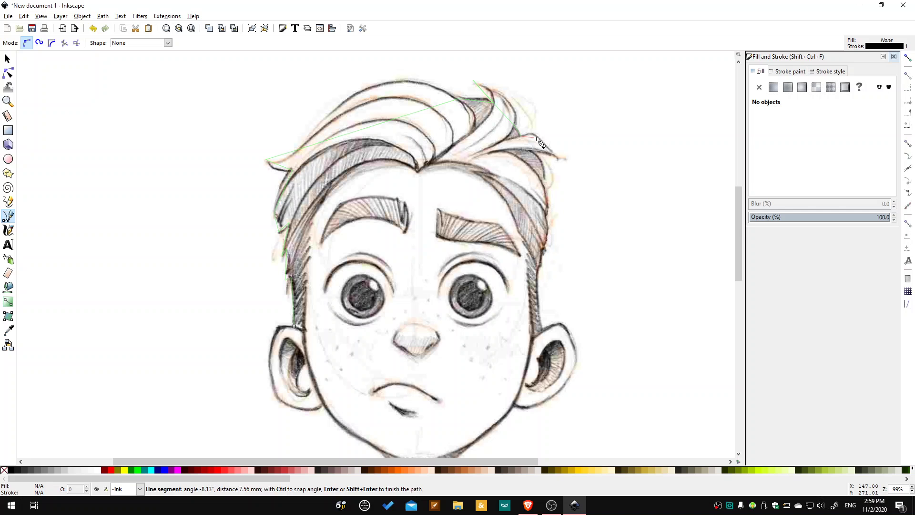
click(562, 158)
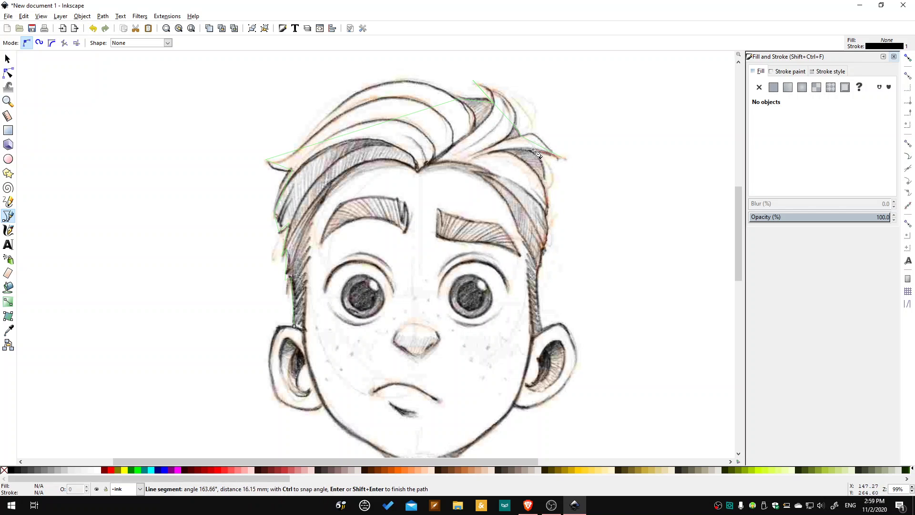
- Trace down the right side of the hair to the ear and close the path across the face at nose level
click(545, 184)
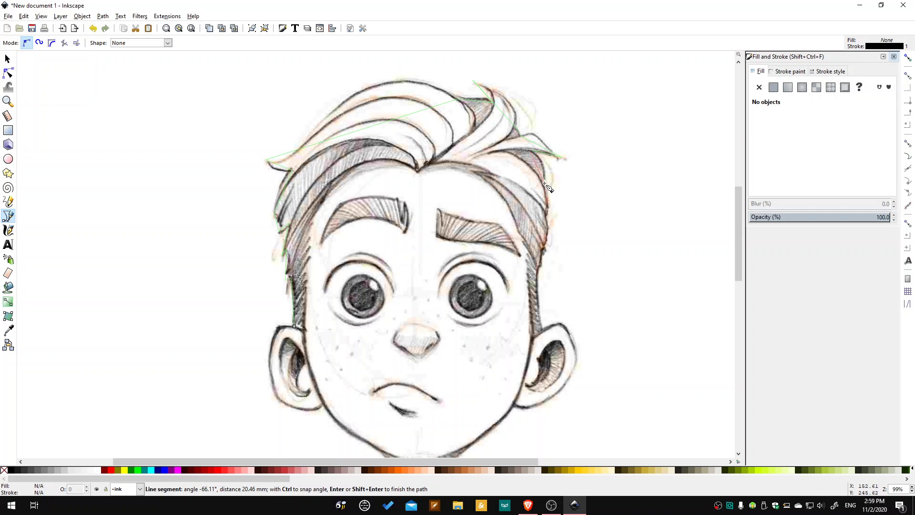
click(546, 218)
click(544, 247)
click(541, 267)
click(543, 332)
click(532, 348)
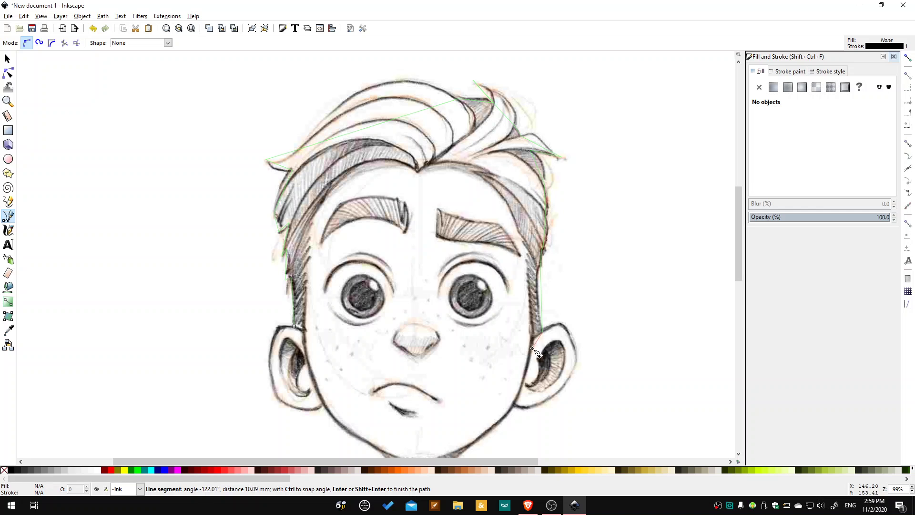
click(304, 342)
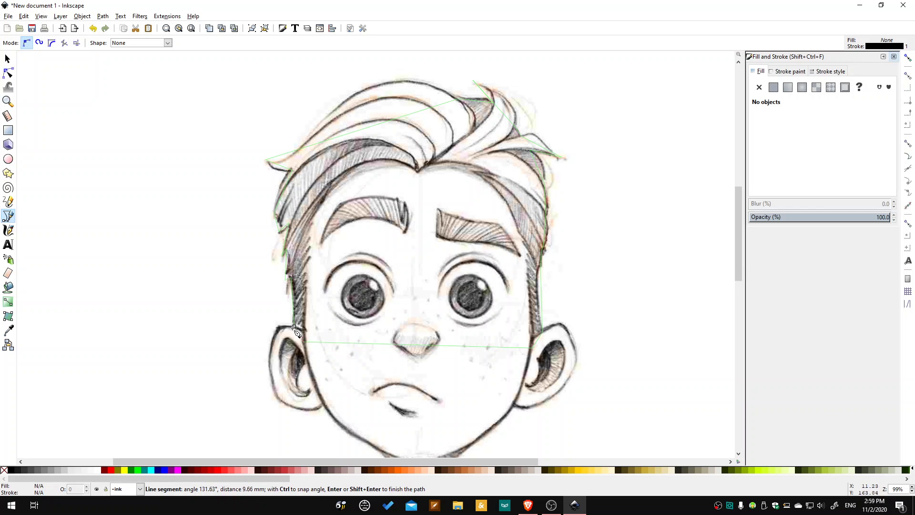
click(294, 326)
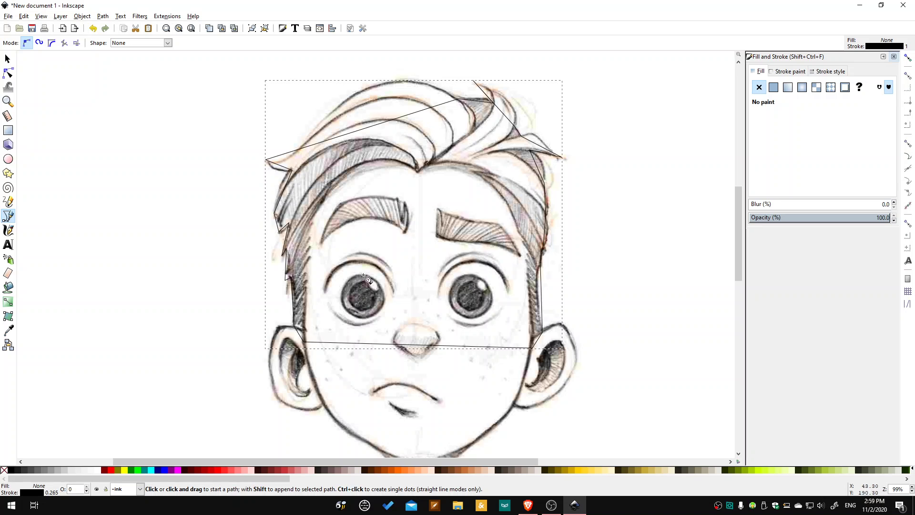
- Fill the hair shape with flat bright green and lower the fill's alpha to 101, giving RGBA 55ff0265
click(776, 89)
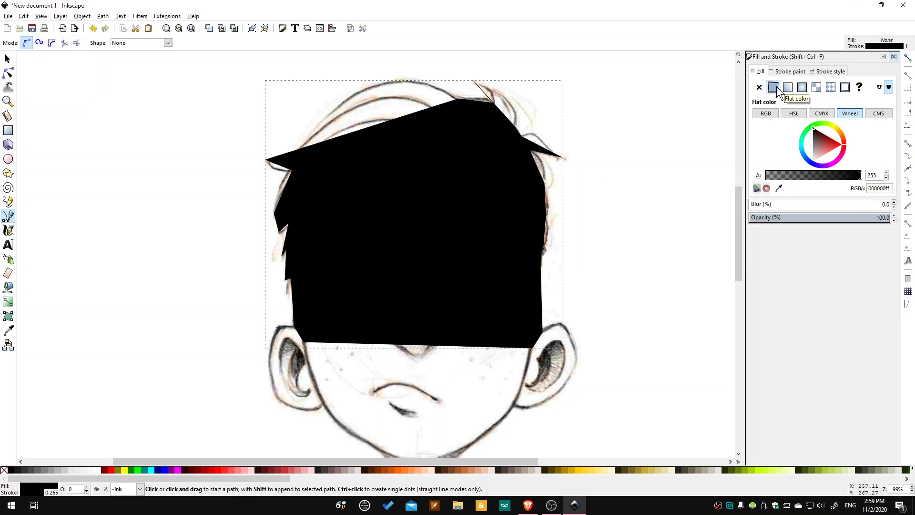
click(777, 114)
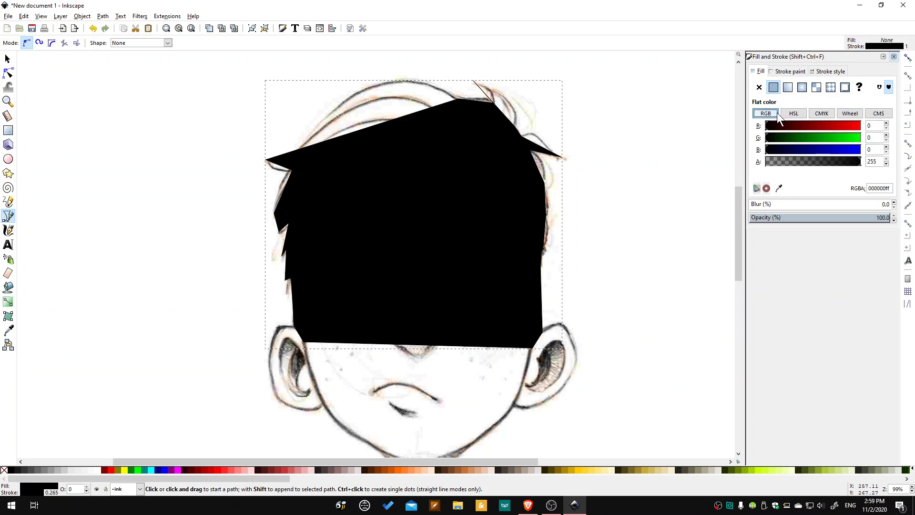
click(851, 113)
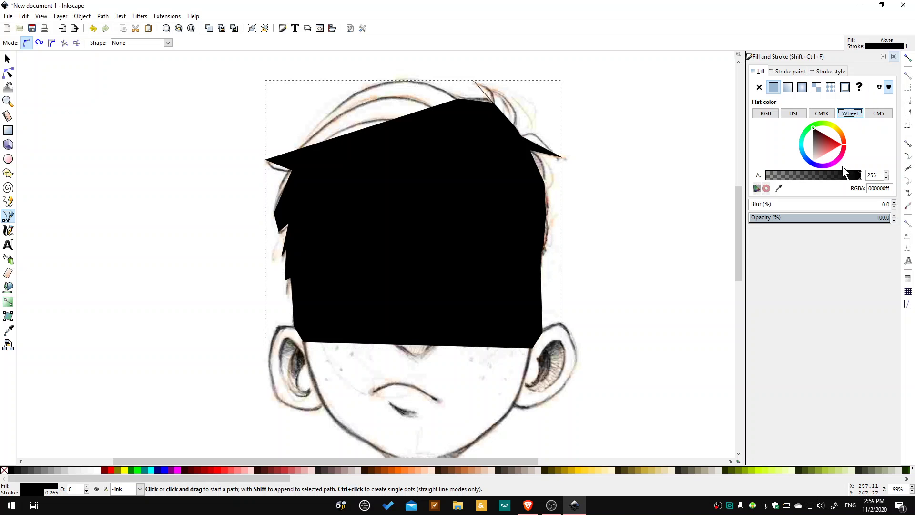
drag(836, 152, 842, 144)
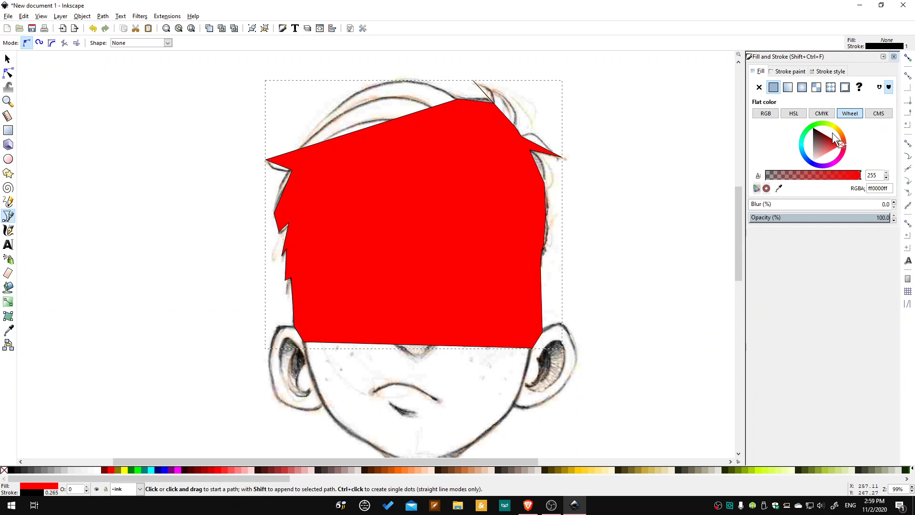
click(819, 124)
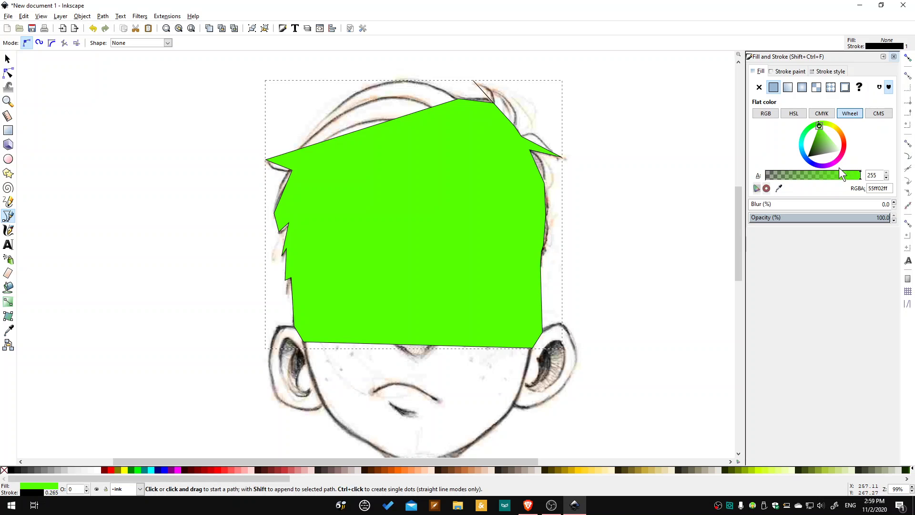
click(811, 176)
drag(811, 176, 803, 174)
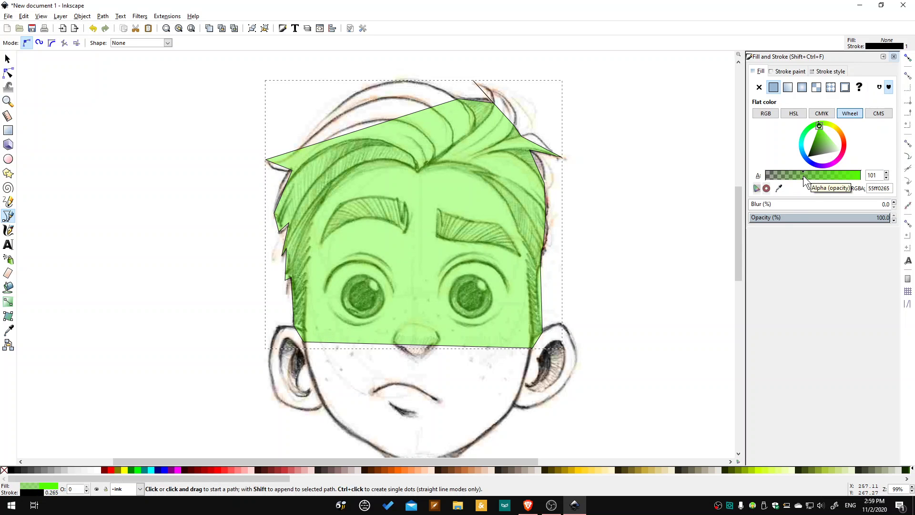
- Bend the hair outline's straight segments at the crown and left pointed tip into curves that follow the sketch, using the Node tool
click(9, 72)
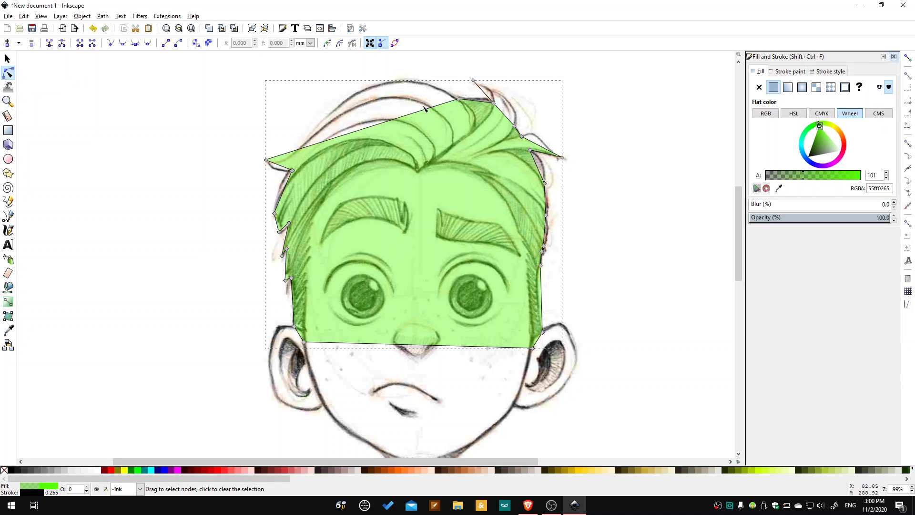
scroll(424, 108, up, 2)
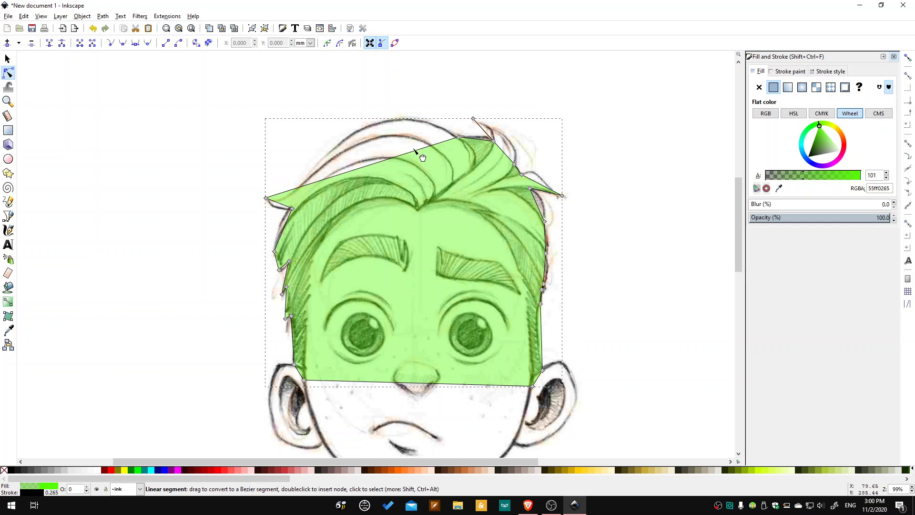
drag(415, 151, 407, 125)
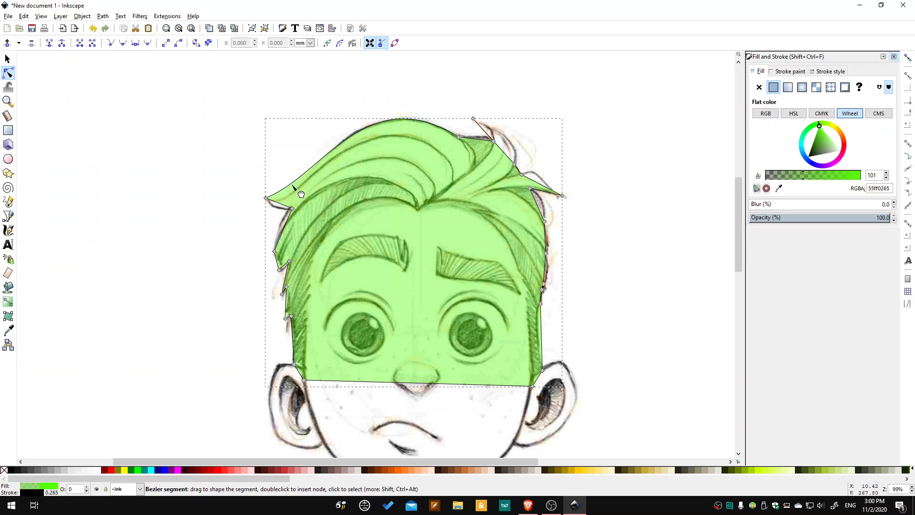
mouse_move(296, 188)
mouse_down()
mouse_move(279, 196)
mouse_move(287, 196)
mouse_up()
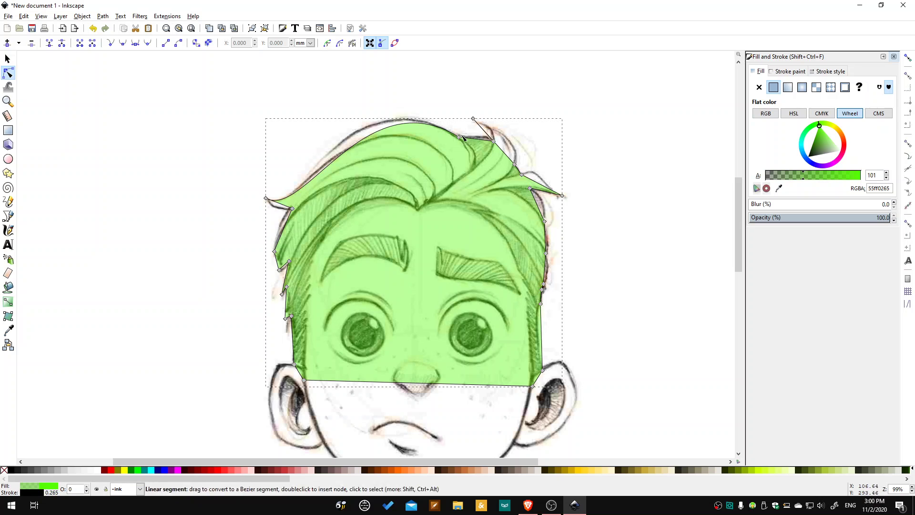
drag(459, 137, 338, 72)
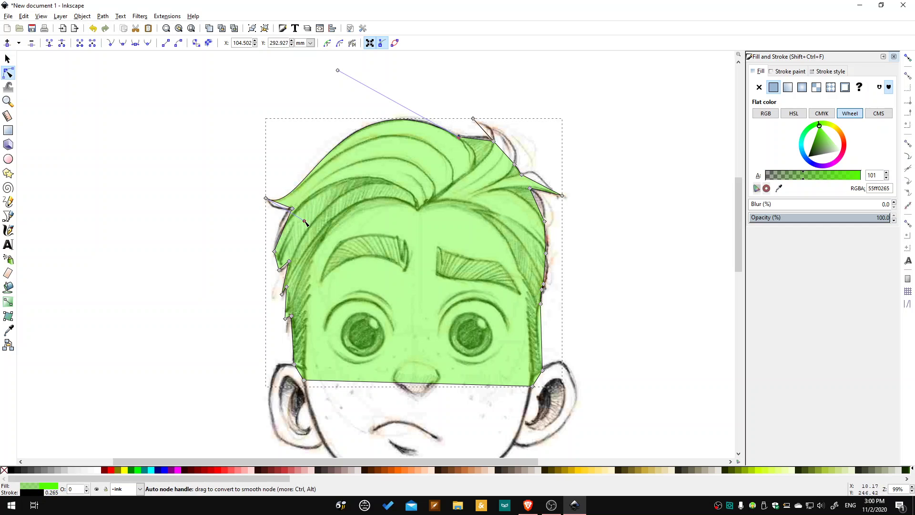
drag(306, 227, 303, 229)
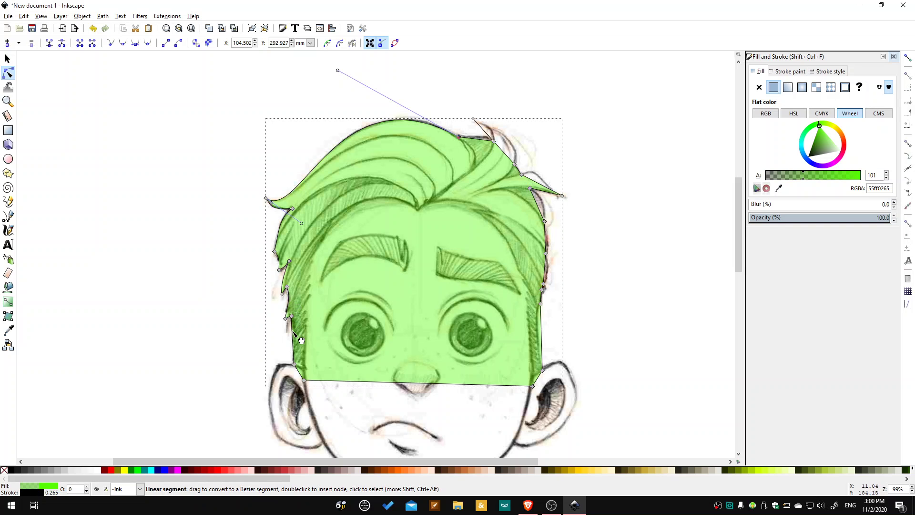
- Curve the segments around the upper tuft and the right-hand pointed strand to match the sketched hair
double_click(493, 141)
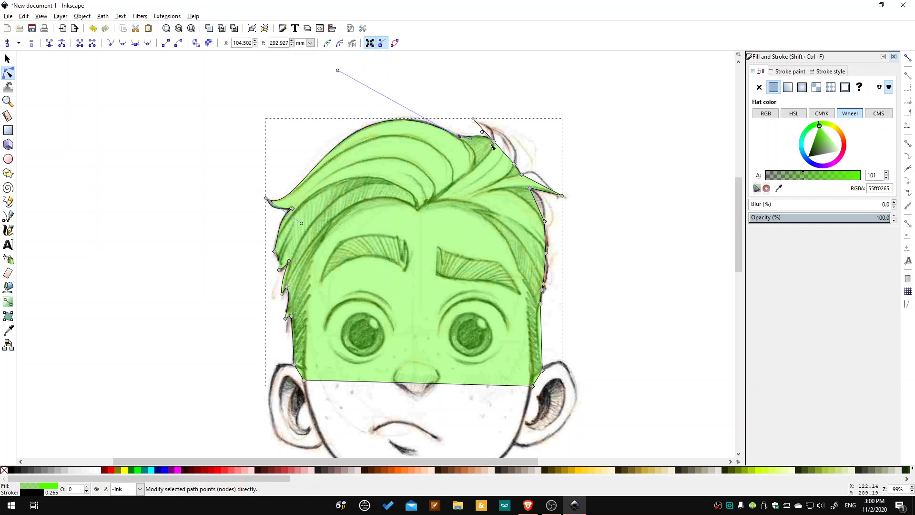
click(494, 142)
drag(501, 149, 492, 131)
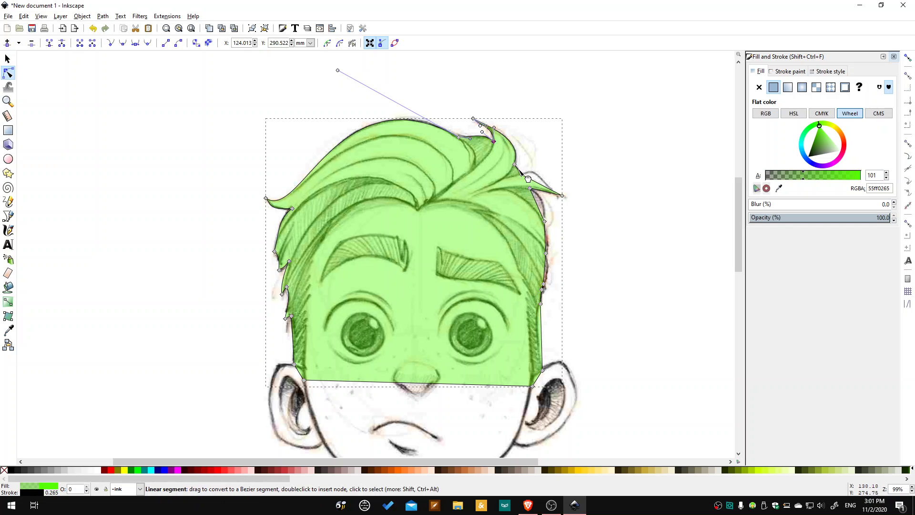
drag(528, 178, 550, 189)
- Adjust the node and curve the segments along the right side of the hair down to the ear
click(546, 242)
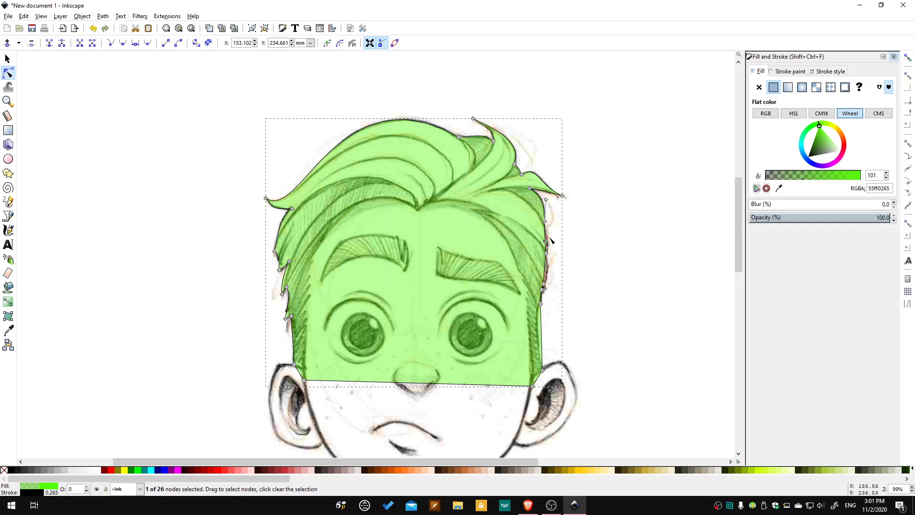
drag(546, 241, 549, 238)
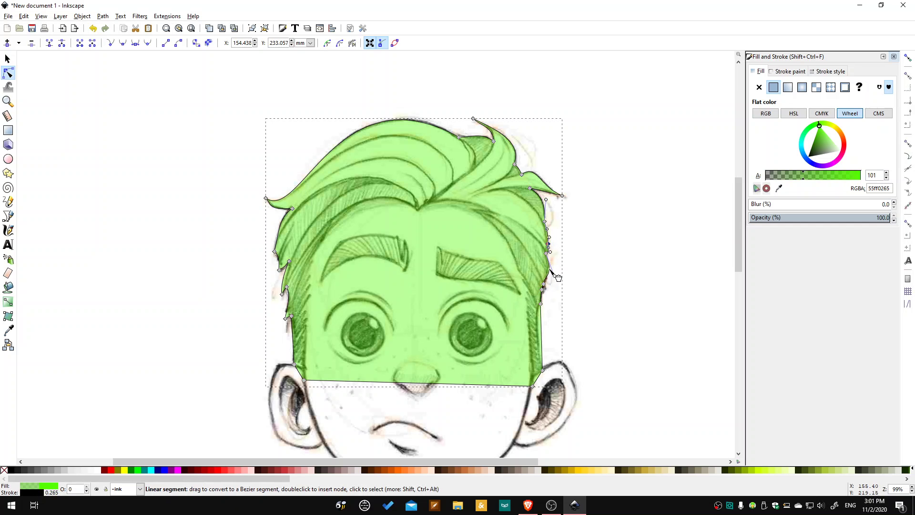
drag(557, 277, 555, 284)
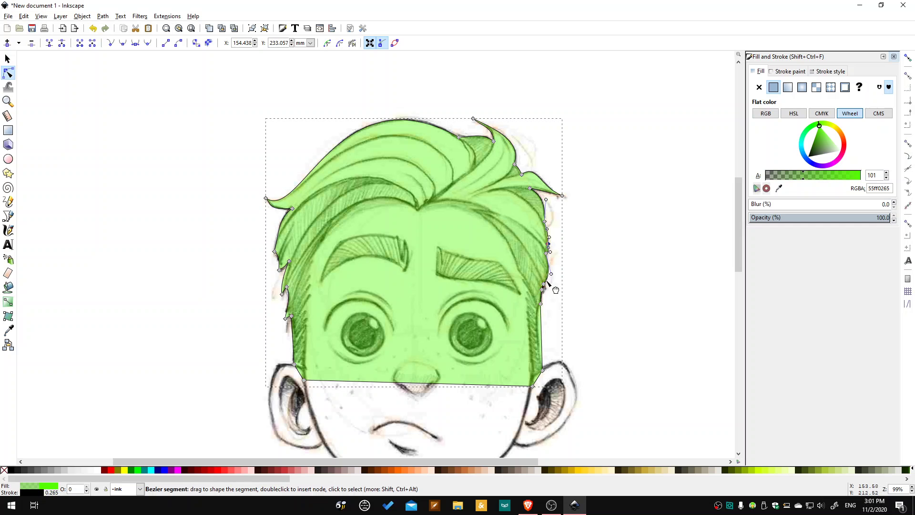
scroll(556, 289, up, 2)
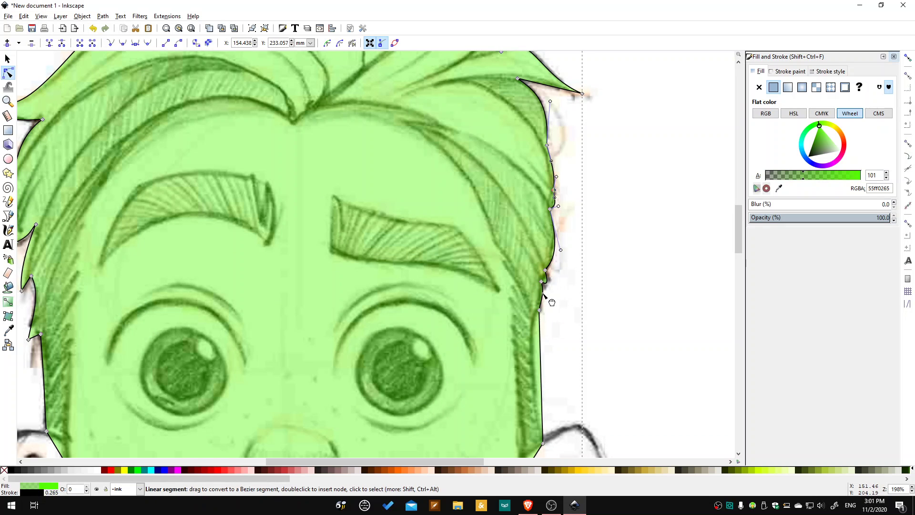
drag(539, 323, 536, 315)
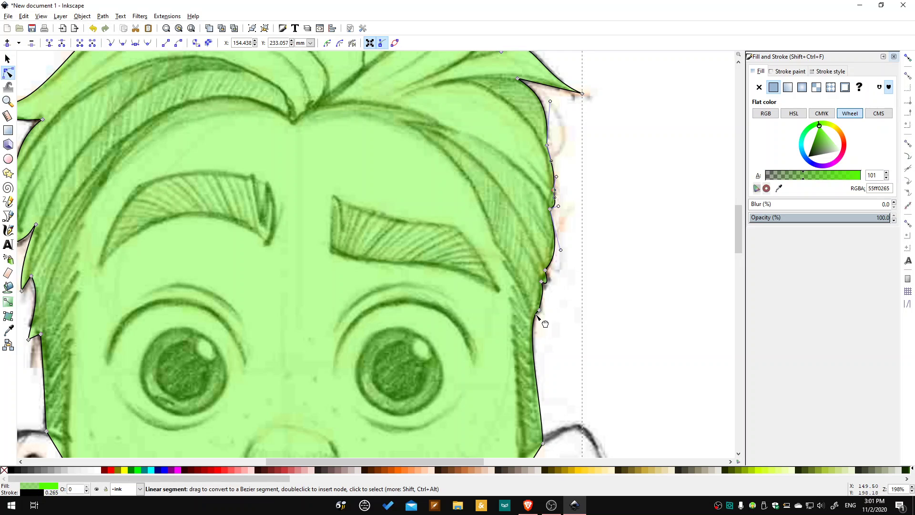
- Adjust the nodes and curve the segments on both lower sides of the hair, between the pointed tips and the ears
click(543, 443)
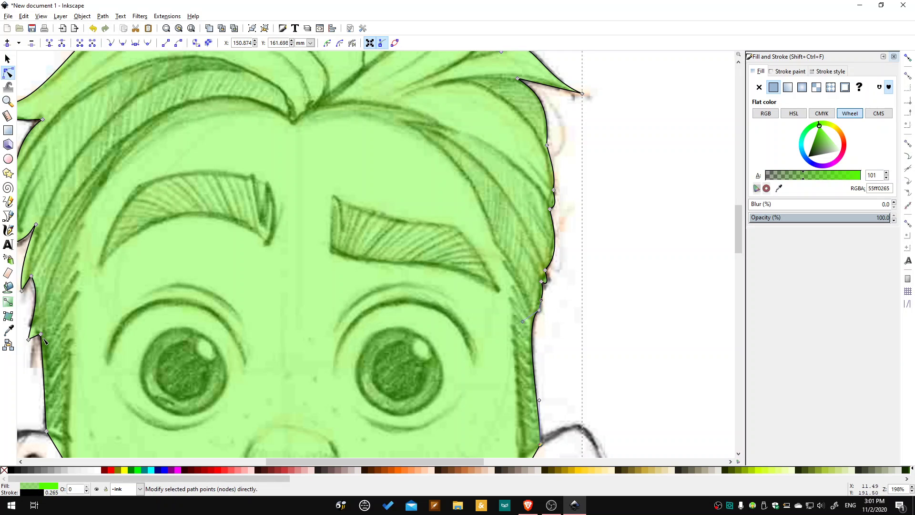
drag(28, 339, 33, 356)
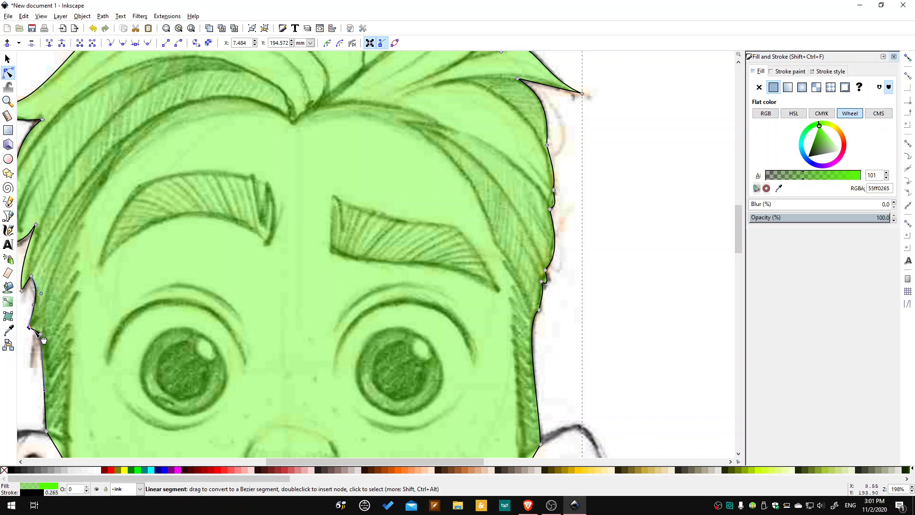
drag(34, 340, 40, 325)
- Bend the straight bottom edge of the hair shape into a downward arc passing between the nose and the mouth
scroll(247, 253, down, 8)
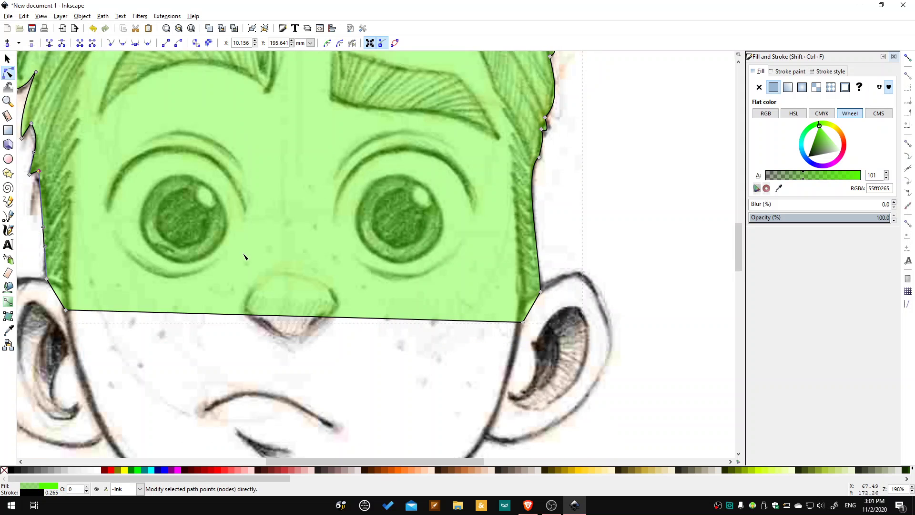
drag(305, 316, 303, 374)
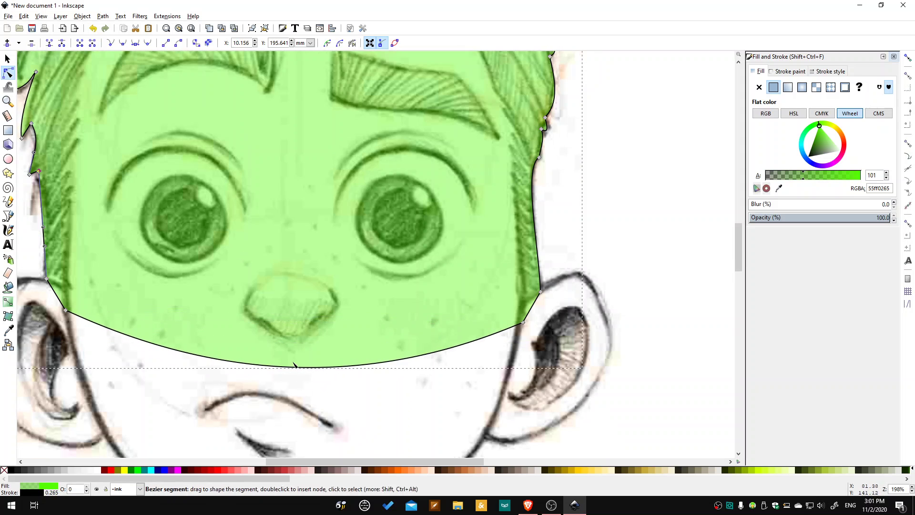
scroll(465, 238, up, 12)
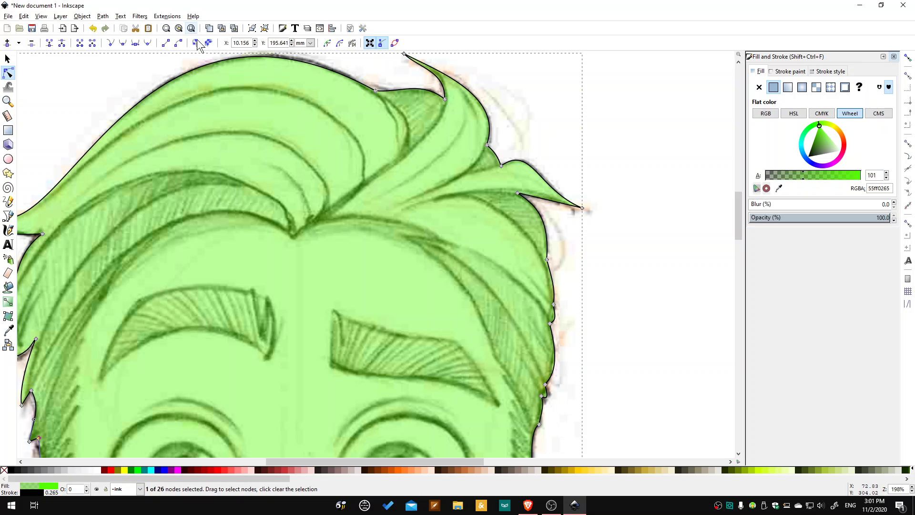
scroll(293, 198, down, 4)
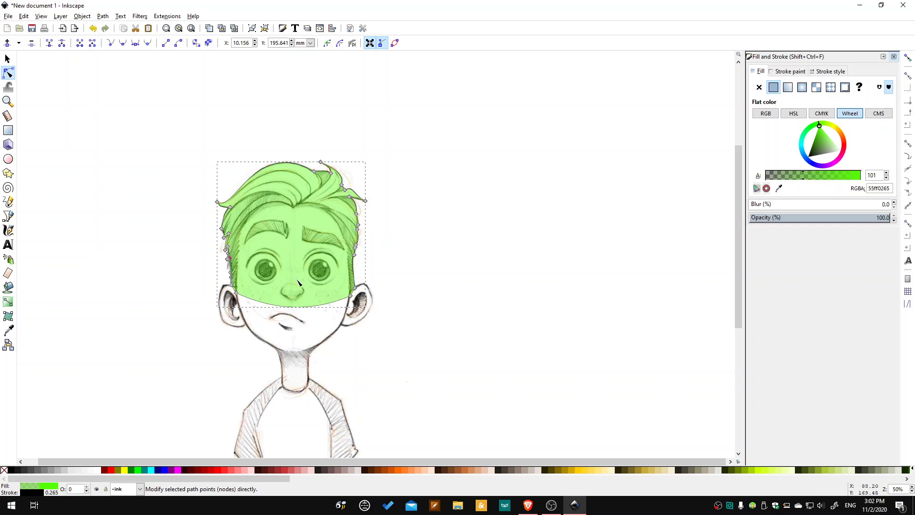
scroll(298, 283, up, 2)
scroll(293, 270, down, 2)
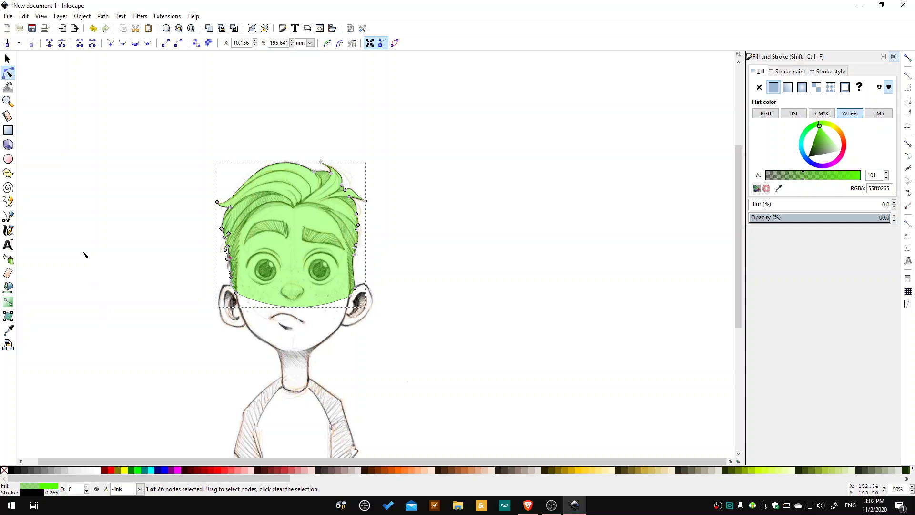
- Draw a closed straight-segment outline of the face and neck with the Bezier tool, from temples to jaw corners, neck base and hairline peak
click(8, 216)
scroll(236, 310, up, 3)
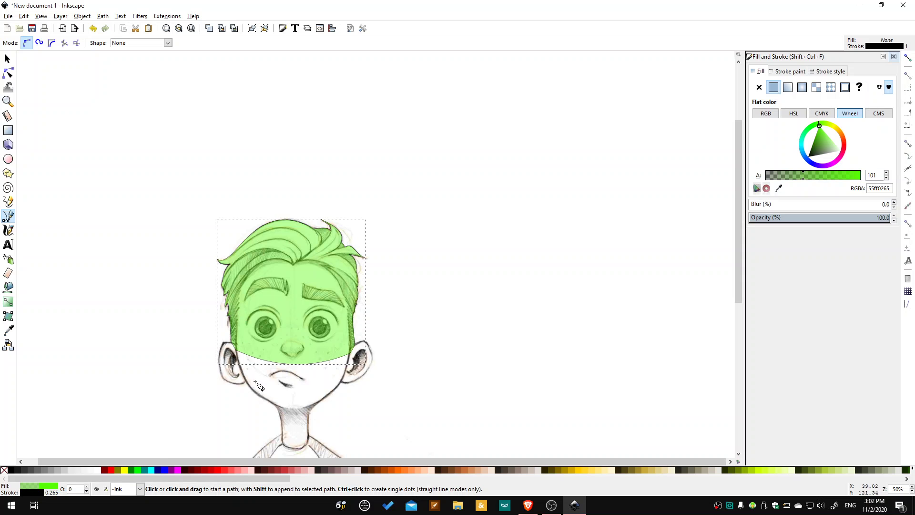
scroll(257, 386, up, 2)
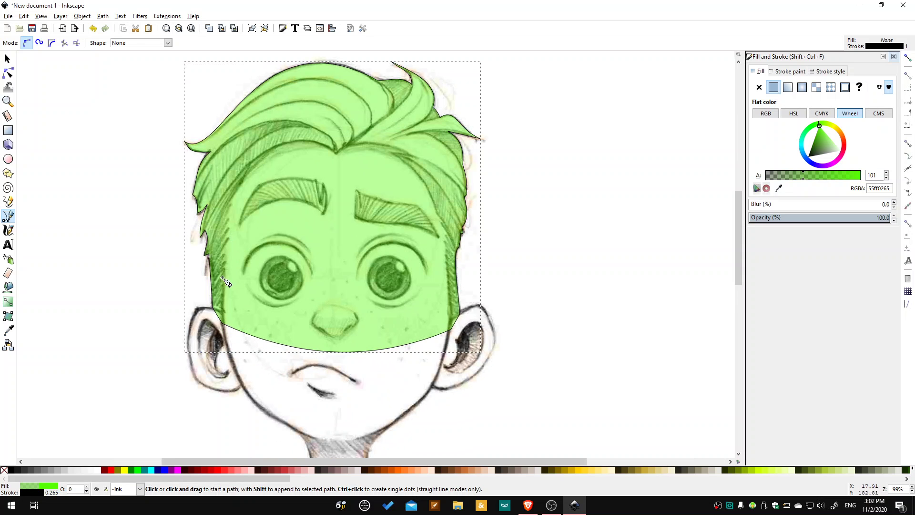
click(223, 271)
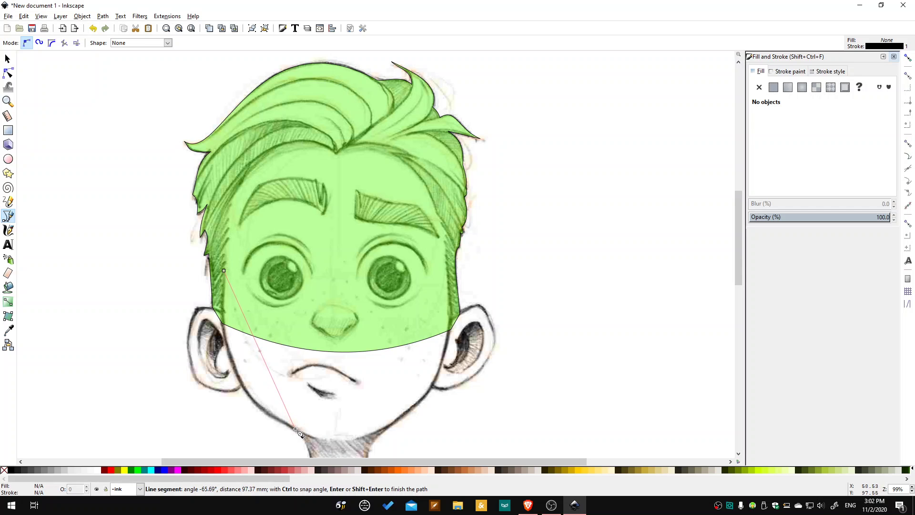
scroll(310, 419, down, 6)
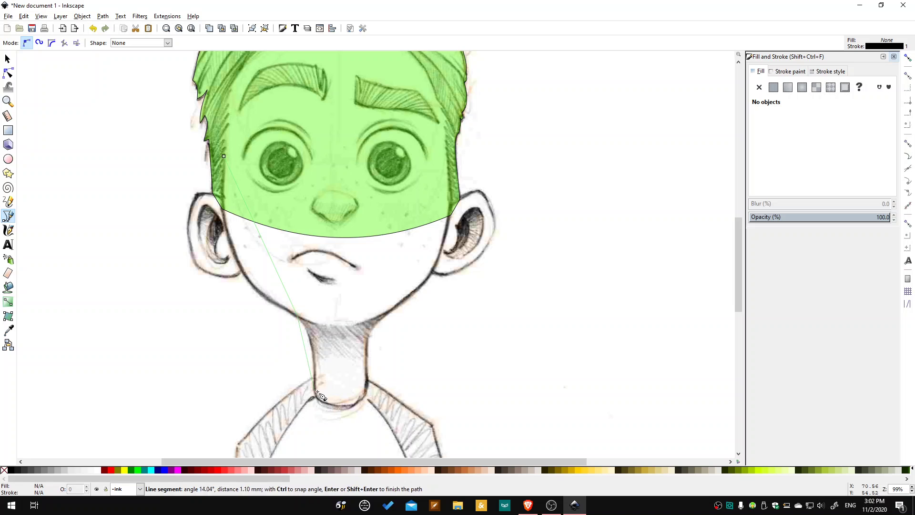
click(315, 392)
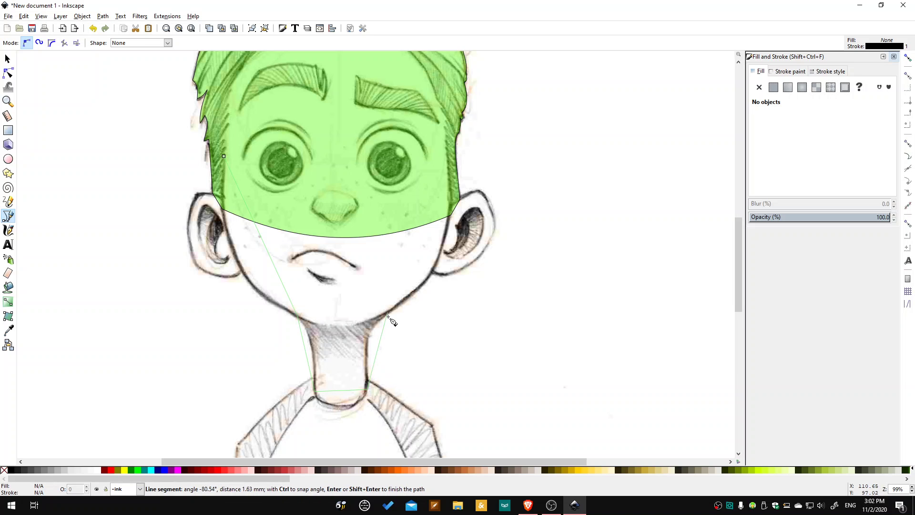
click(387, 312)
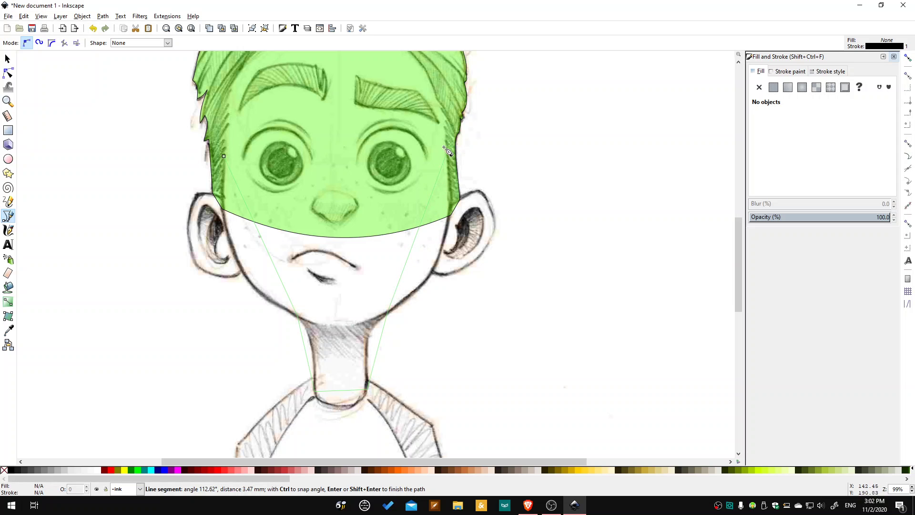
scroll(447, 151, up, 8)
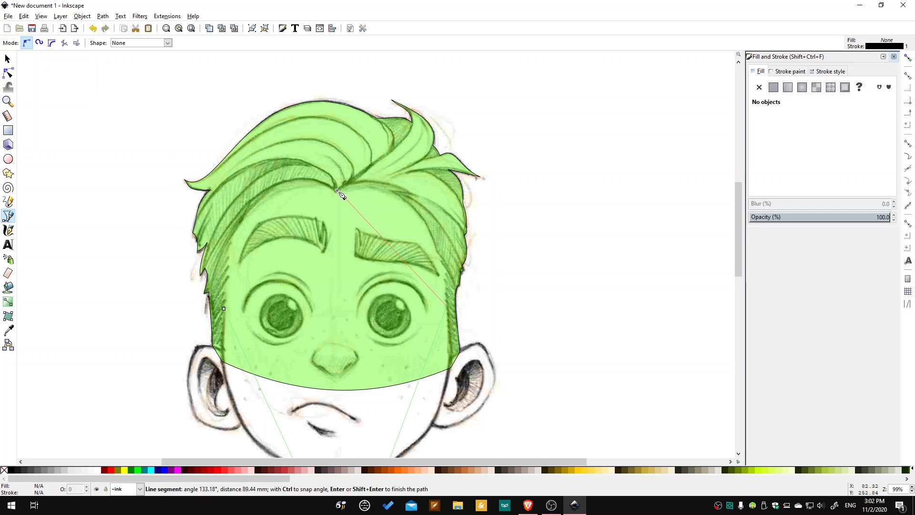
click(335, 191)
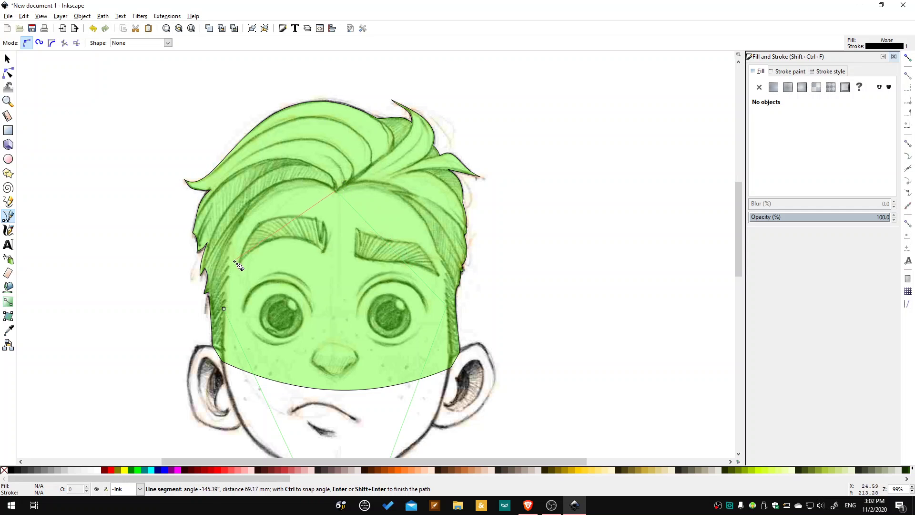
click(224, 308)
- Fill the face and neck shape with semi-transparent flat orange, RGBA ff7e0265
scroll(447, 329, down, 5)
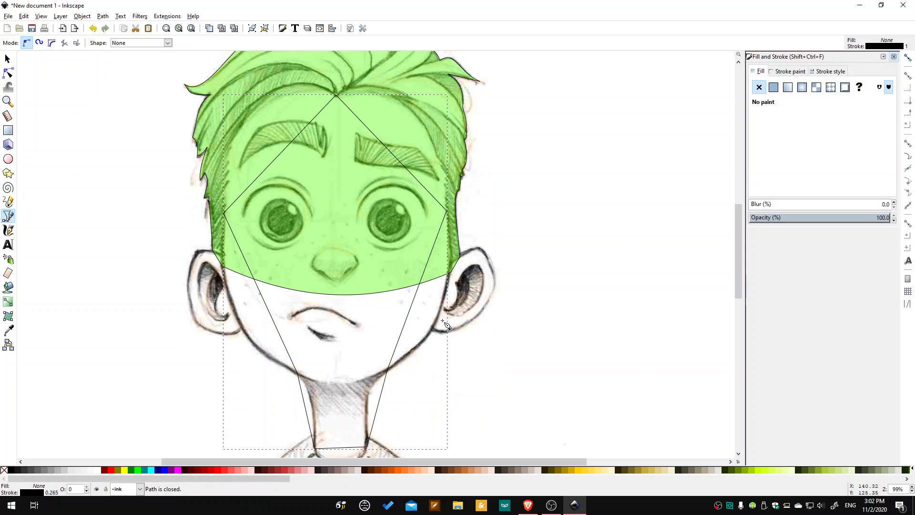
scroll(441, 310, up, 2)
scroll(439, 309, down, 3)
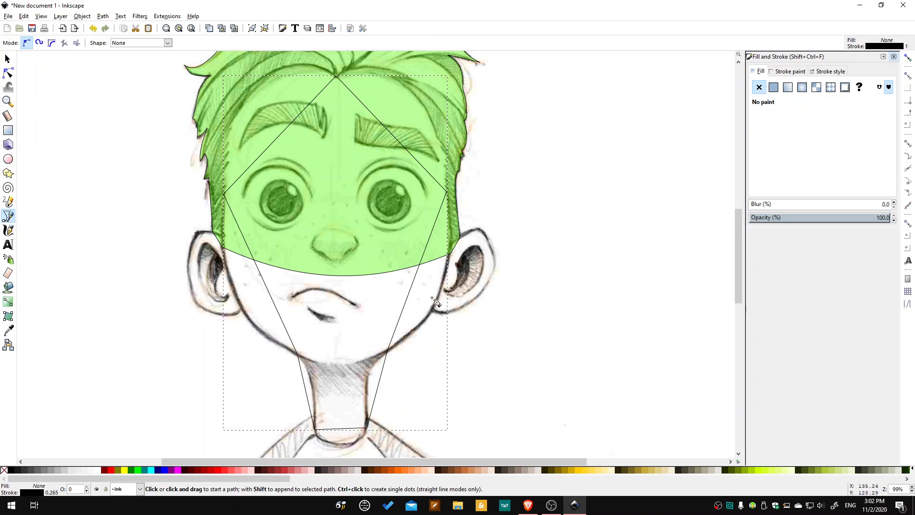
scroll(431, 305, up, 1)
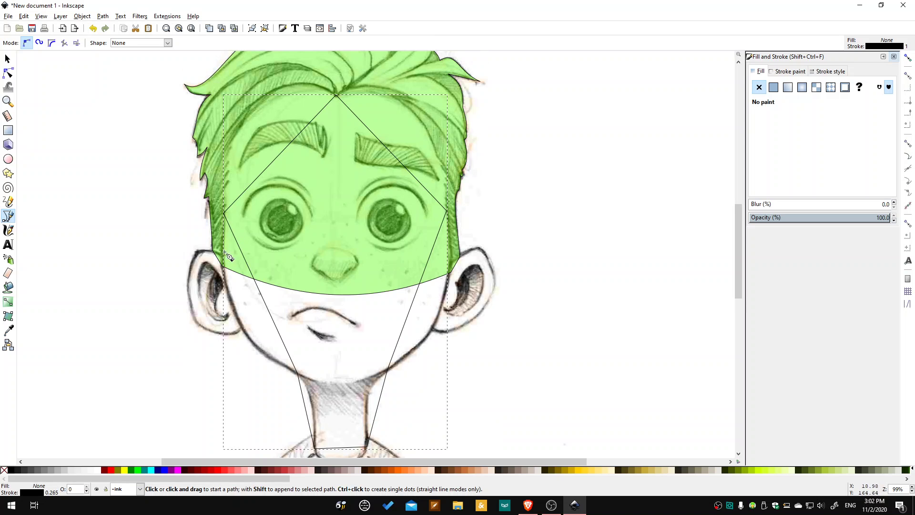
click(8, 72)
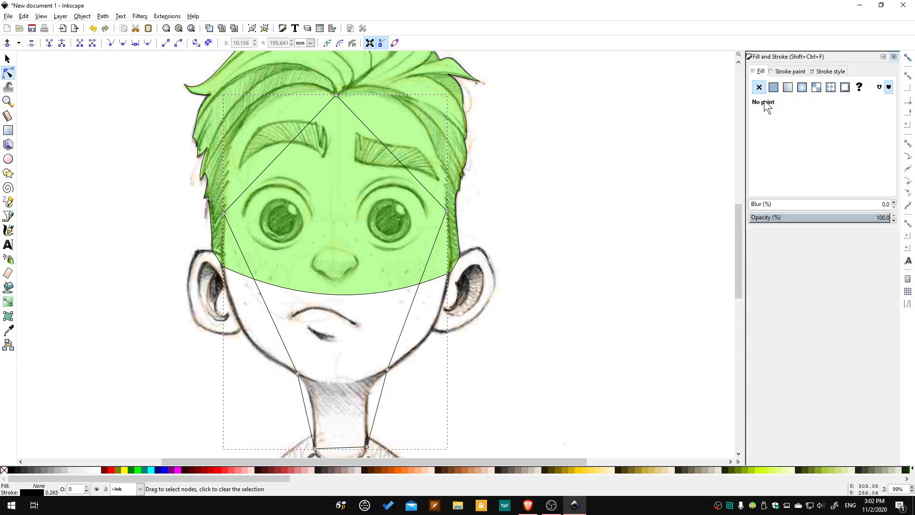
click(773, 87)
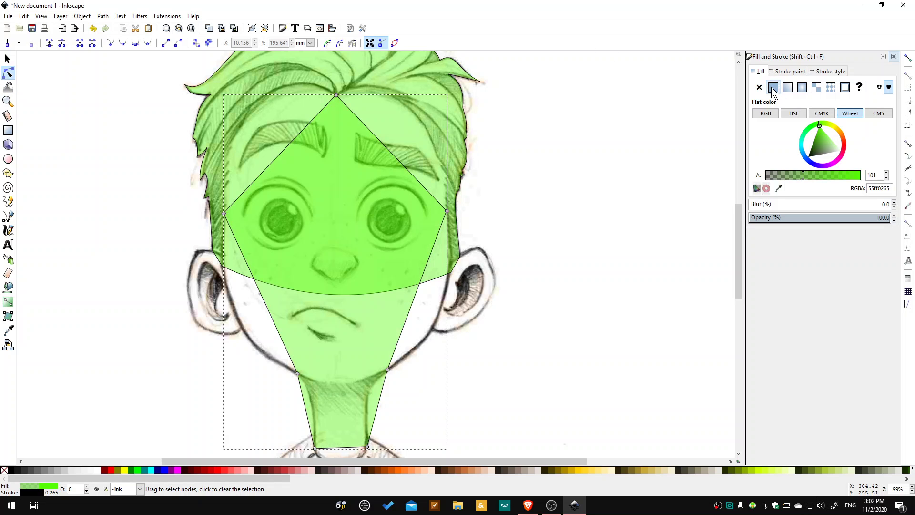
click(840, 133)
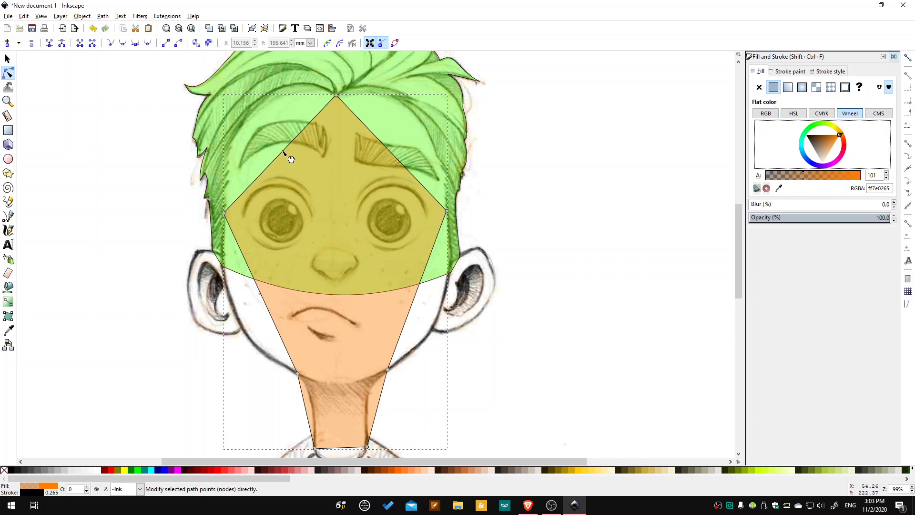
- Curve the two upper segments of the face shape to follow the sketched hairline from the centre peak to both temples
drag(284, 151, 227, 166)
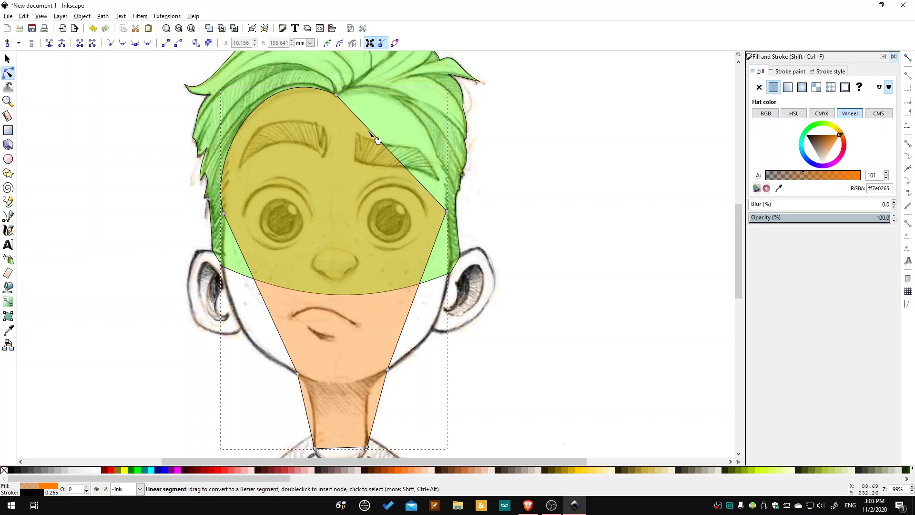
drag(379, 139, 411, 108)
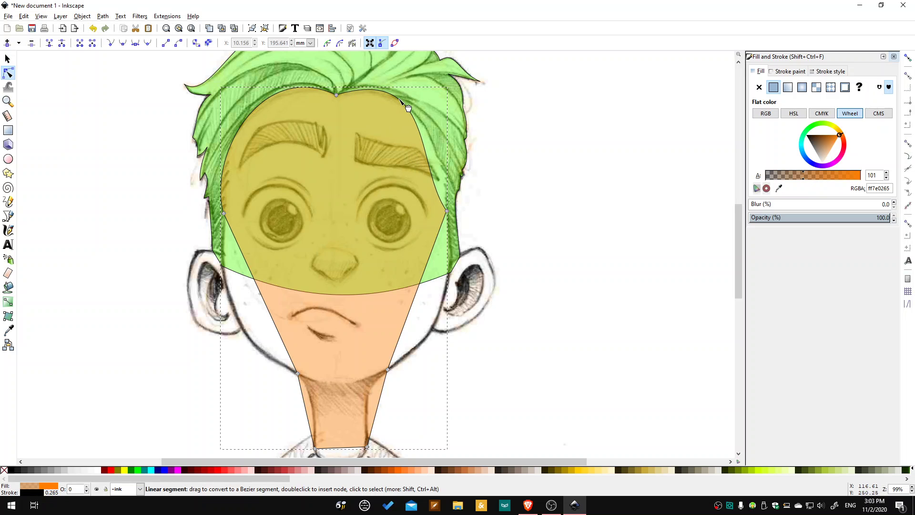
drag(433, 174, 447, 206)
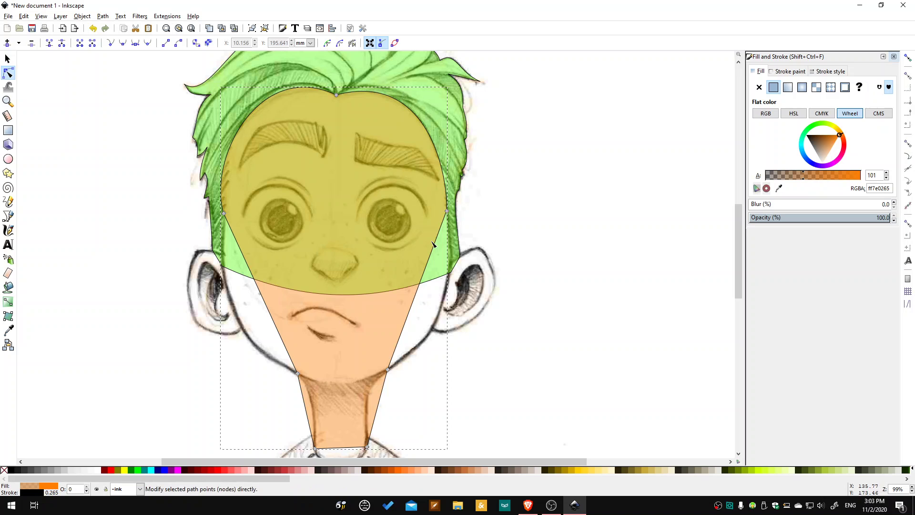
- Curve both side segments of the face shape along the sketched cheeks and jaw down to the neck
drag(414, 303, 445, 312)
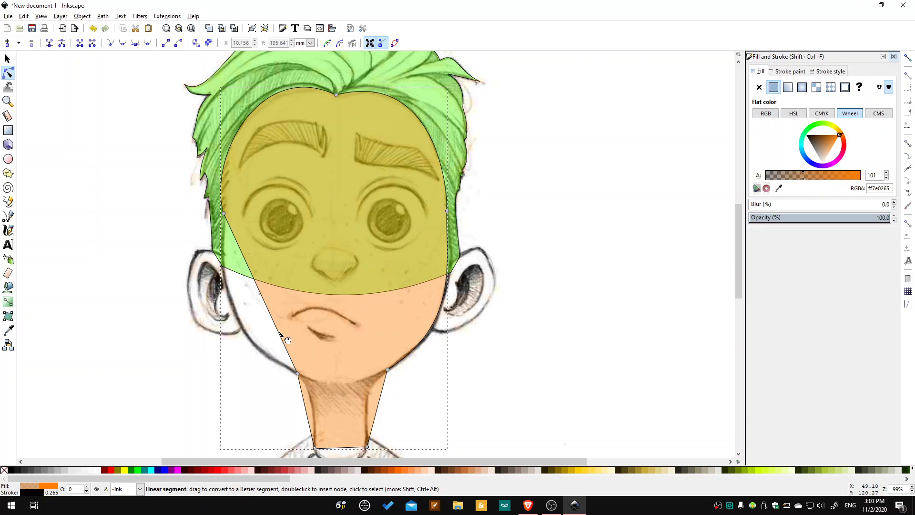
drag(280, 332, 247, 332)
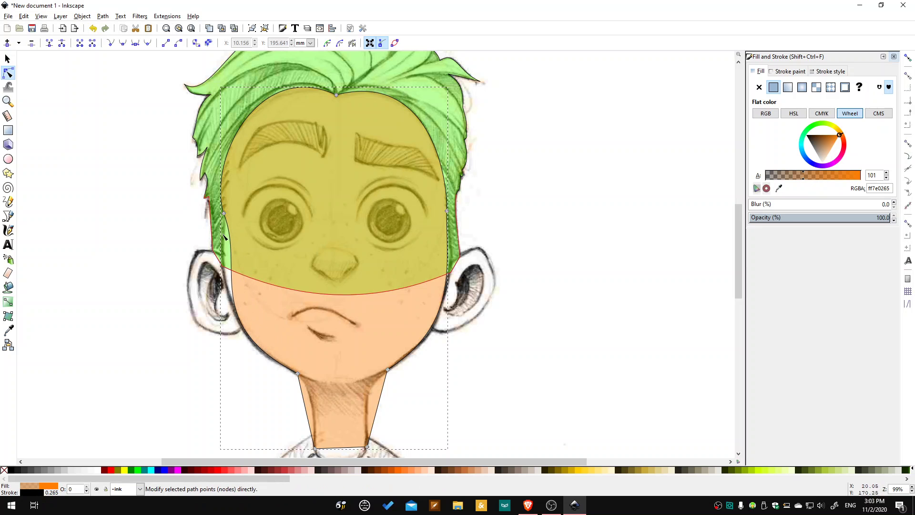
drag(229, 241, 223, 233)
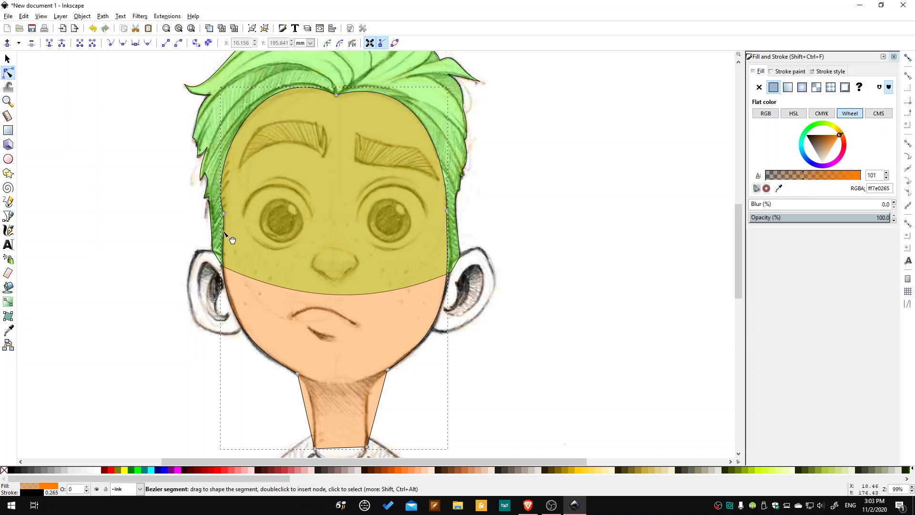
- Curve both sides of the neck inward and round its base down to the sketched collar line
scroll(232, 240, down, 2)
drag(304, 358, 316, 363)
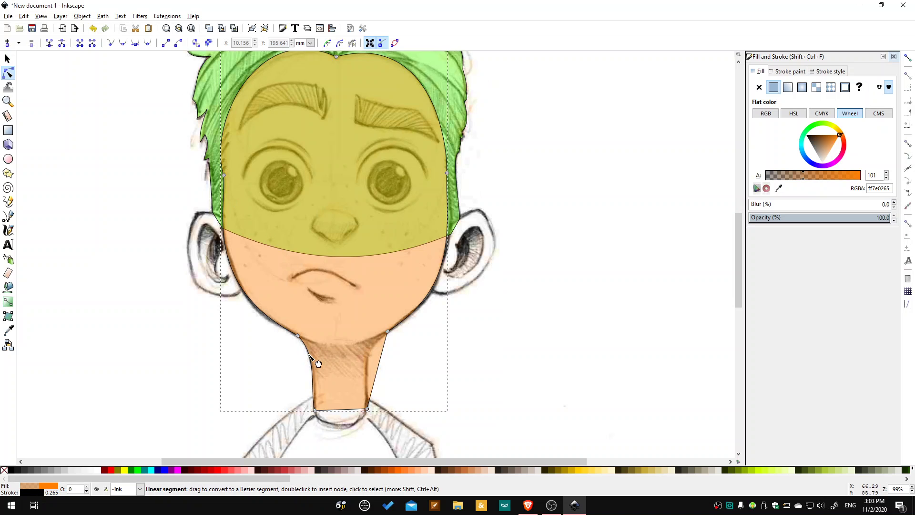
drag(383, 353, 374, 349)
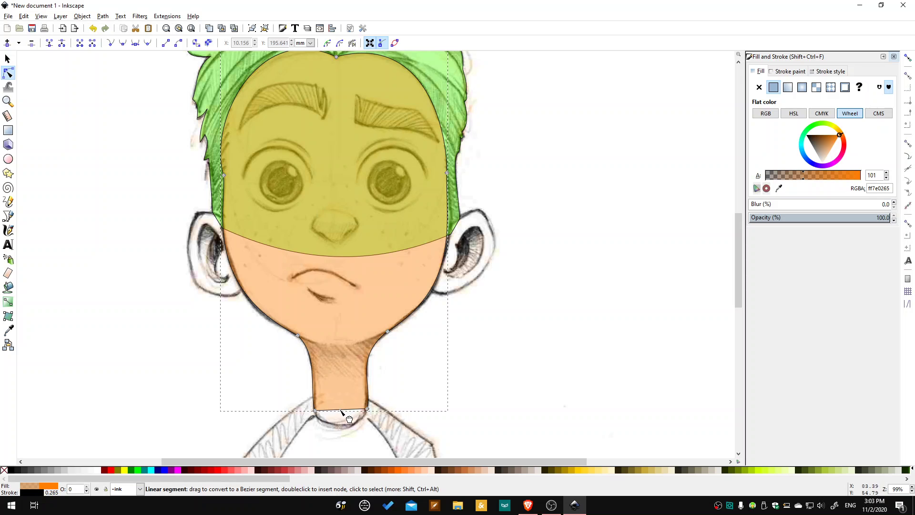
drag(342, 410, 332, 430)
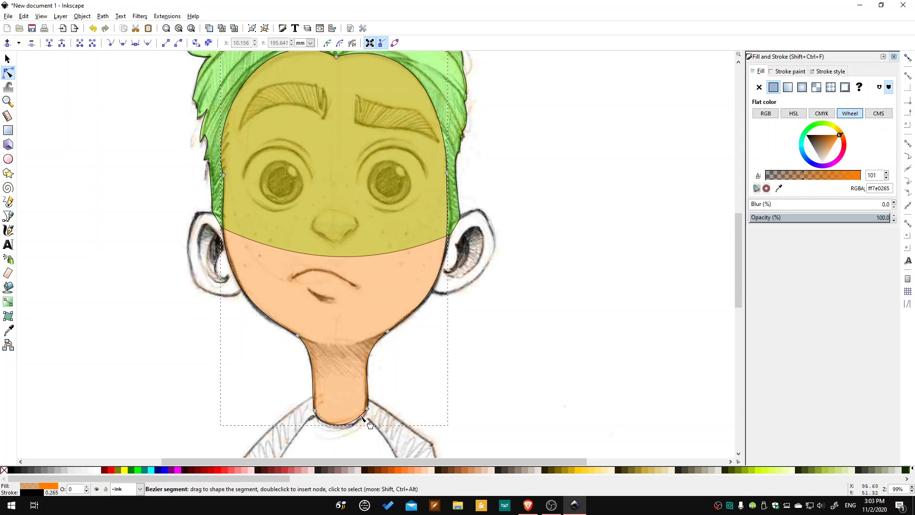
- Add nodes along the left temple edge of the face shape and shape them into small jagged hair notches
scroll(334, 295, up, 4)
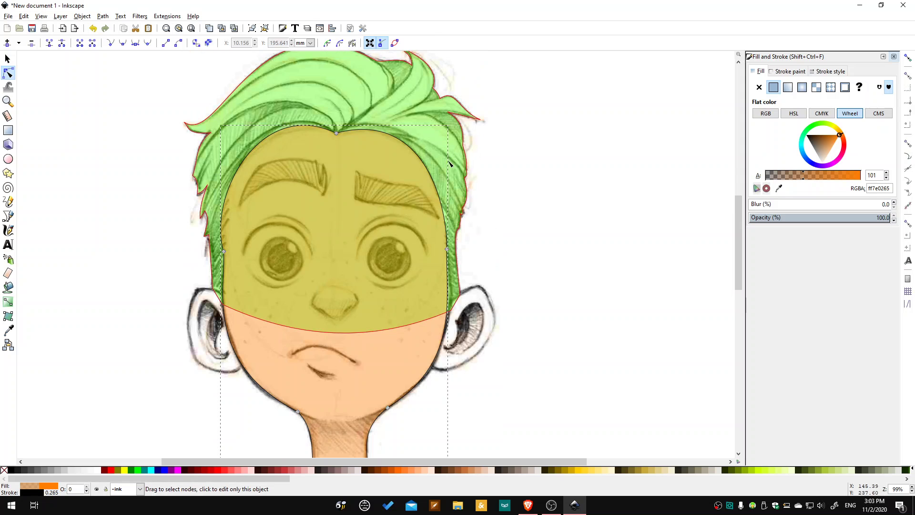
scroll(210, 225, up, 3)
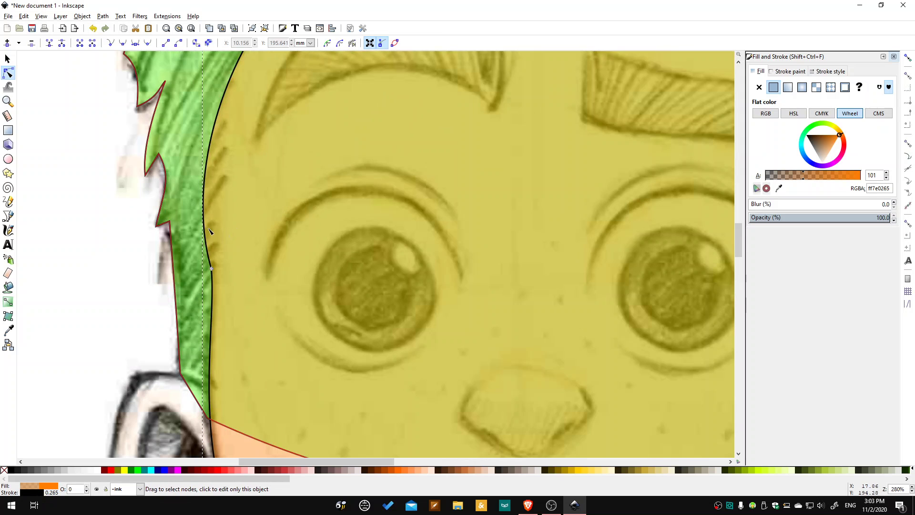
double_click(204, 232)
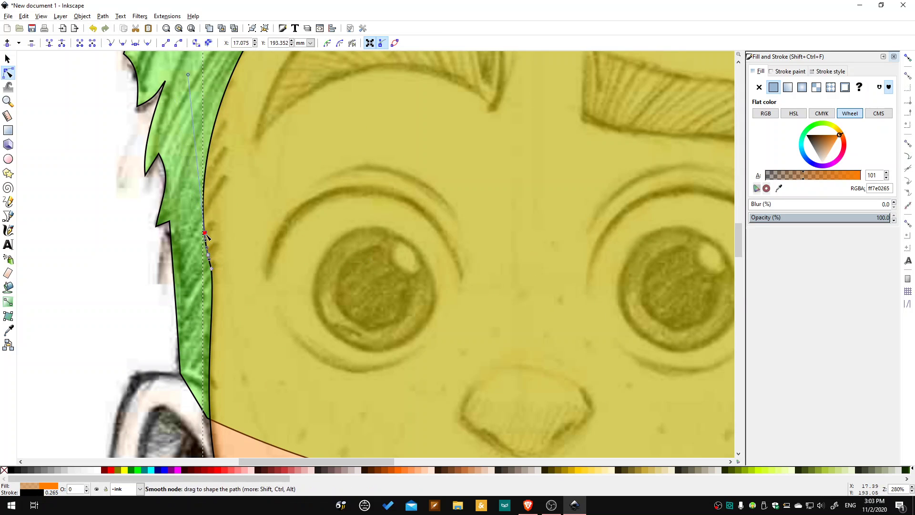
double_click(204, 213)
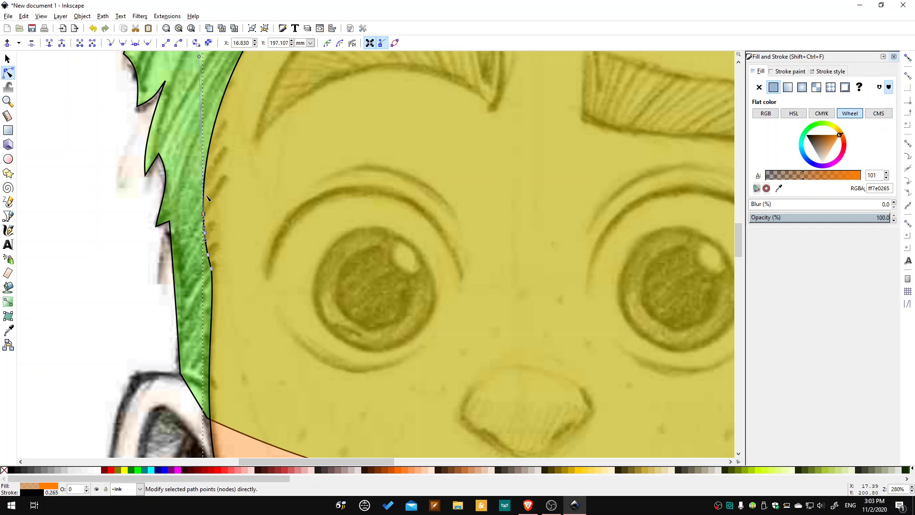
double_click(203, 197)
drag(213, 248, 225, 183)
double_click(211, 184)
scroll(224, 208, up, 2)
click(237, 196)
double_click(232, 168)
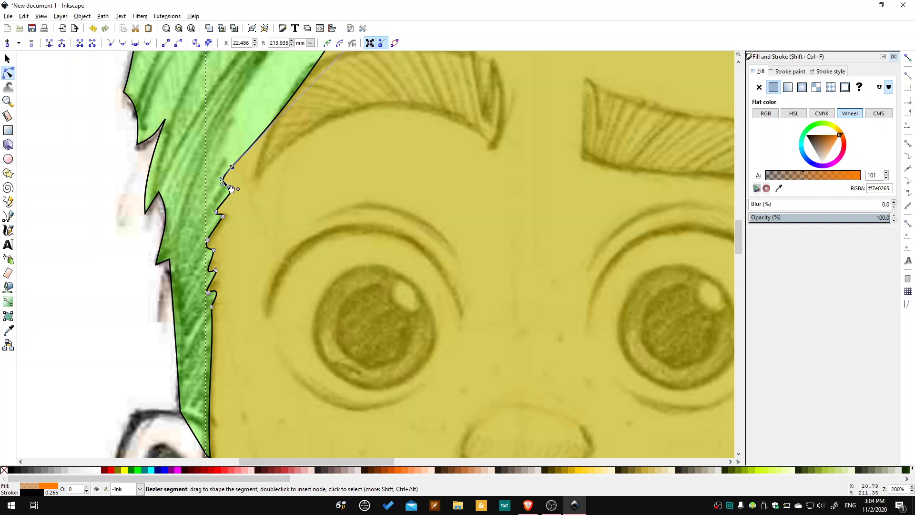
- Add two more nodes above the left temple notches and move them outward to extend the jagged edge beside the eyebrow
scroll(255, 162, up, 5)
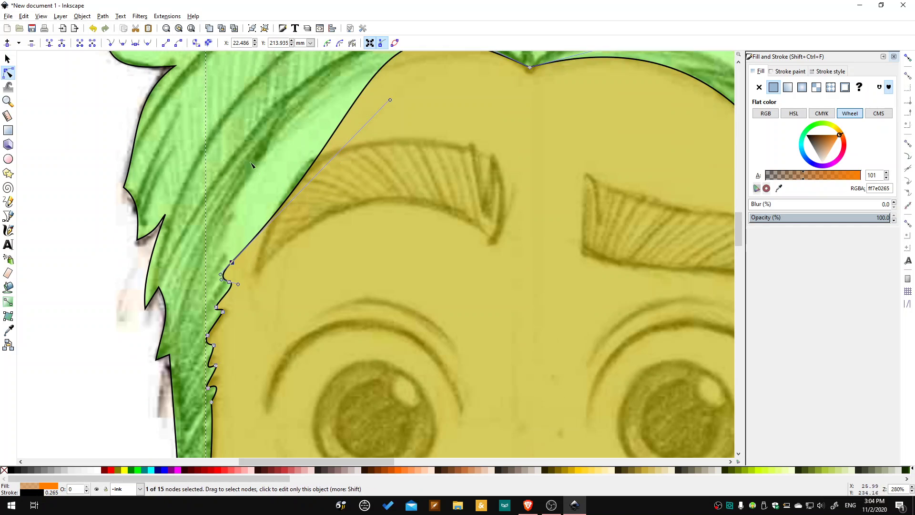
double_click(242, 249)
drag(242, 248, 225, 247)
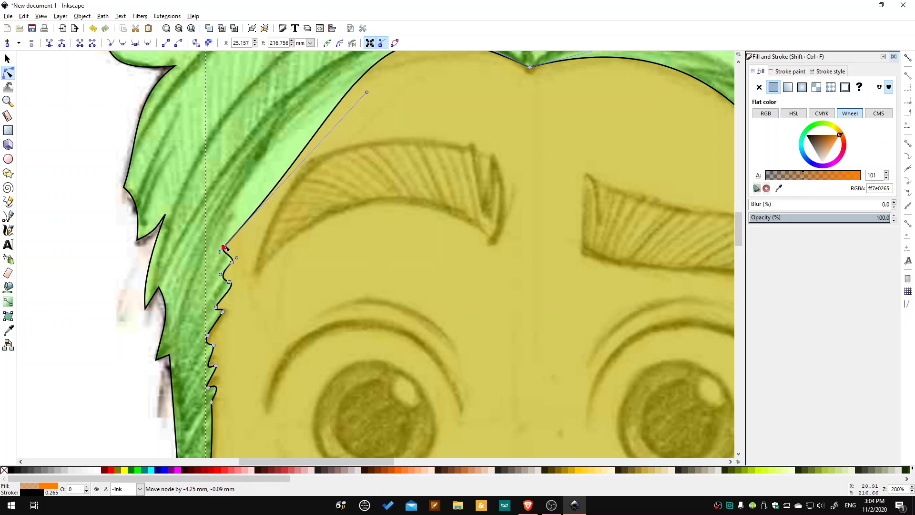
double_click(258, 210)
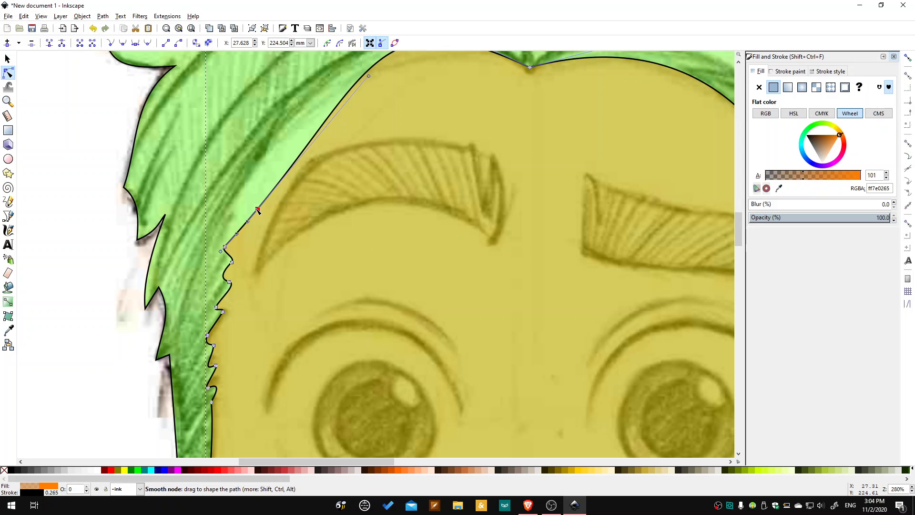
drag(258, 210, 236, 208)
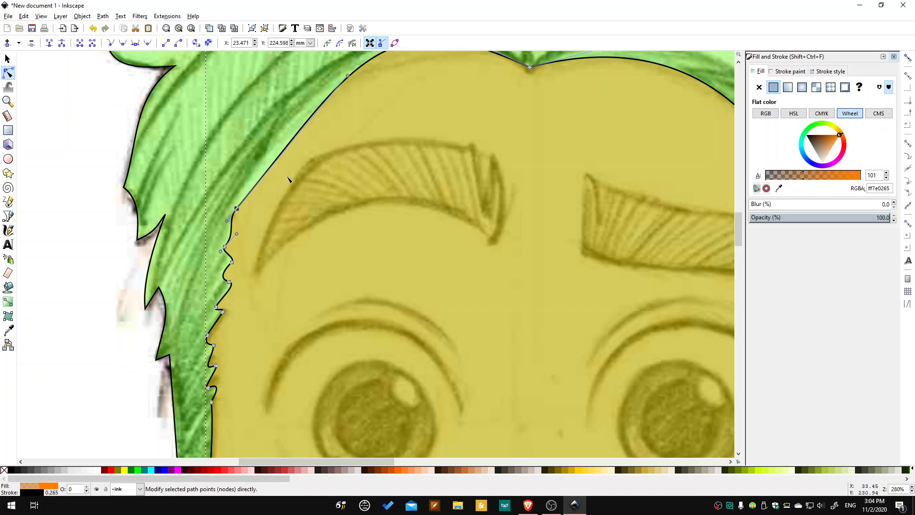
- Bend the face edge between the left notches and the forehead outward to follow the sketched hairline
scroll(312, 141, up, 2)
mouse_move(402, 90)
mouse_down()
mouse_move(373, 113)
mouse_move(398, 127)
mouse_move(406, 80)
mouse_up()
drag(323, 145, 291, 158)
- Add a series of closely spaced nodes along the right temple edge of the face shape and remove the surplus one
scroll(486, 245, down, 3)
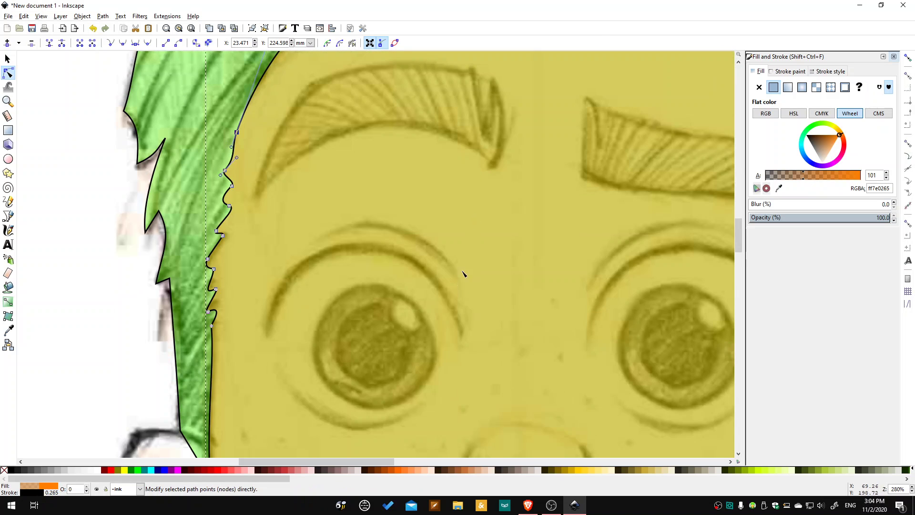
drag(370, 461, 441, 457)
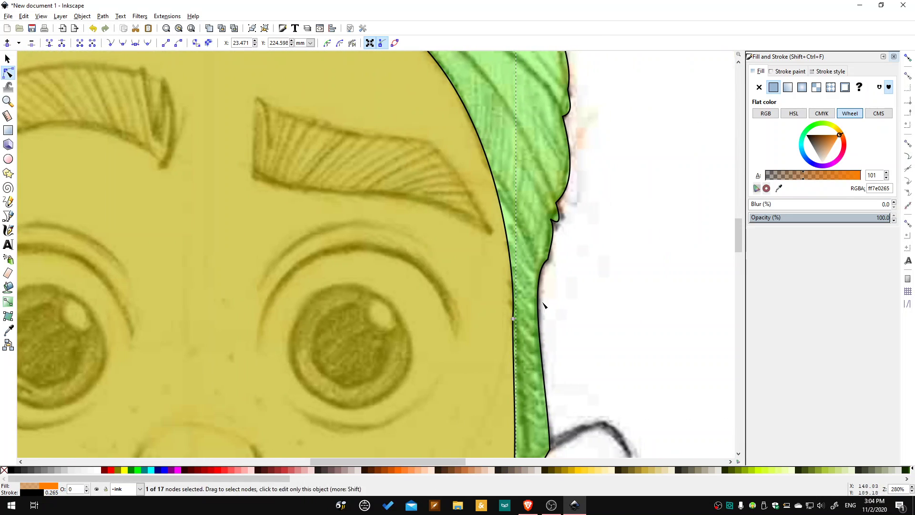
click(503, 216)
double_click(509, 248)
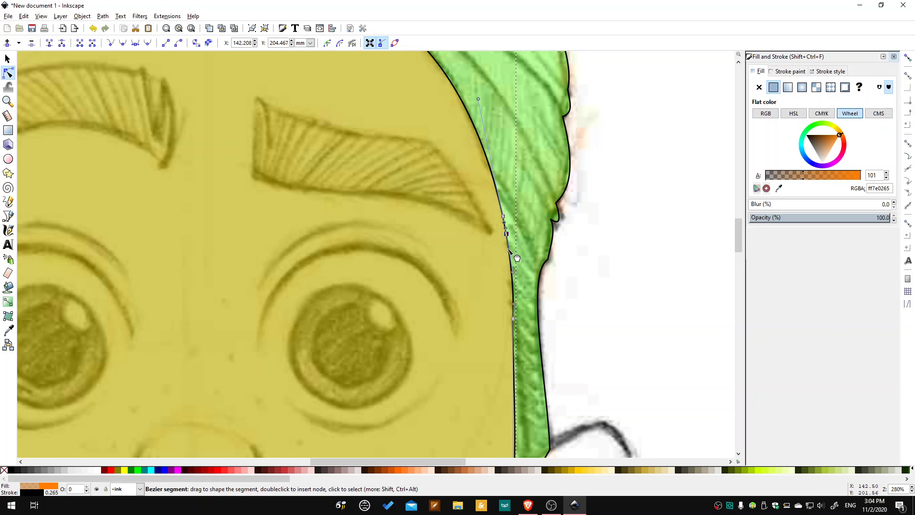
double_click(511, 265)
double_click(513, 278)
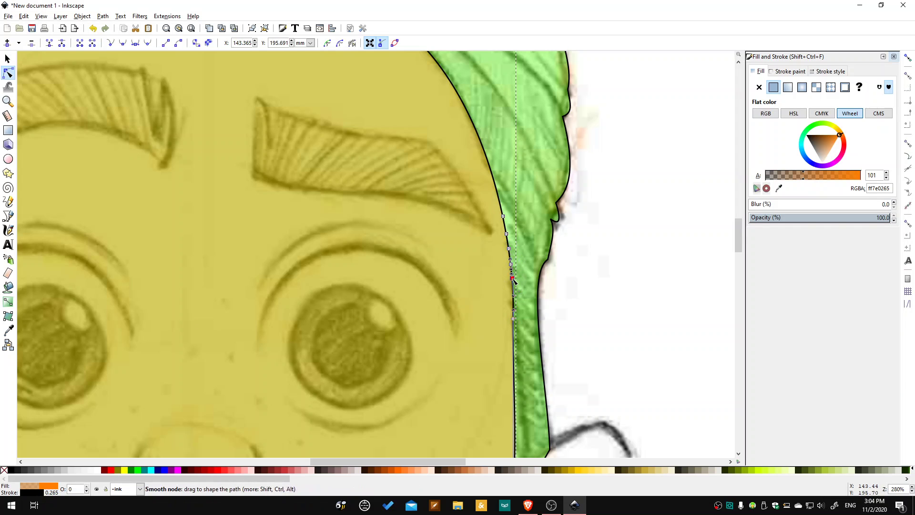
double_click(513, 306)
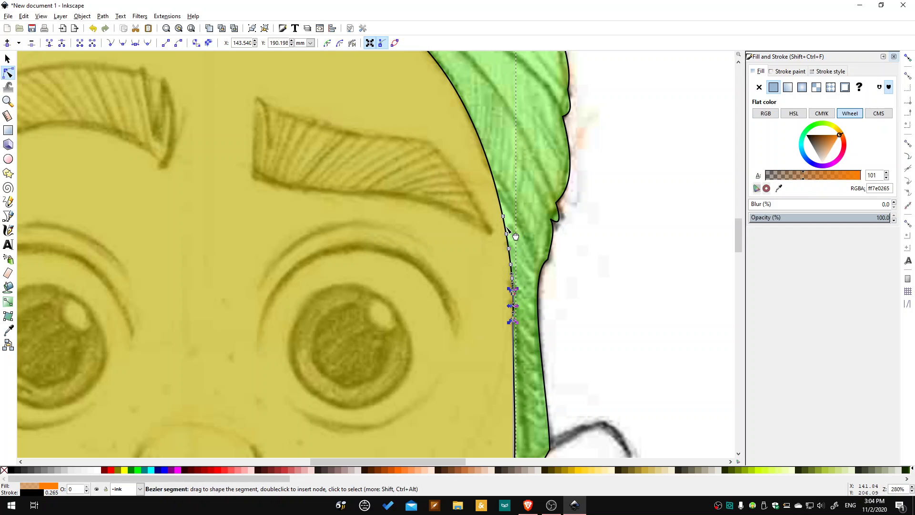
key(Delete)
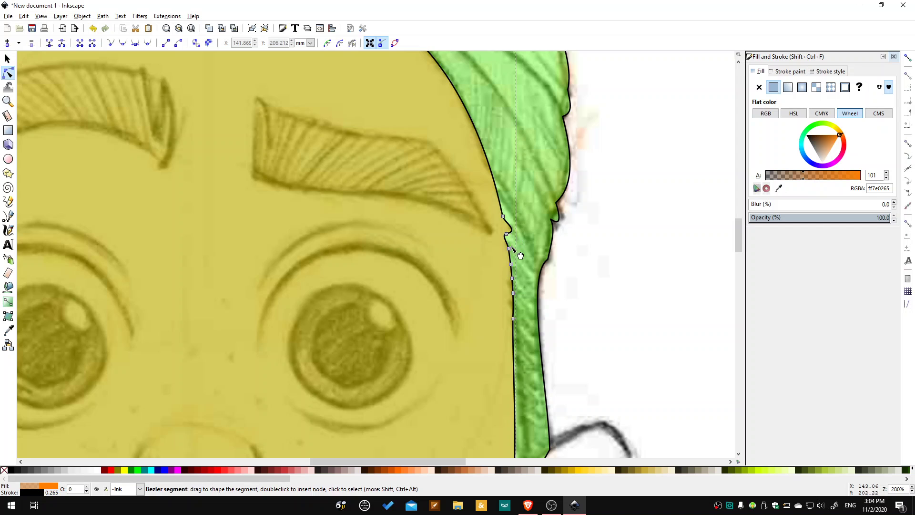
- Pull the segments between the right temple nodes into jagged hair notches, and deselect the face shape
mouse_move(511, 263)
mouse_down()
mouse_move(507, 253)
mouse_move(513, 275)
mouse_up()
mouse_move(513, 293)
mouse_down()
mouse_move(503, 288)
mouse_move(518, 315)
mouse_move(523, 303)
mouse_up()
scroll(524, 320, down, 6)
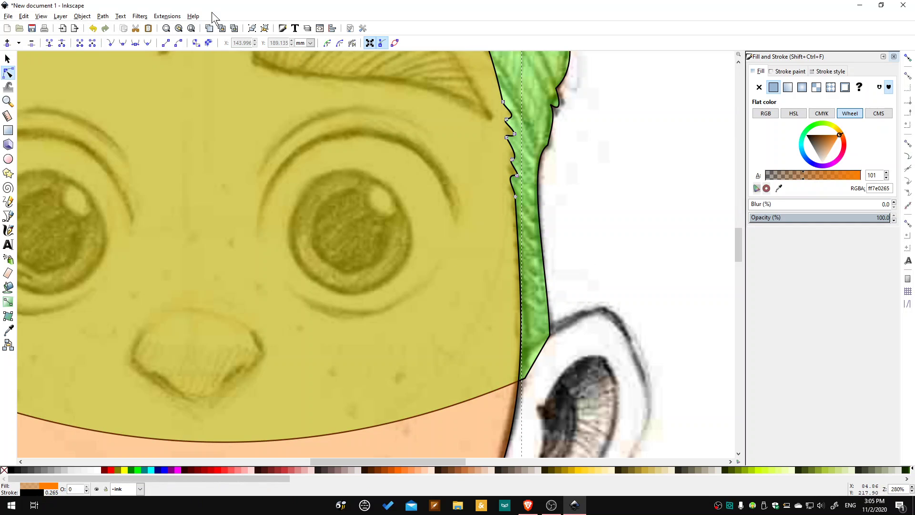
click(191, 28)
click(537, 298)
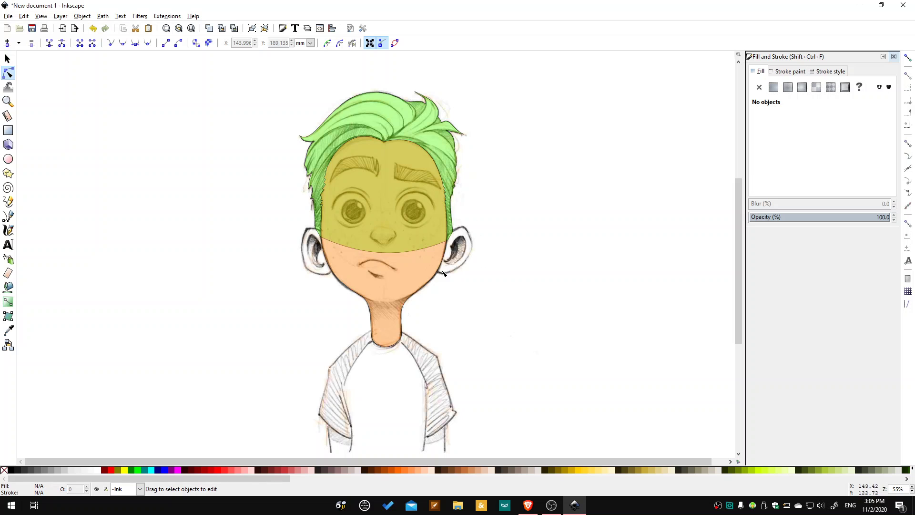
- Draw one closed straight-segment Bezier outline around both ears, spanning the face between them
scroll(325, 255, up, 1)
scroll(414, 261, up, 1)
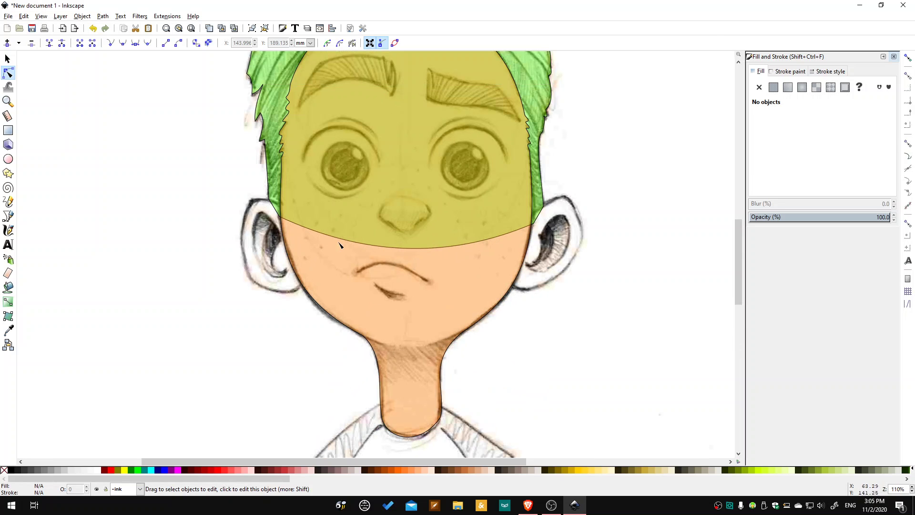
click(8, 216)
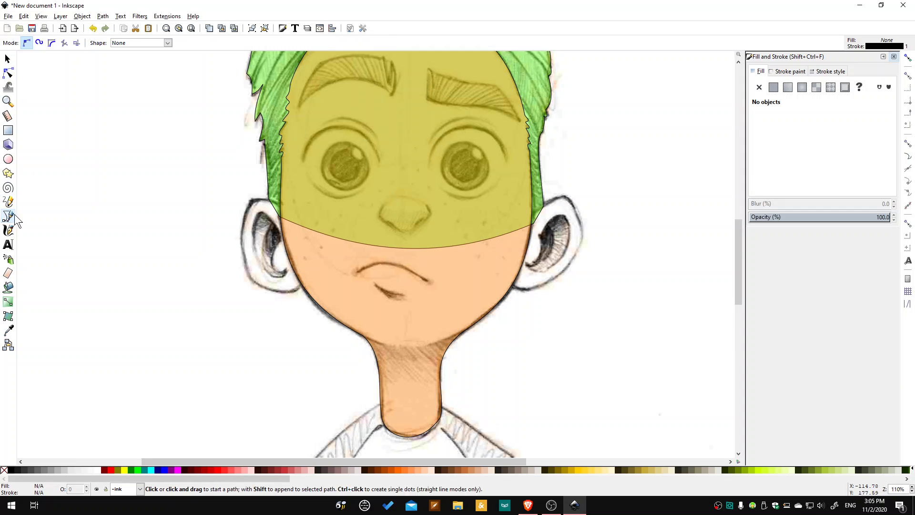
click(282, 206)
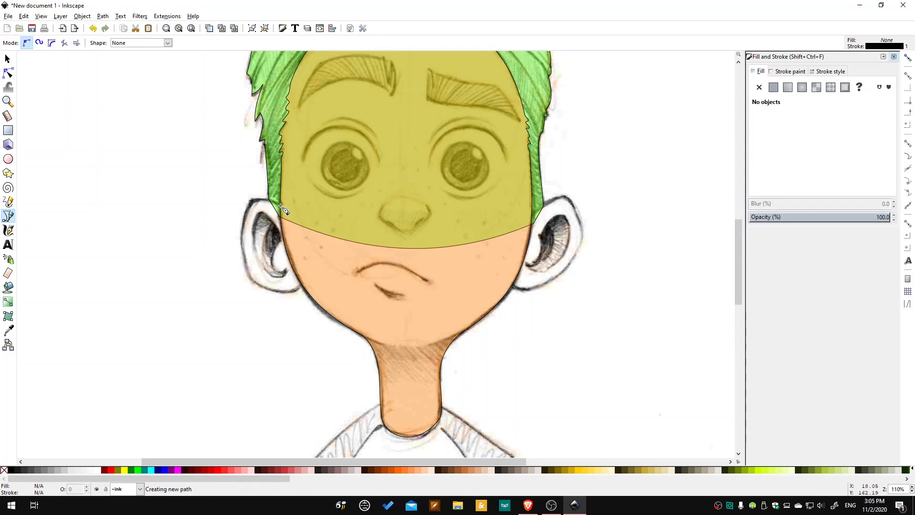
click(240, 241)
click(252, 279)
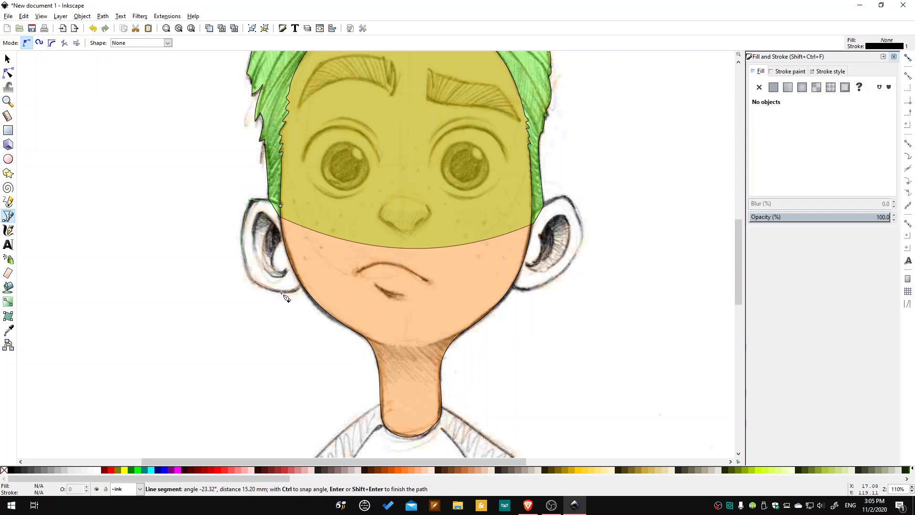
click(303, 285)
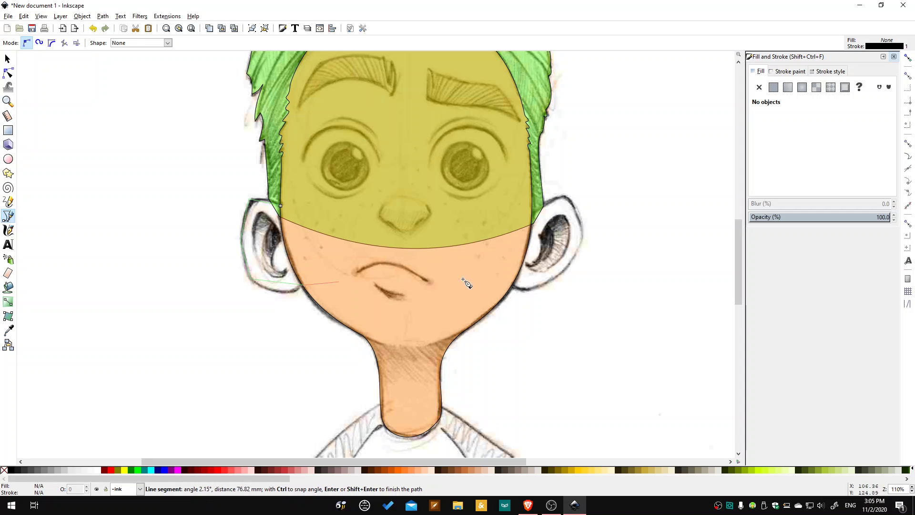
click(513, 285)
click(553, 277)
click(583, 237)
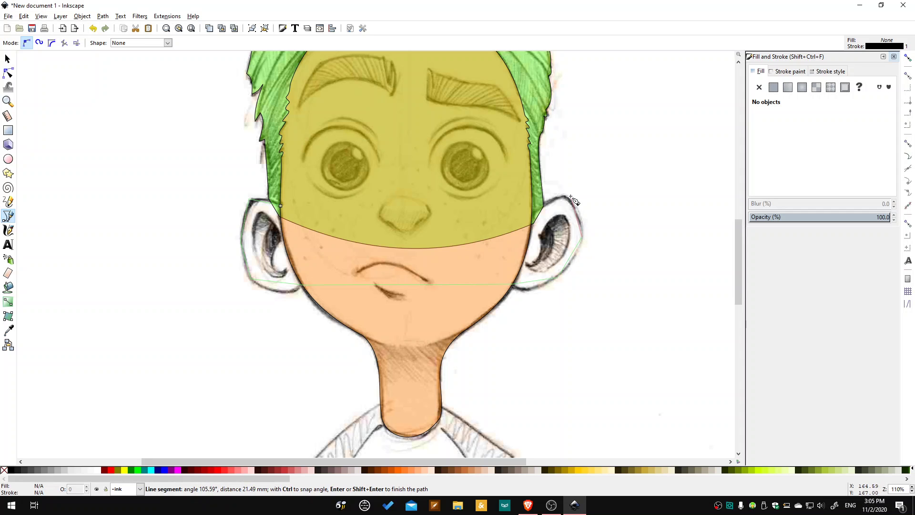
click(570, 200)
click(533, 214)
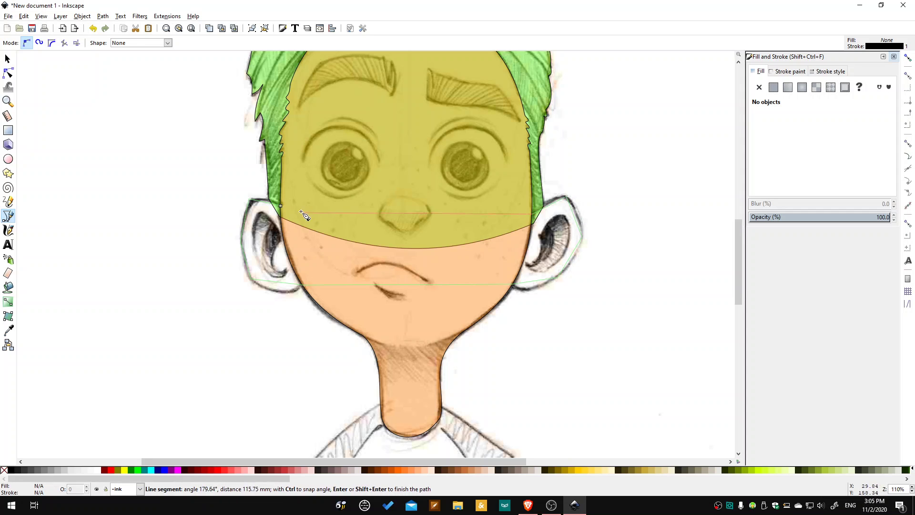
click(282, 206)
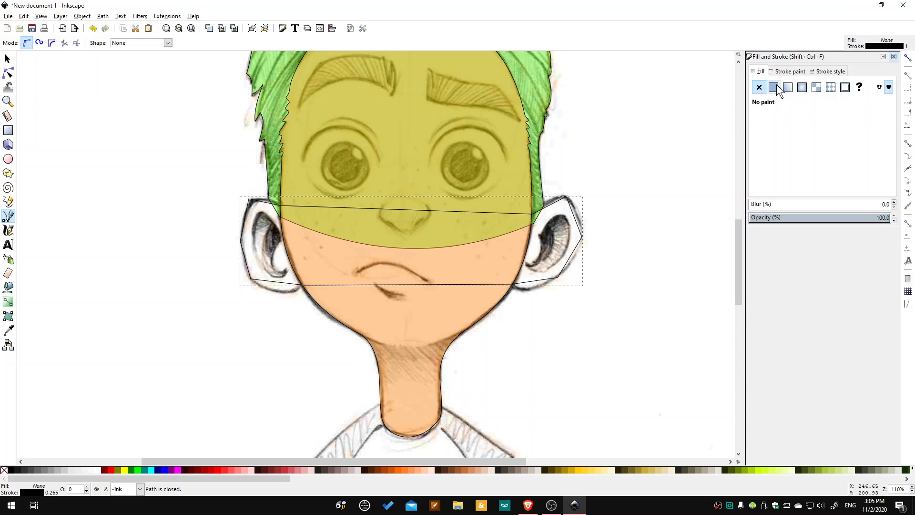
- Fill the ear shape with semi-transparent flat purple, RGBA 9c02ff65
click(774, 87)
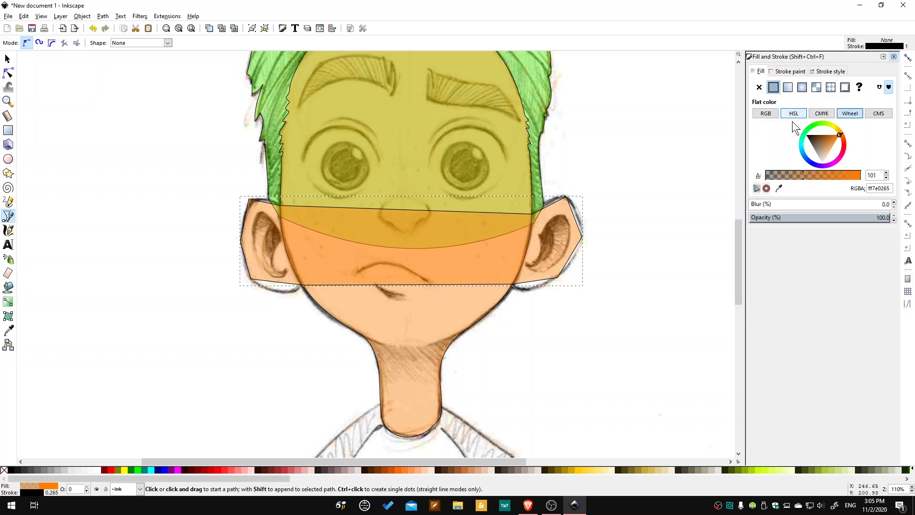
click(825, 165)
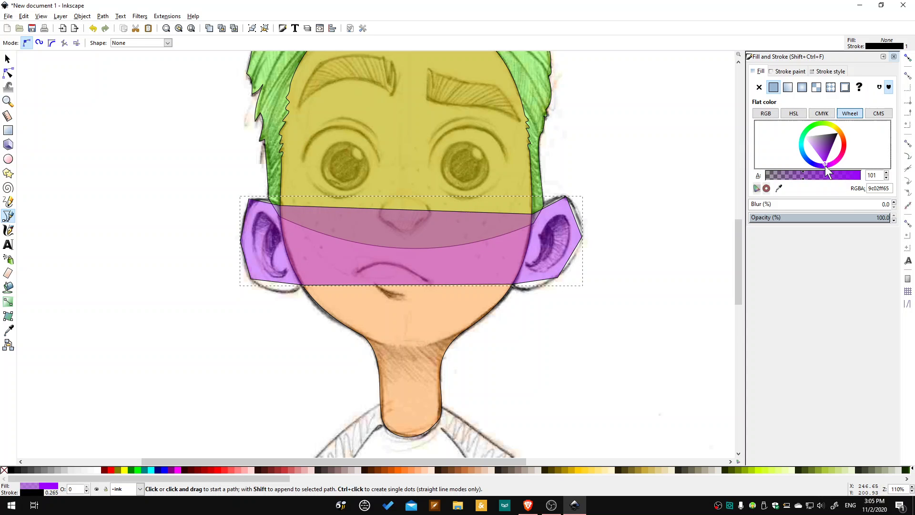
- Curve the top, outer side and lobe of the left ear outline to match the sketch
click(8, 73)
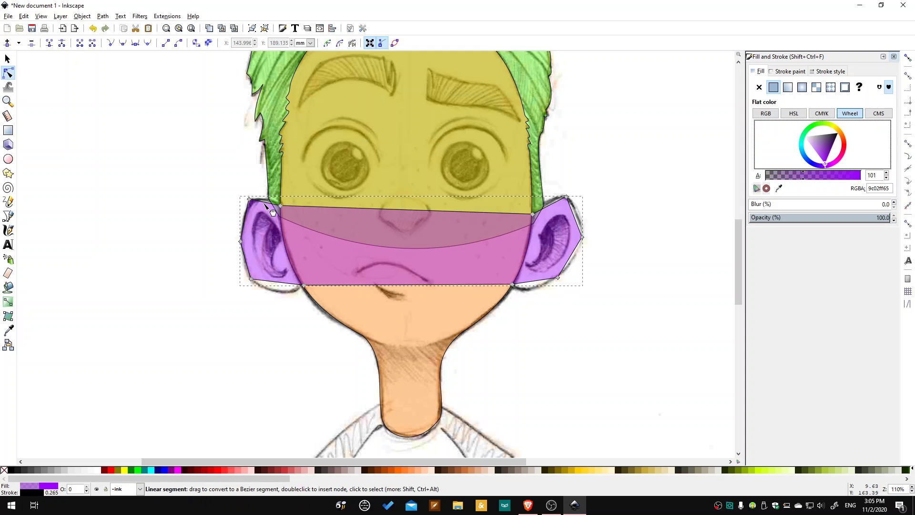
drag(250, 200, 245, 211)
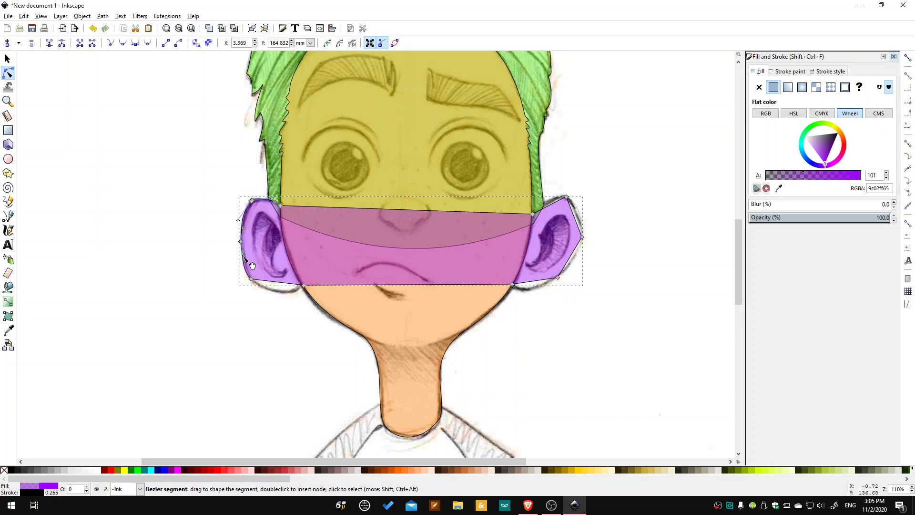
drag(244, 250, 243, 236)
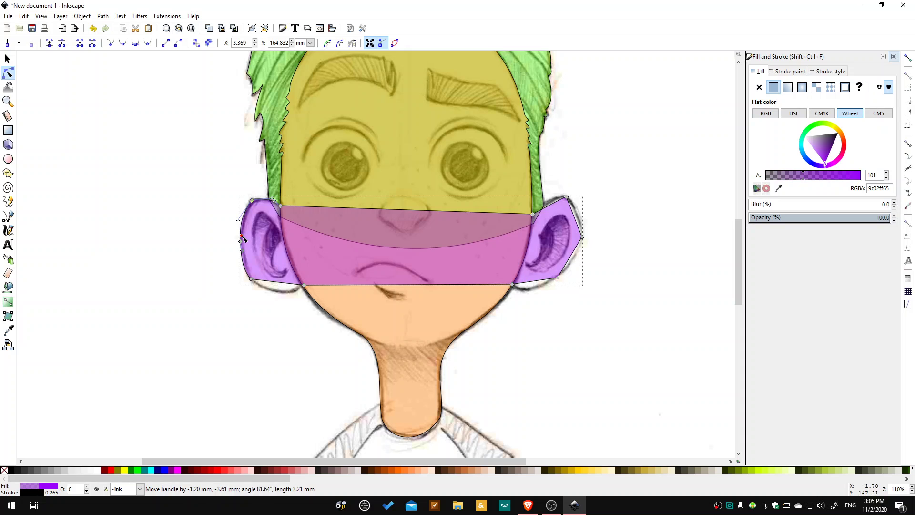
click(279, 287)
drag(279, 283, 282, 292)
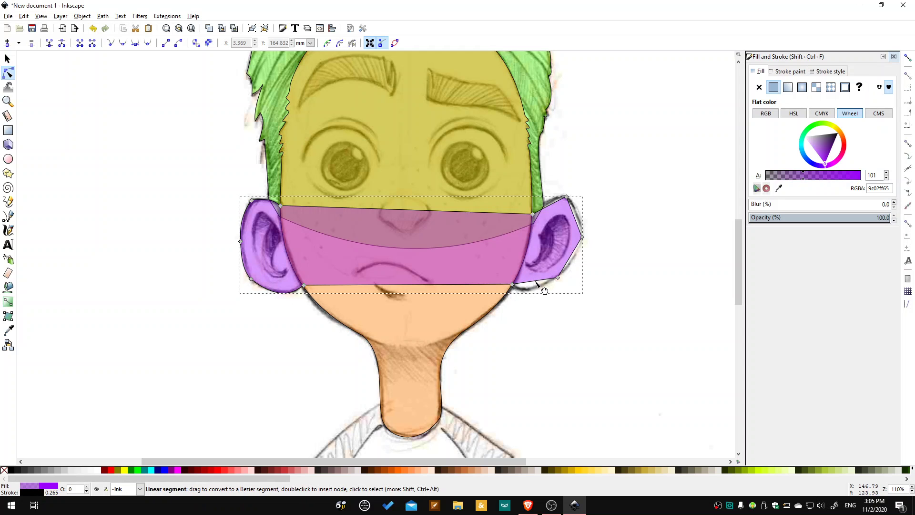
- Curve the lobe, outer side and top of the right ear outline to match the sketch, and deselect the shape
drag(536, 282, 534, 291)
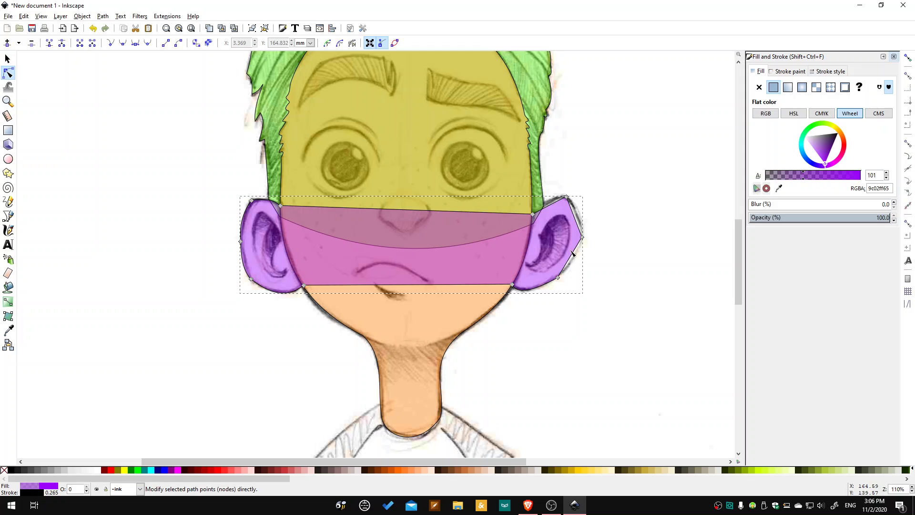
drag(572, 252, 575, 256)
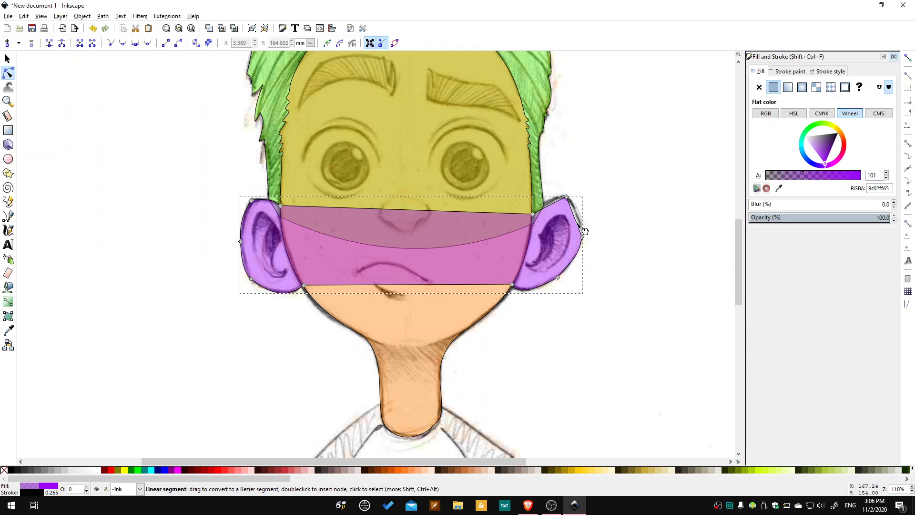
drag(580, 225, 558, 199)
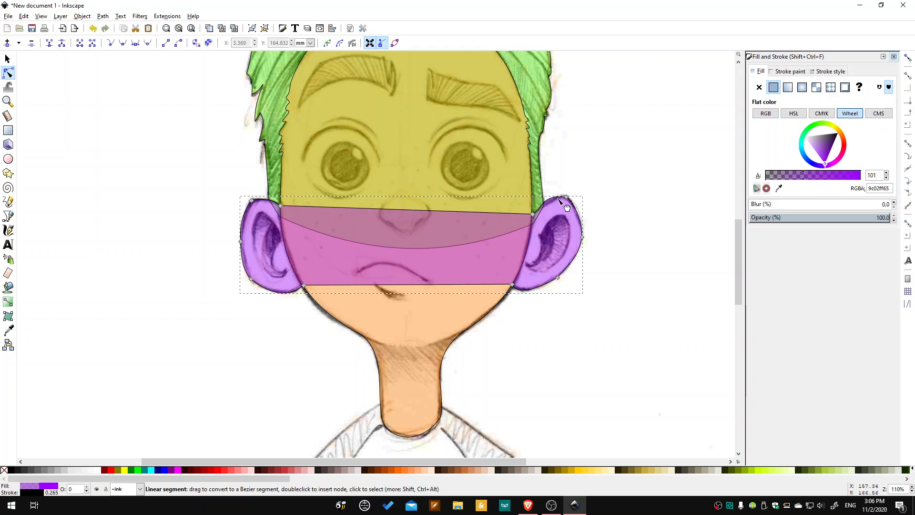
click(167, 169)
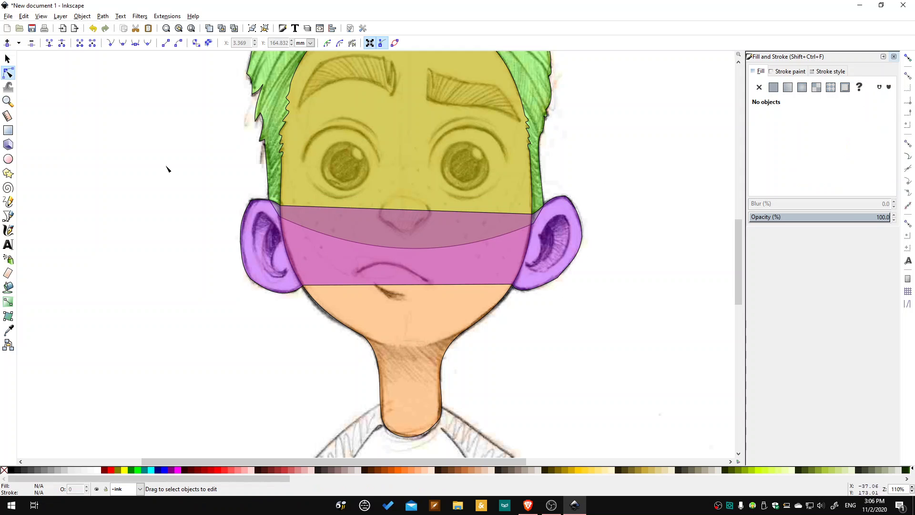
- Lower the purple ear shape to the bottom of the stacking order and deselect it
click(8, 57)
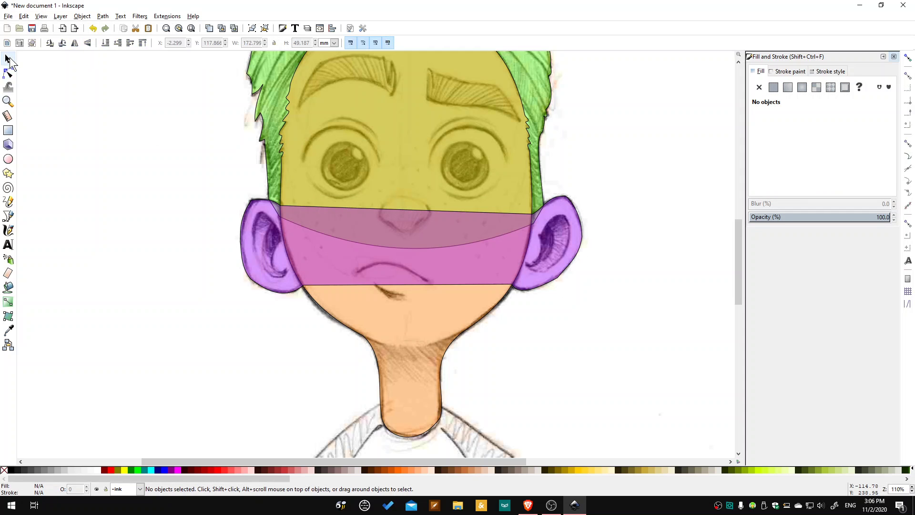
click(248, 239)
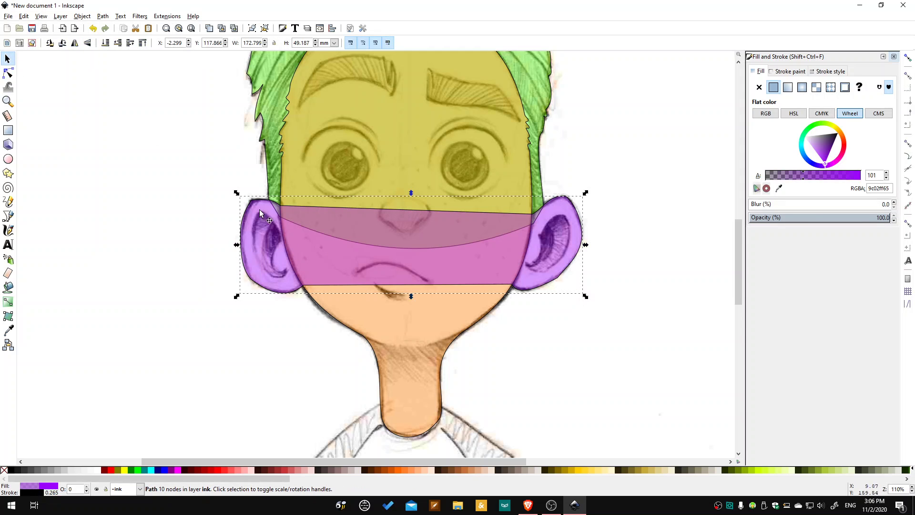
click(106, 43)
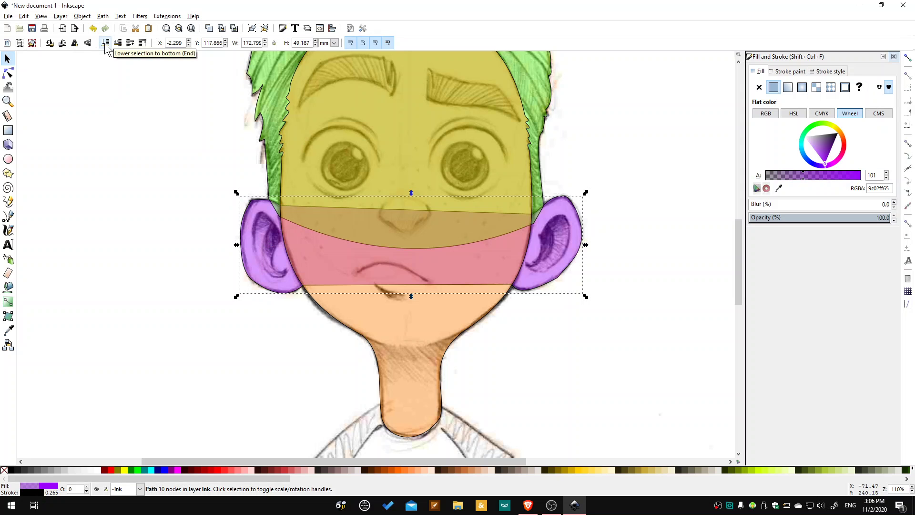
click(140, 241)
- Draw a closed four-corner Bezier outline about 118 mm wide and 34 mm high spanning both forearms, and adjust its lower-right corner to the sketch
scroll(618, 265, down, 7)
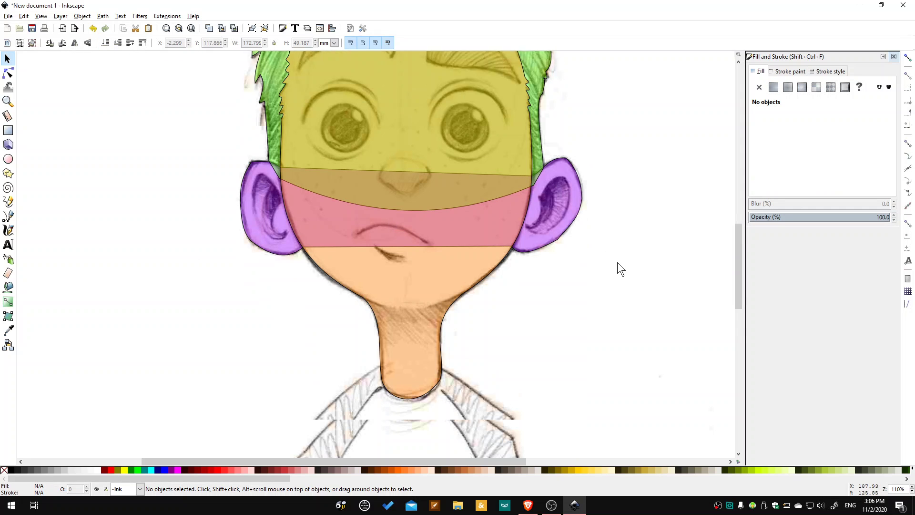
scroll(625, 261, up, 12)
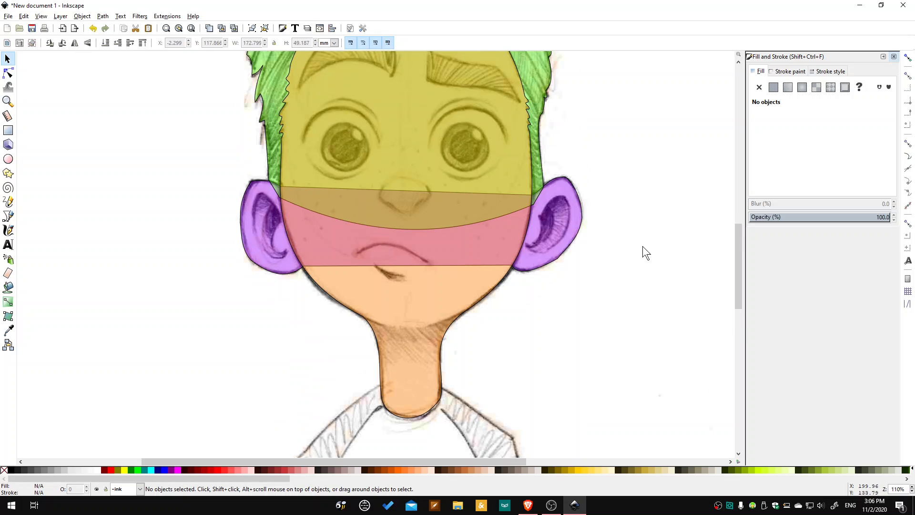
scroll(628, 241, down, 18)
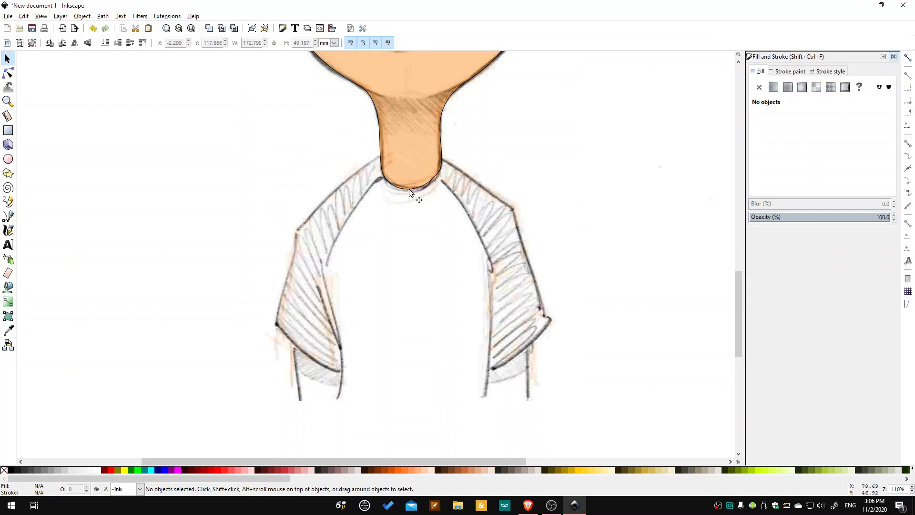
scroll(405, 186, down, 2)
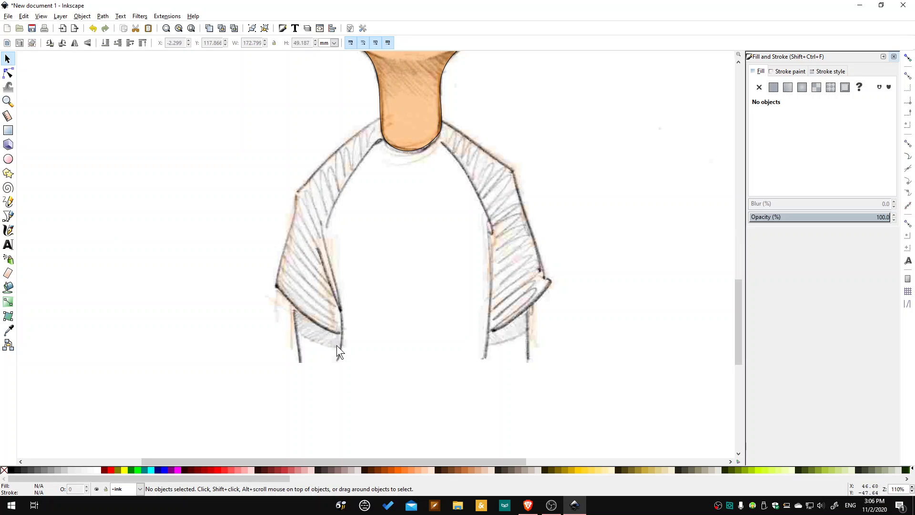
click(16, 216)
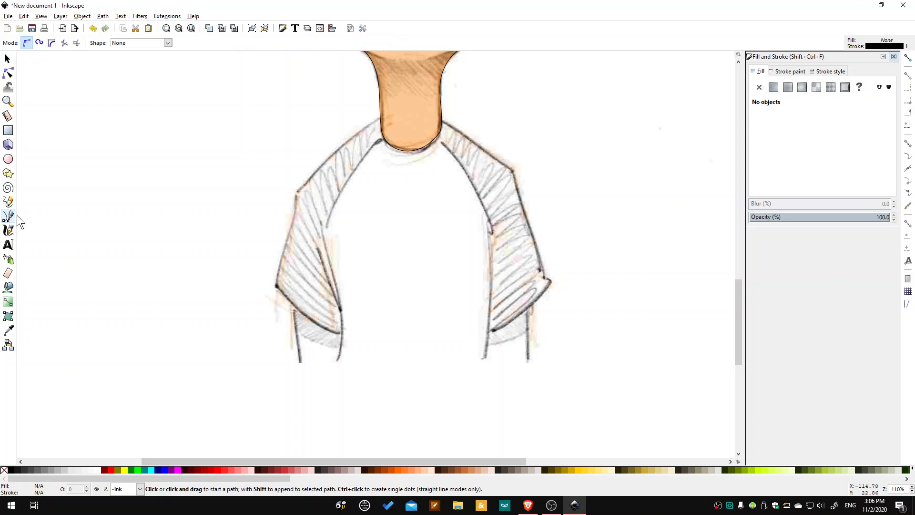
click(294, 296)
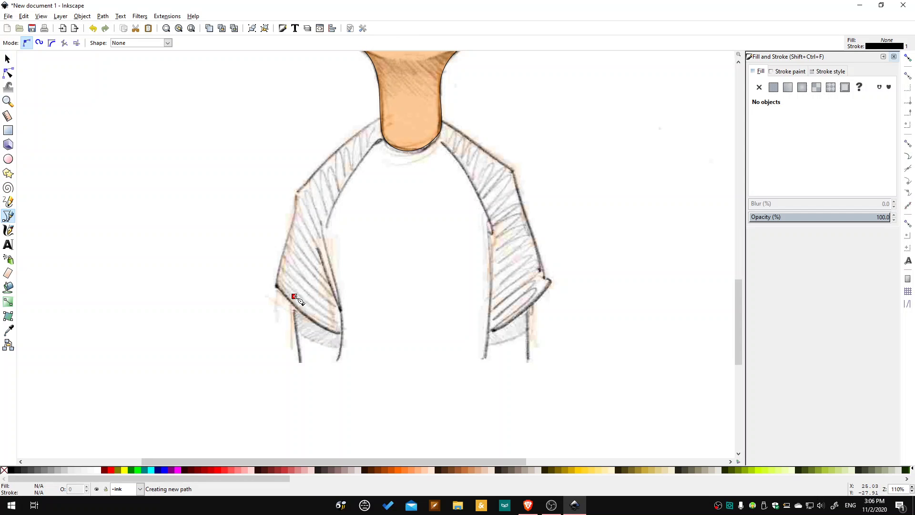
click(528, 295)
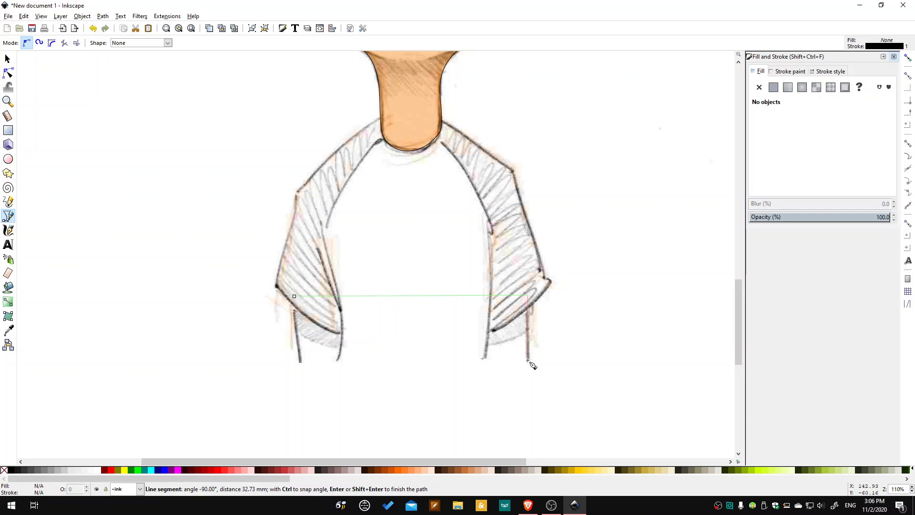
click(528, 361)
click(301, 361)
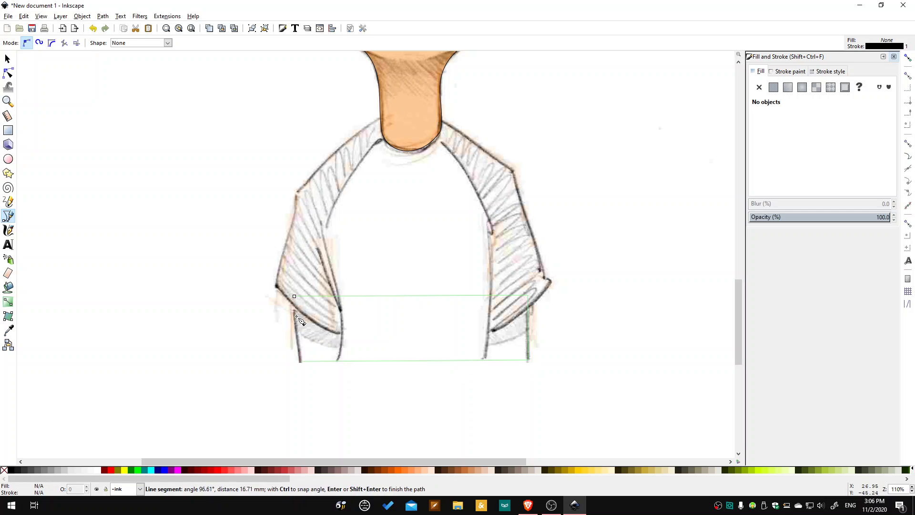
click(294, 296)
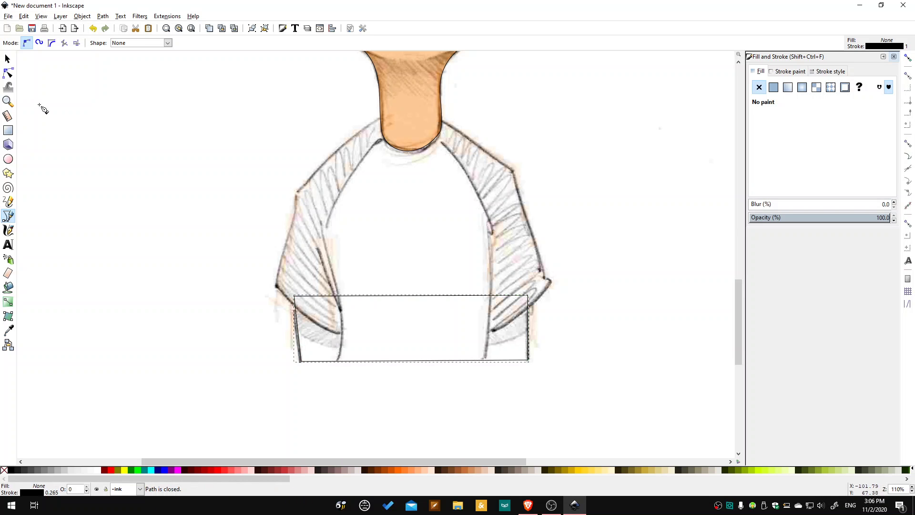
click(8, 73)
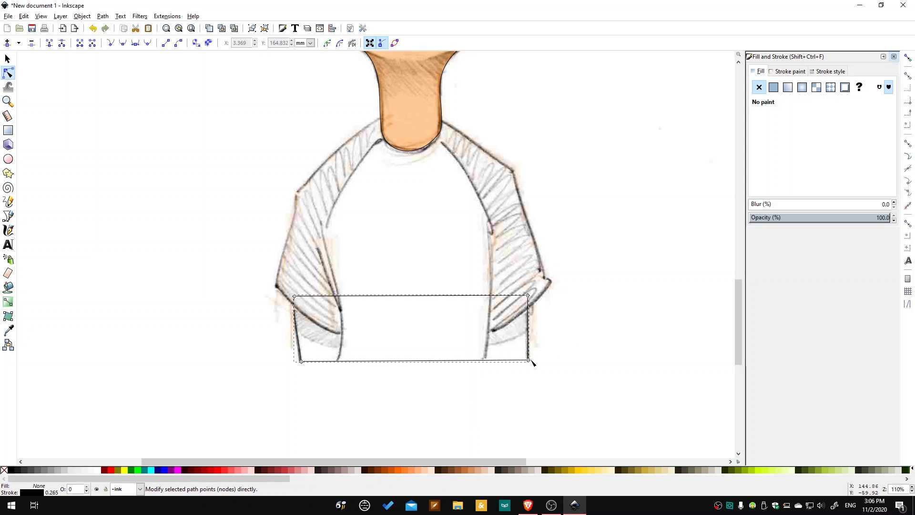
drag(528, 361, 528, 362)
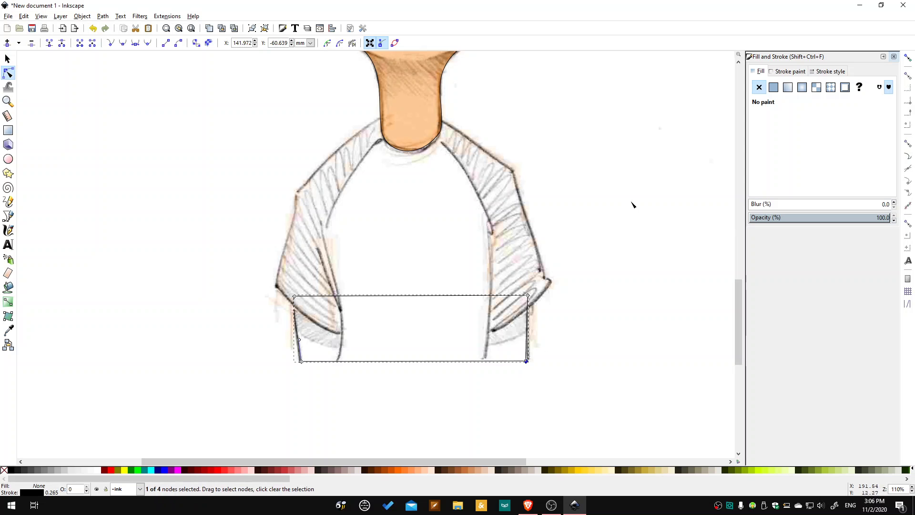
- Fill the arms shape with the skin colour sampled from the neck, made semi-transparent at RGBA ffcc9aa8
click(774, 90)
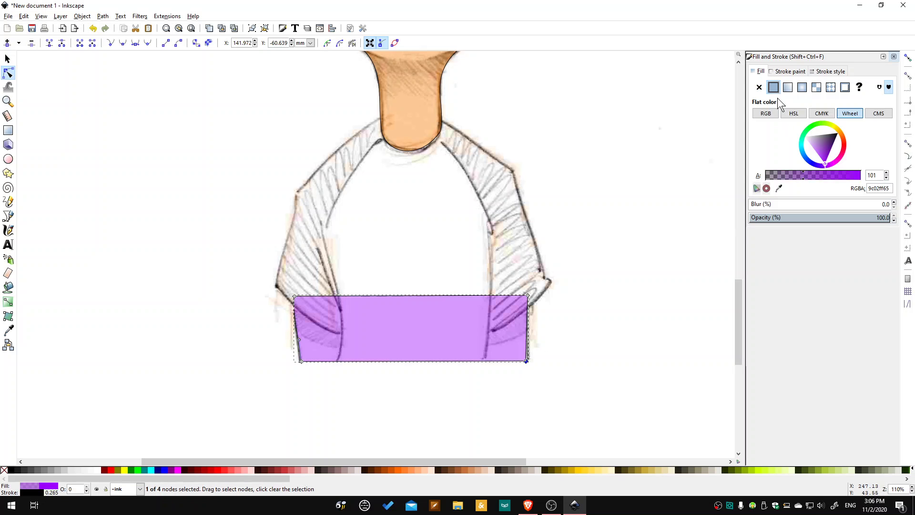
click(779, 188)
click(404, 122)
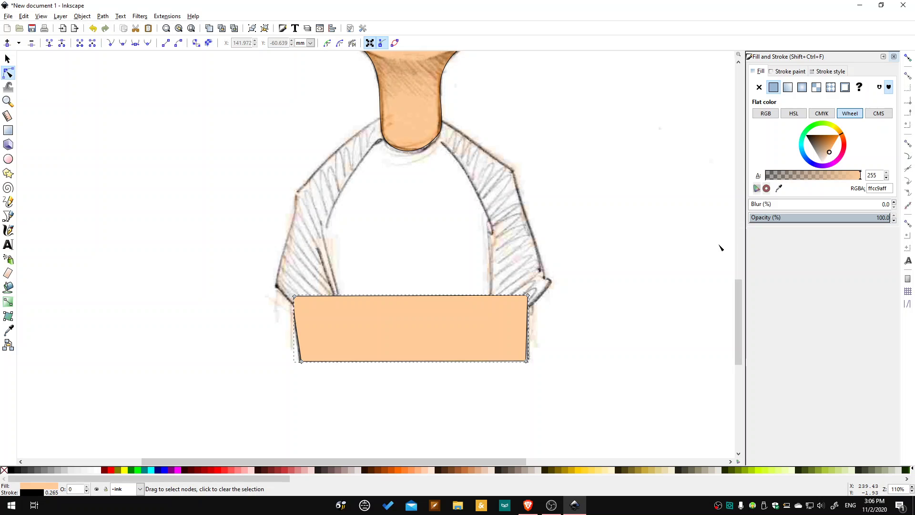
drag(805, 176, 820, 176)
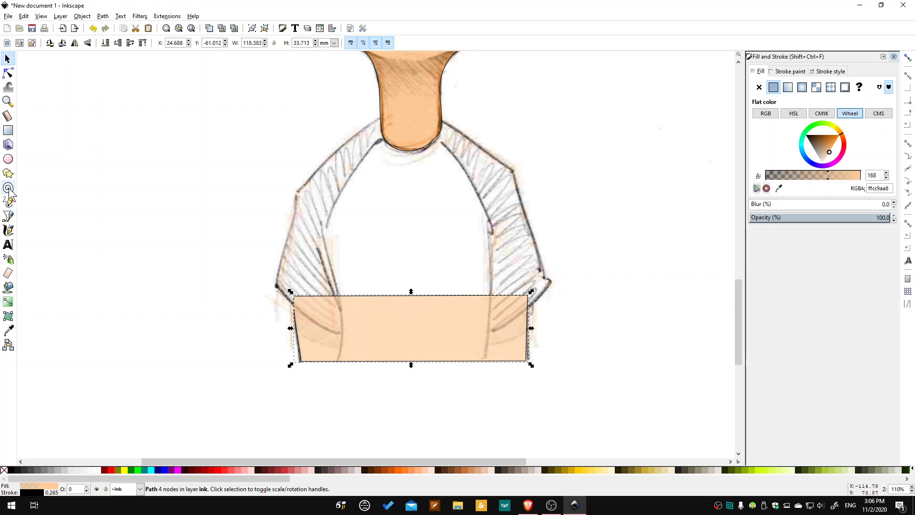
- Draw a closed straight-segment Bezier outline around the shirt, following the shoulders, both sleeves and cuffs, with its top edge crossing the neck
click(8, 216)
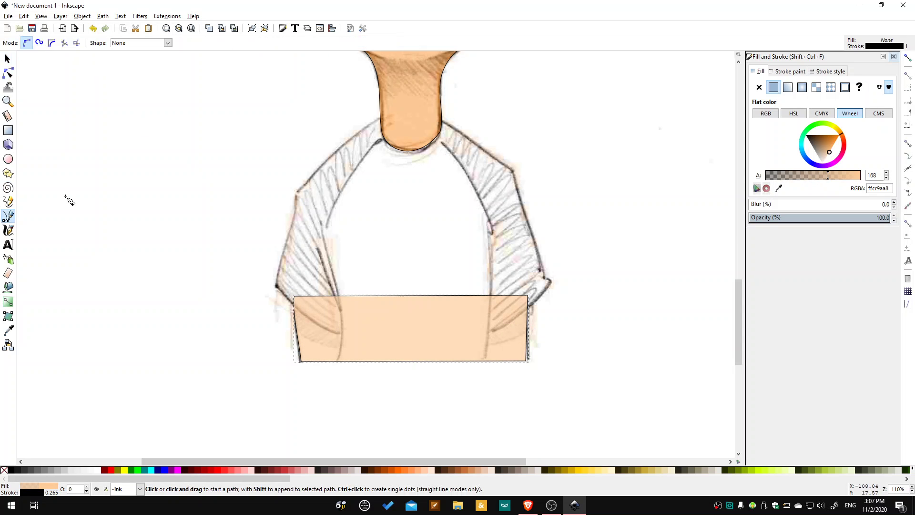
click(387, 113)
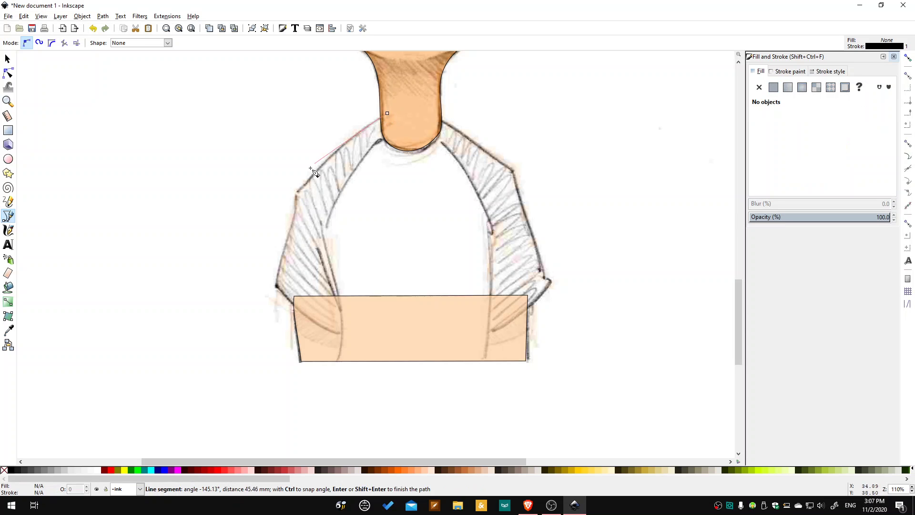
click(296, 192)
click(276, 287)
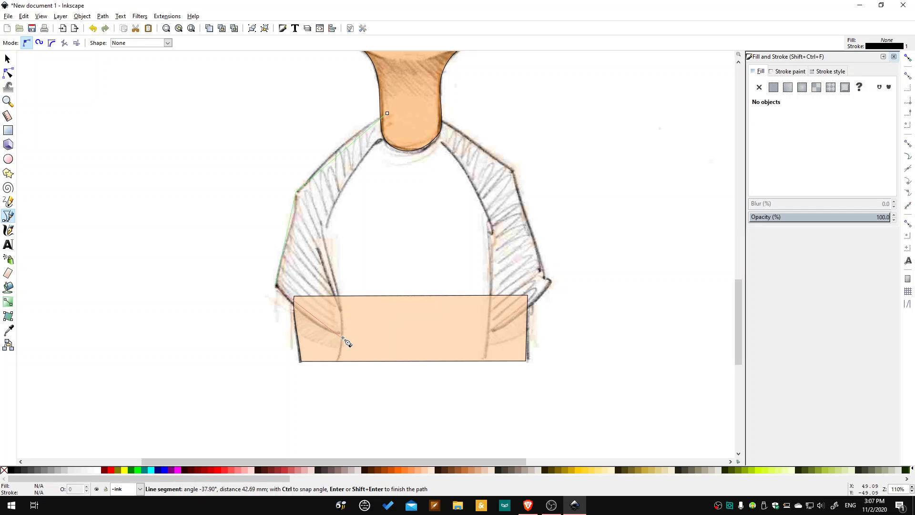
click(342, 333)
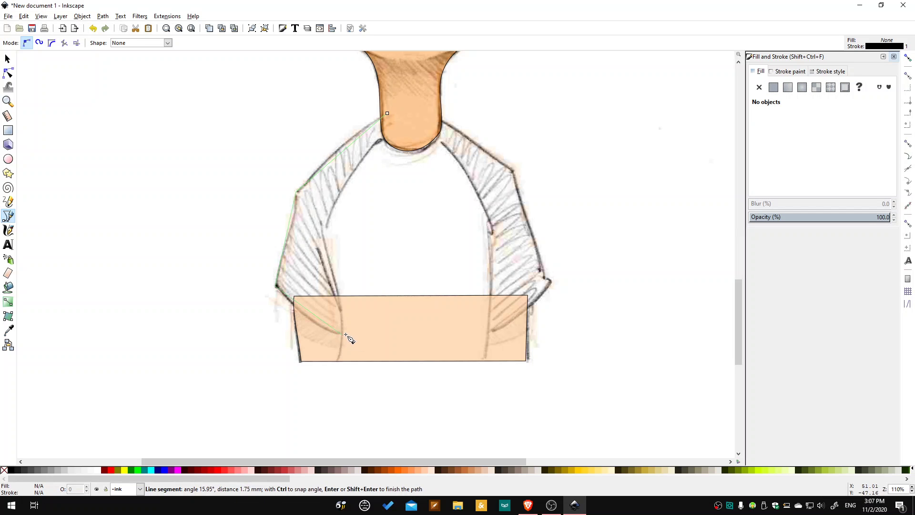
click(487, 332)
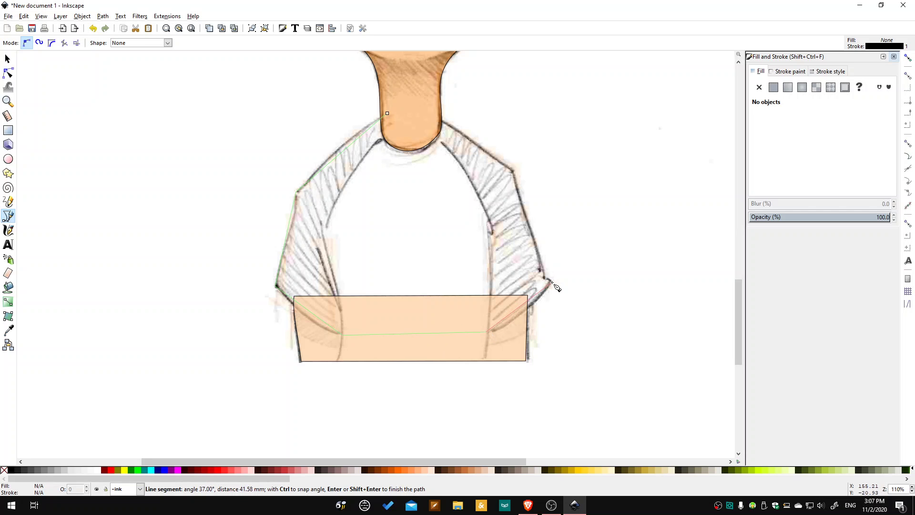
click(550, 281)
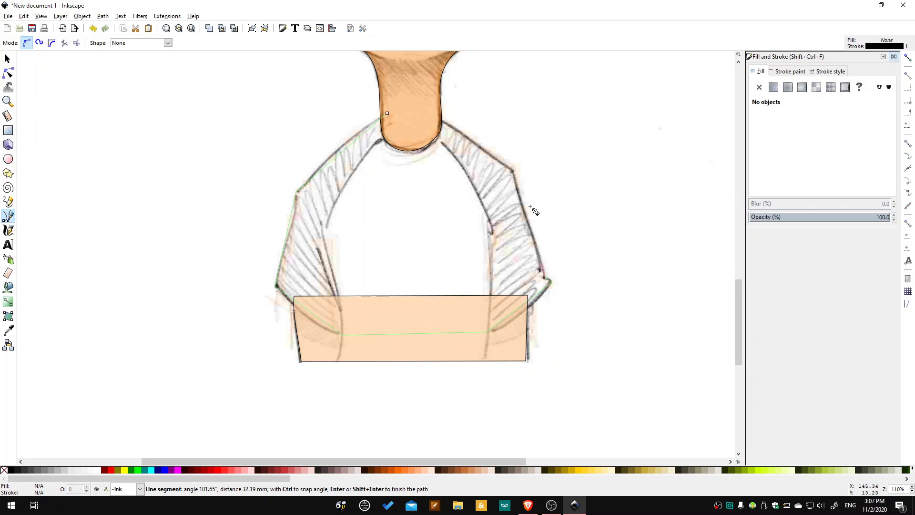
click(513, 171)
click(431, 112)
click(387, 113)
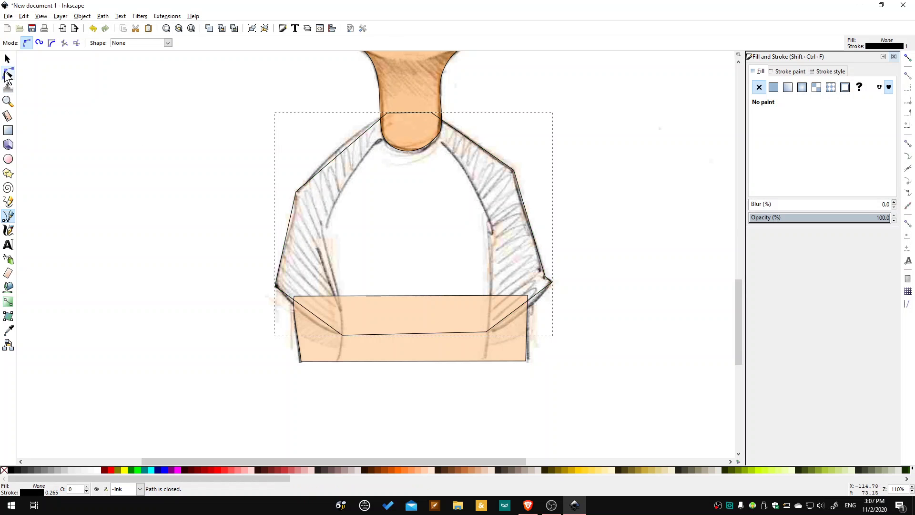
- Curve the shirt's left shoulder edge to match the sketch and fill the shirt with semi-transparent flat blue, RGBA 374effa8
click(8, 73)
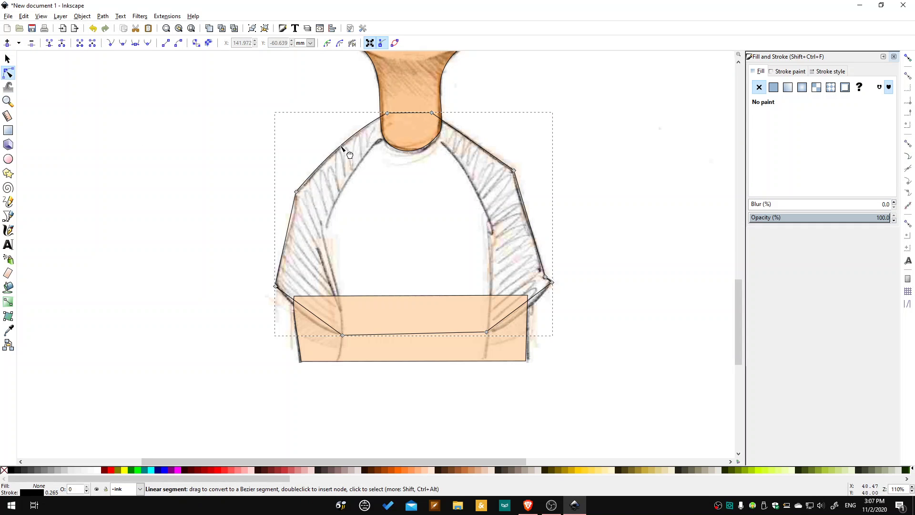
click(774, 86)
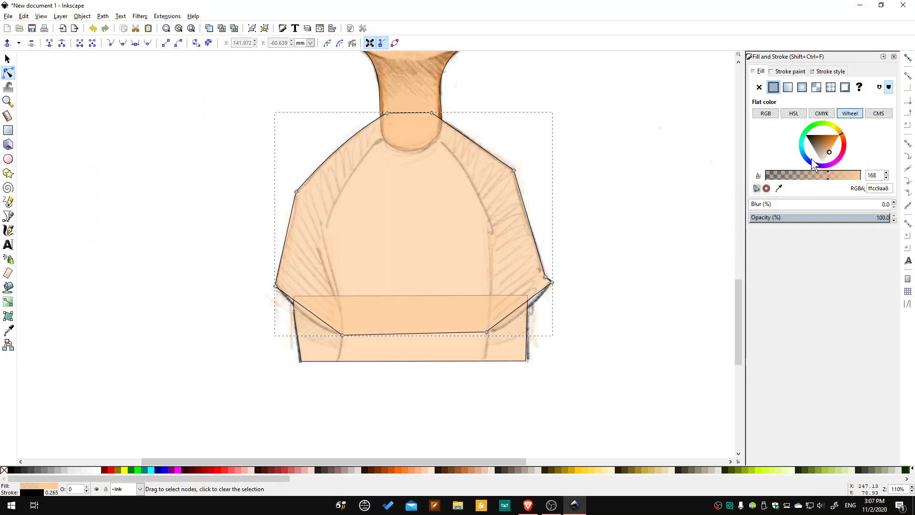
click(811, 162)
drag(818, 155, 811, 153)
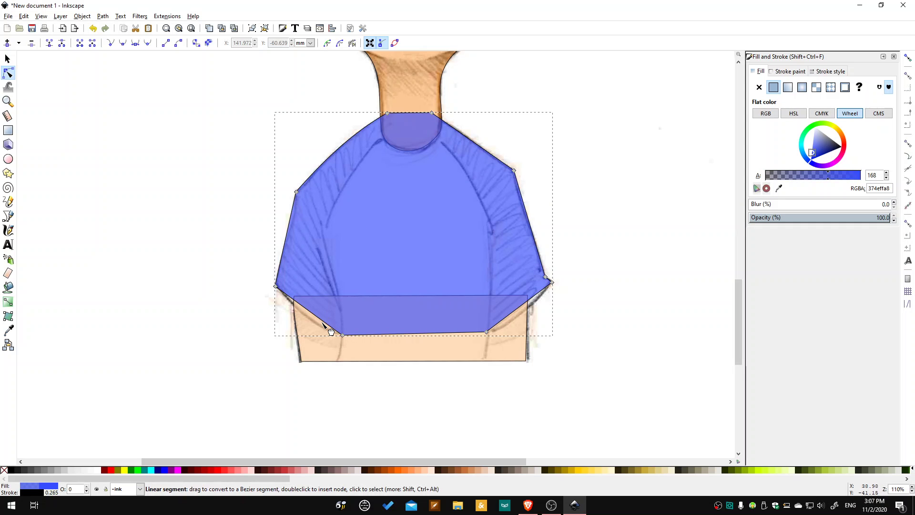
- Curve both sleeve cuffs and the right sleeve's outer edge to match the sketch, and deselect the shirt
drag(323, 317, 316, 326)
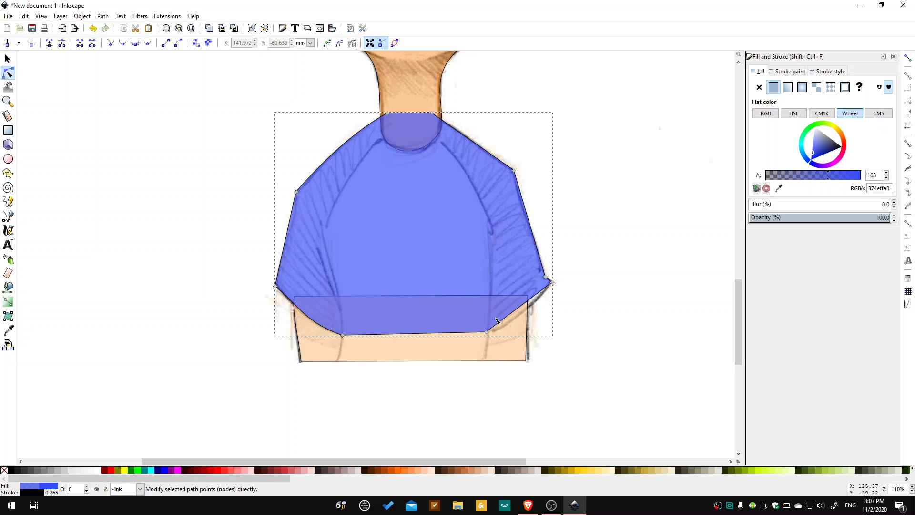
drag(524, 314, 521, 317)
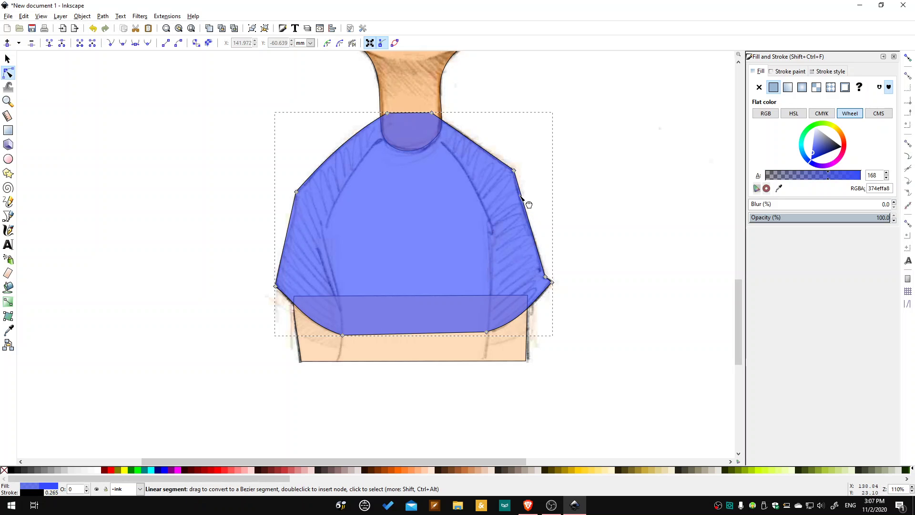
drag(523, 200, 518, 198)
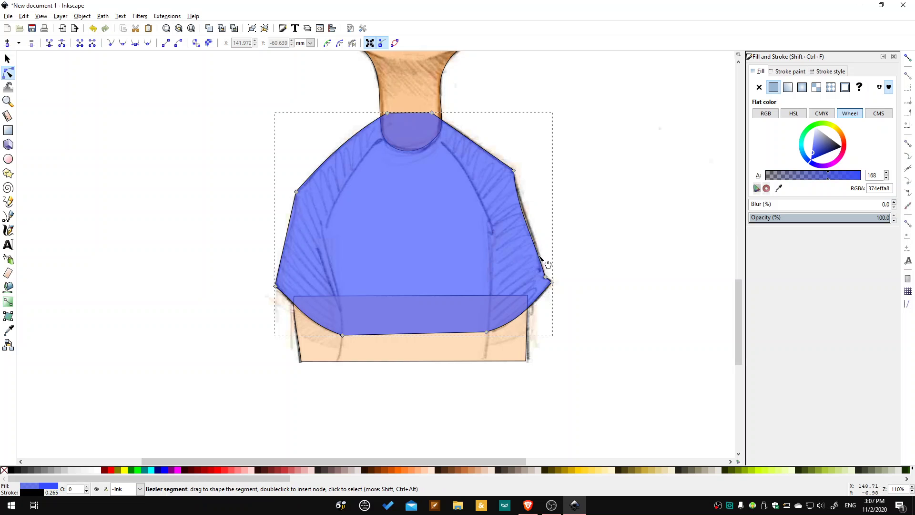
drag(537, 257, 539, 251)
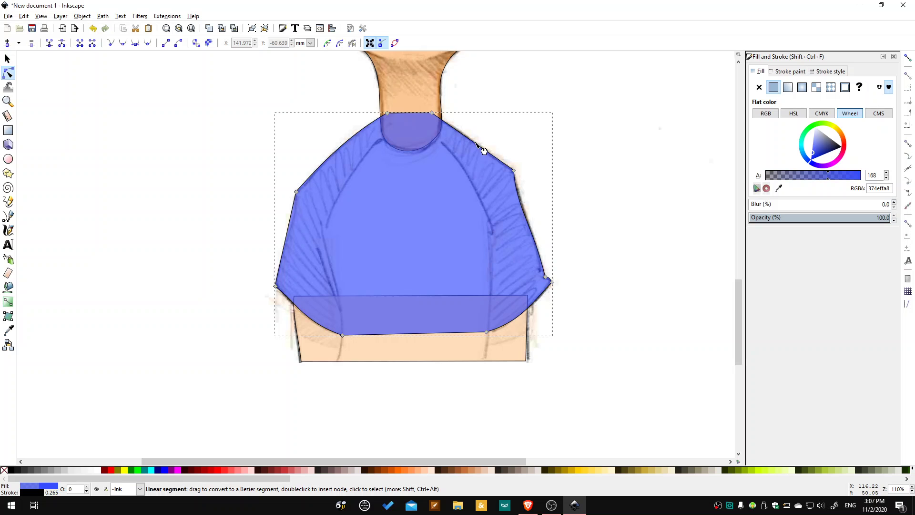
click(626, 227)
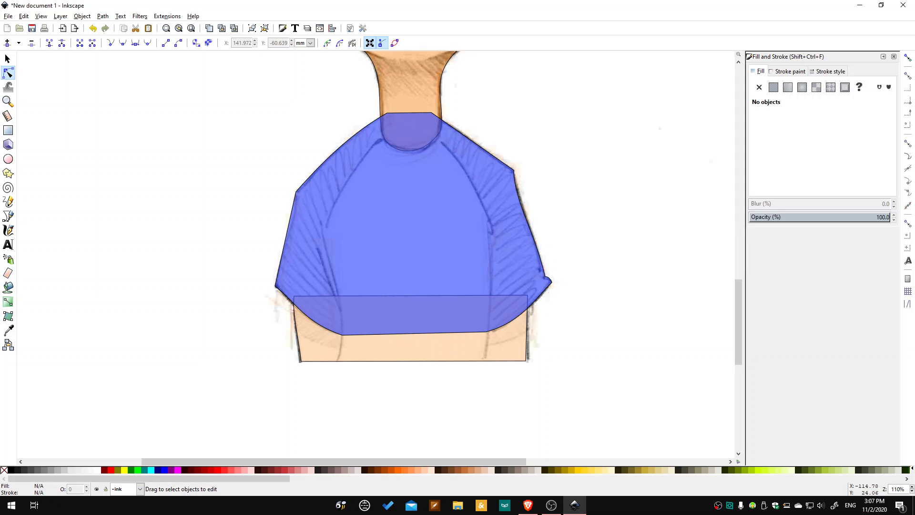
- Draw a closed straight-segment outline around the shirt's front panel, from the neck to the hem, and fill it semi-transparent white, RGBA ffffffa8
click(8, 216)
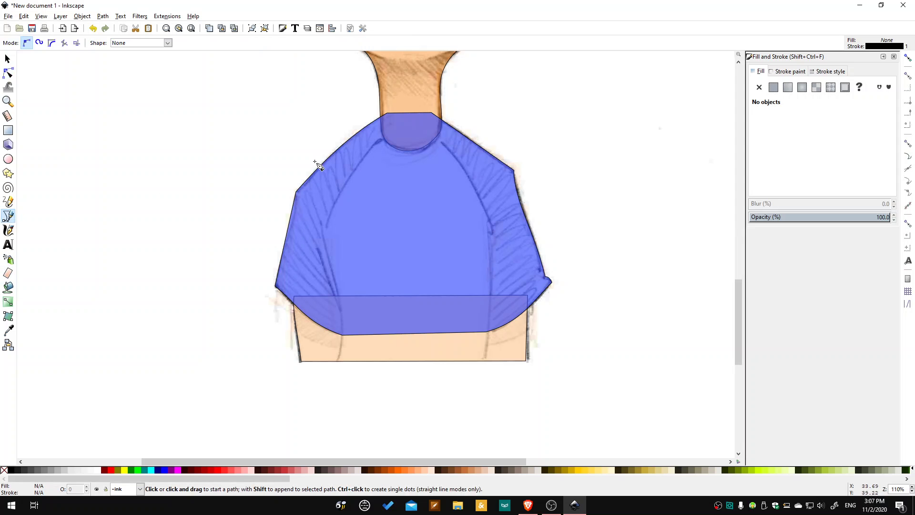
click(386, 132)
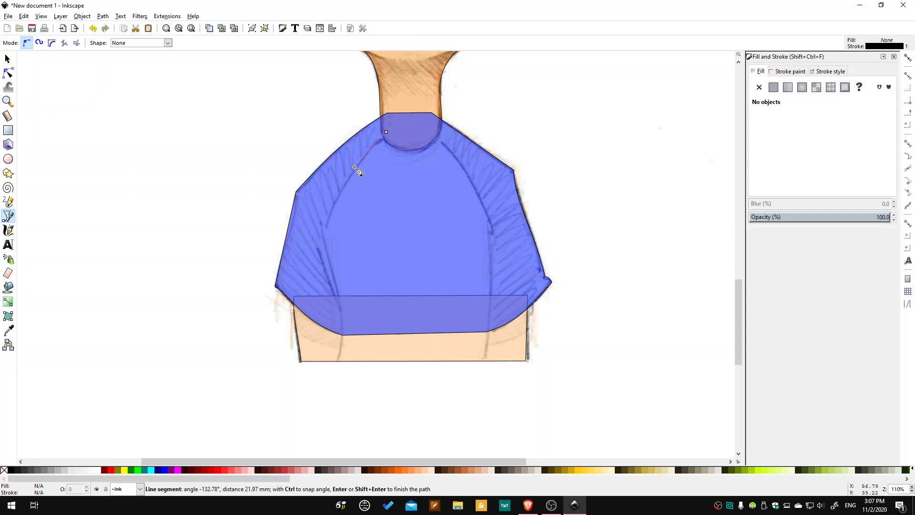
click(321, 230)
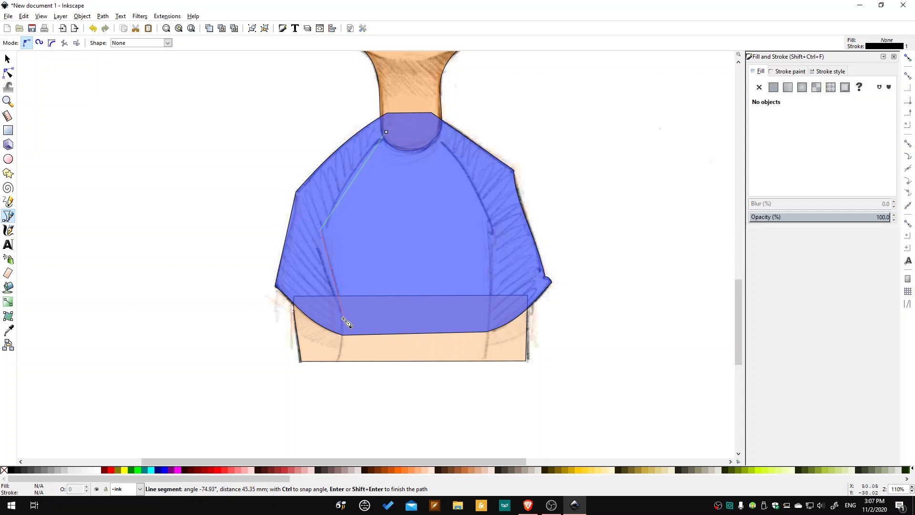
click(336, 361)
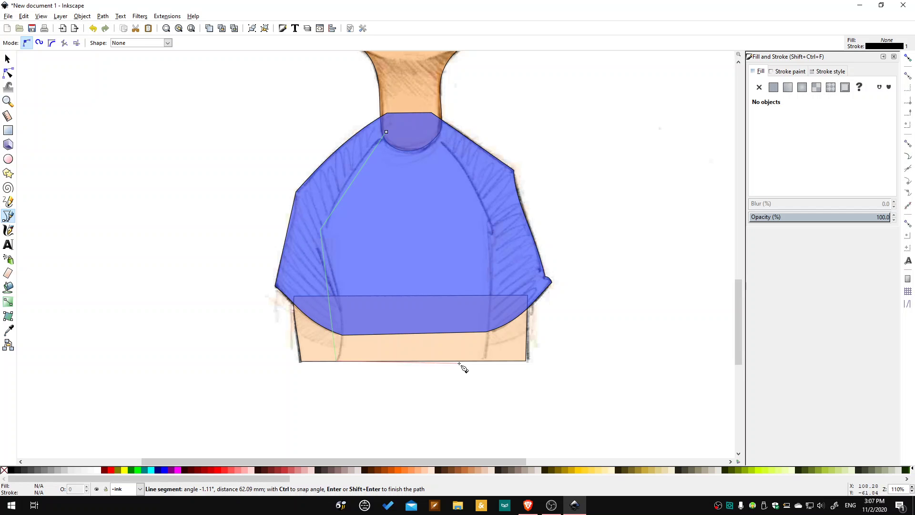
click(484, 360)
click(495, 232)
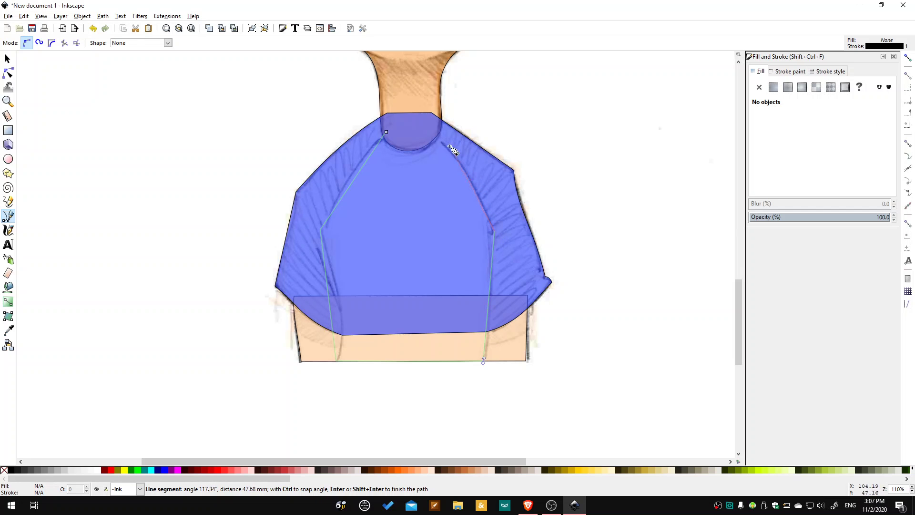
click(437, 132)
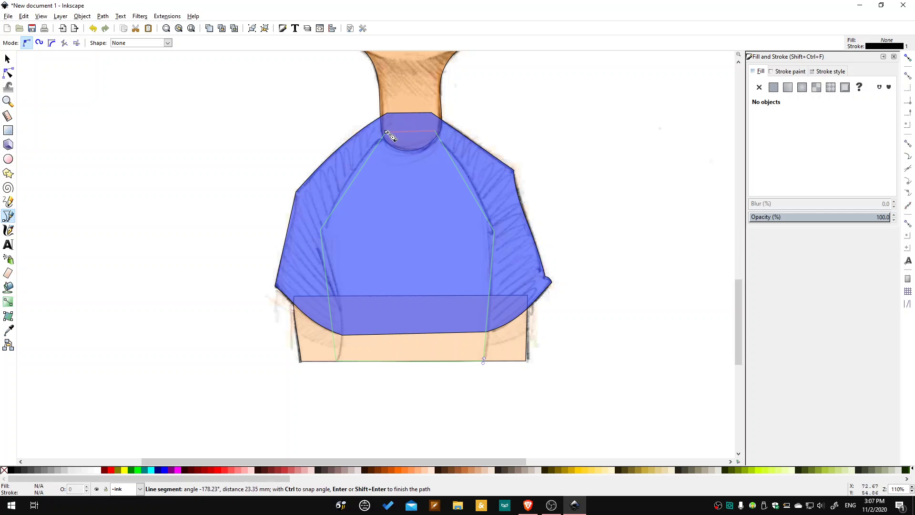
click(387, 132)
click(774, 88)
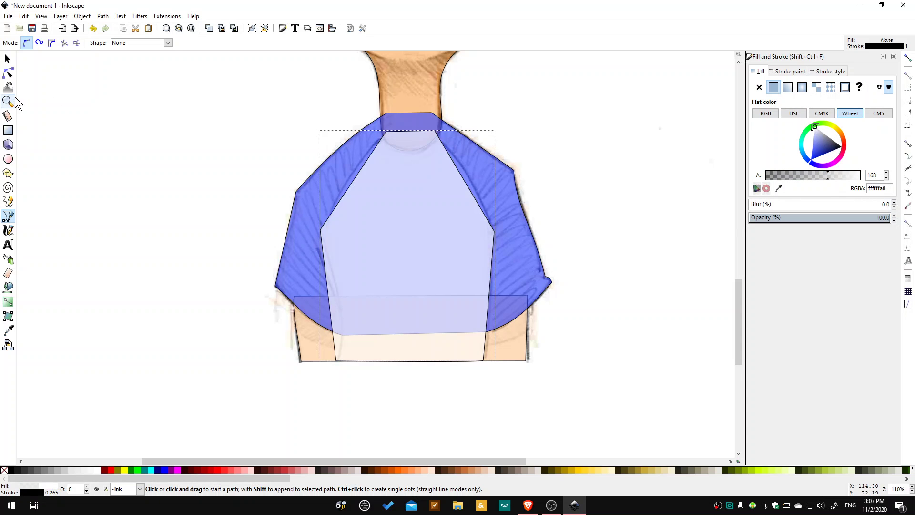
- Curve the front panel's upper seam edges and both lower side edges to match the sketch, and deselect the panel
click(8, 73)
drag(361, 169, 354, 162)
drag(470, 180, 473, 184)
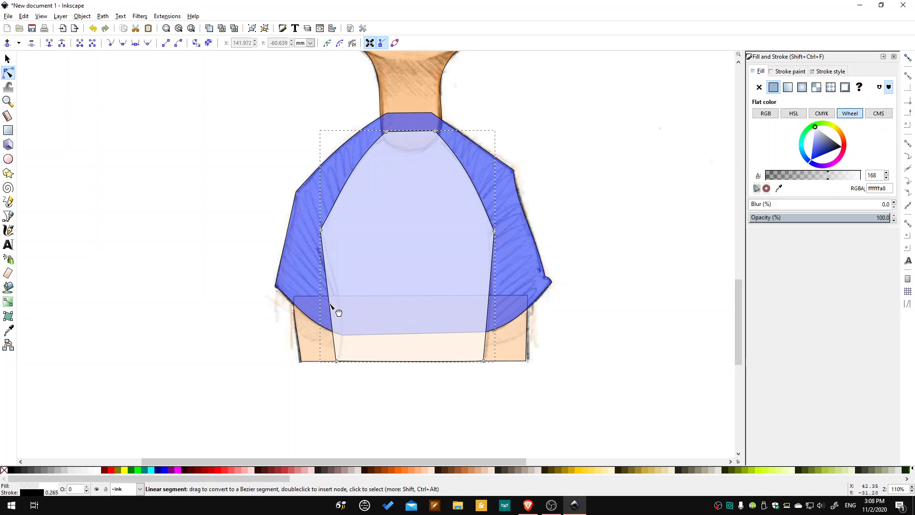
drag(333, 307, 346, 321)
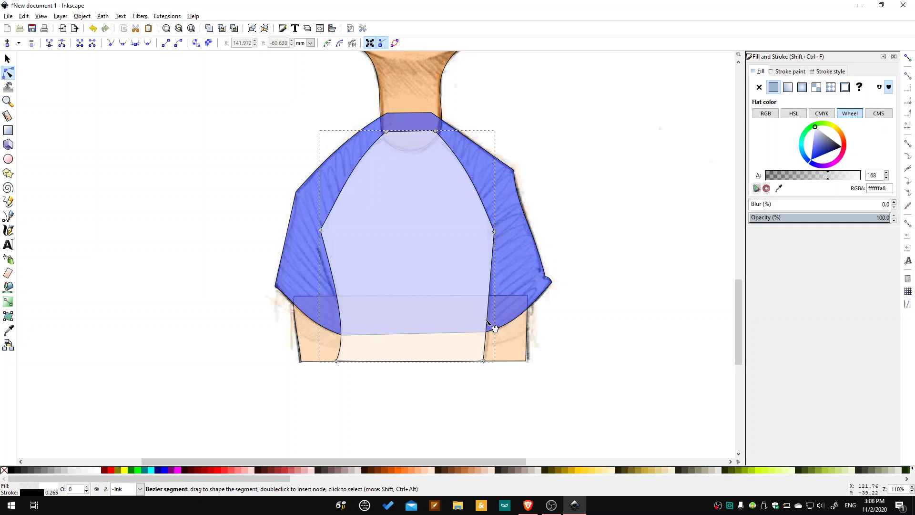
drag(491, 323, 496, 333)
drag(491, 269, 491, 268)
click(485, 352)
click(538, 390)
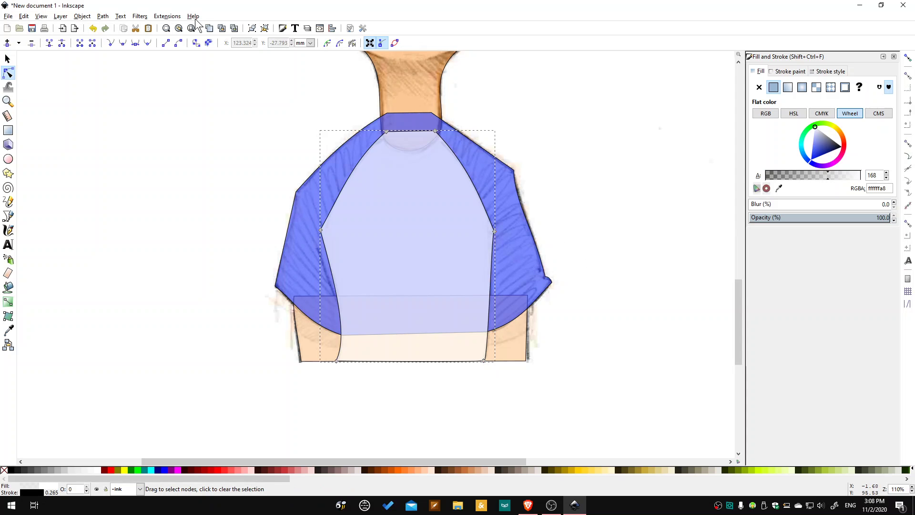
click(179, 28)
click(615, 210)
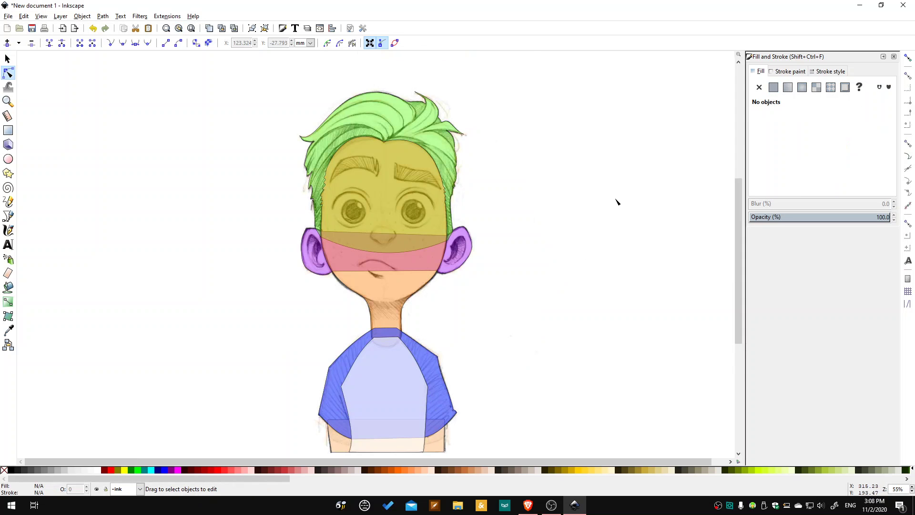
- Move all six traced shapes together off the sketch into the empty space to its right, and deselect them
scroll(602, 182, down, 3)
scroll(609, 188, up, 2)
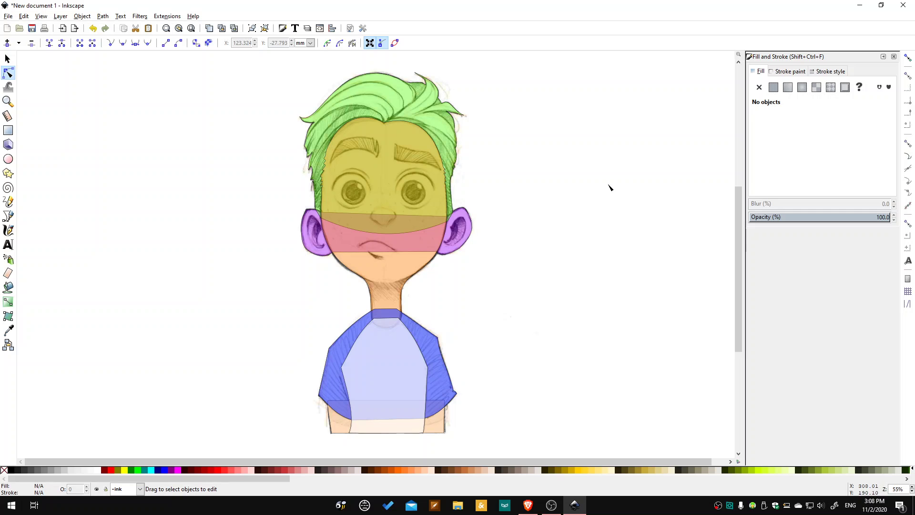
scroll(609, 185, down, 2)
scroll(126, 151, up, 1)
click(7, 60)
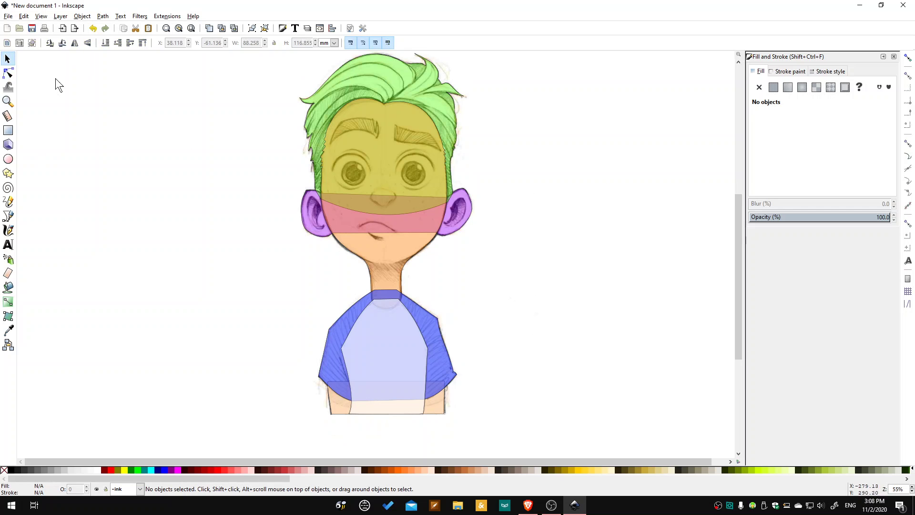
scroll(235, 117, up, 1)
mouse_move(224, 60)
mouse_down()
mouse_move(332, 160)
mouse_move(521, 412)
mouse_move(524, 453)
mouse_up()
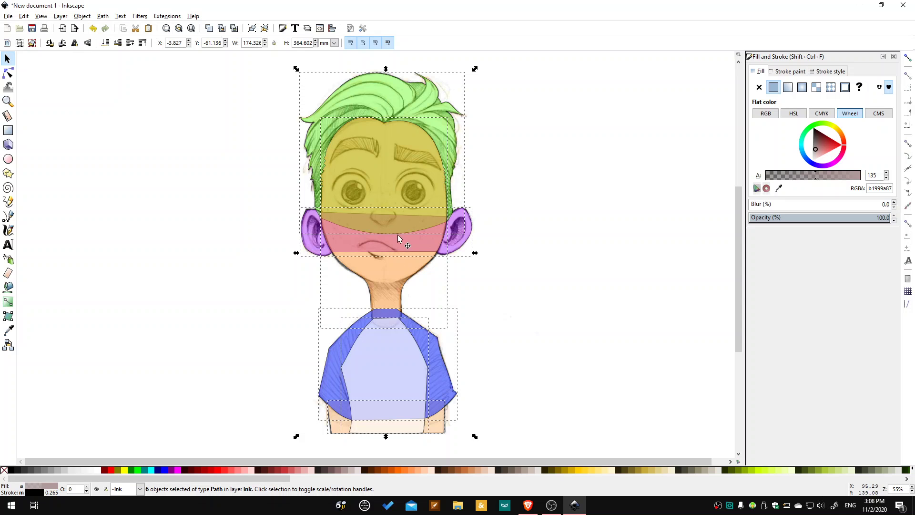
drag(396, 242, 580, 241)
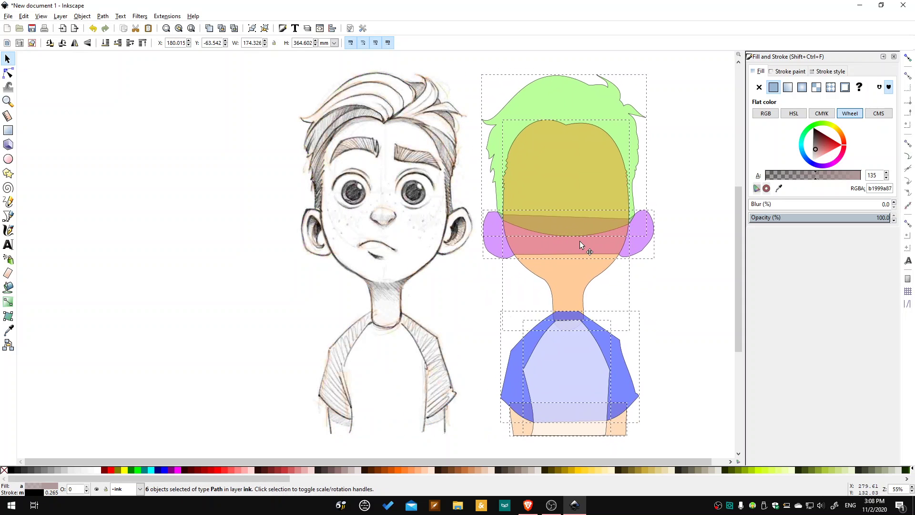
click(711, 287)
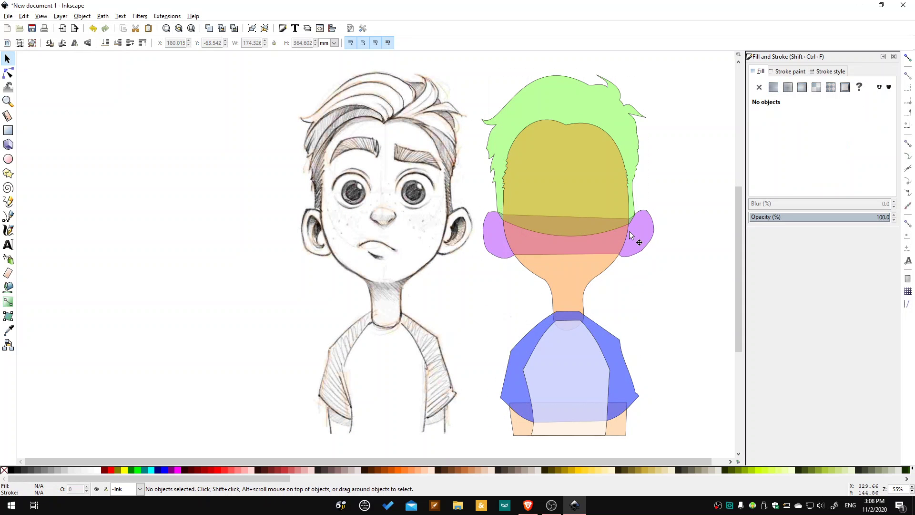
- Raise the face and neck shape to the top of the stacking order, above the shirt
click(496, 235)
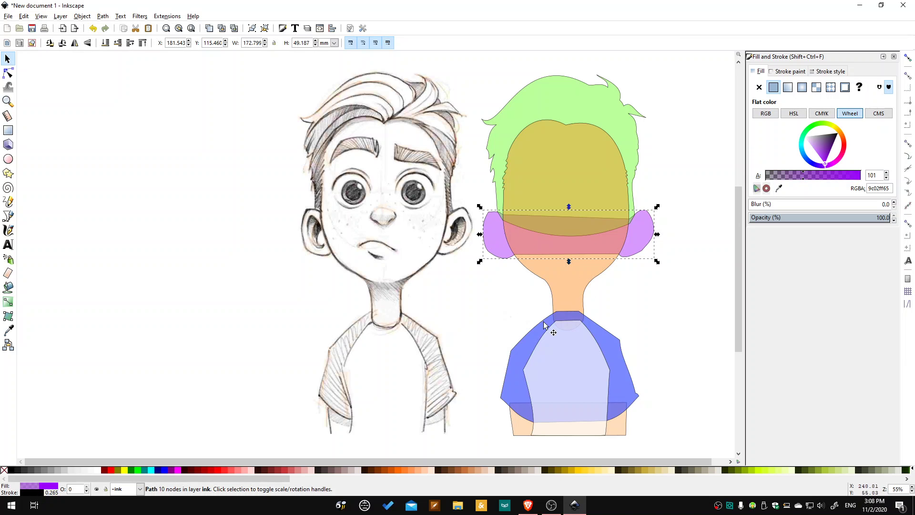
click(561, 290)
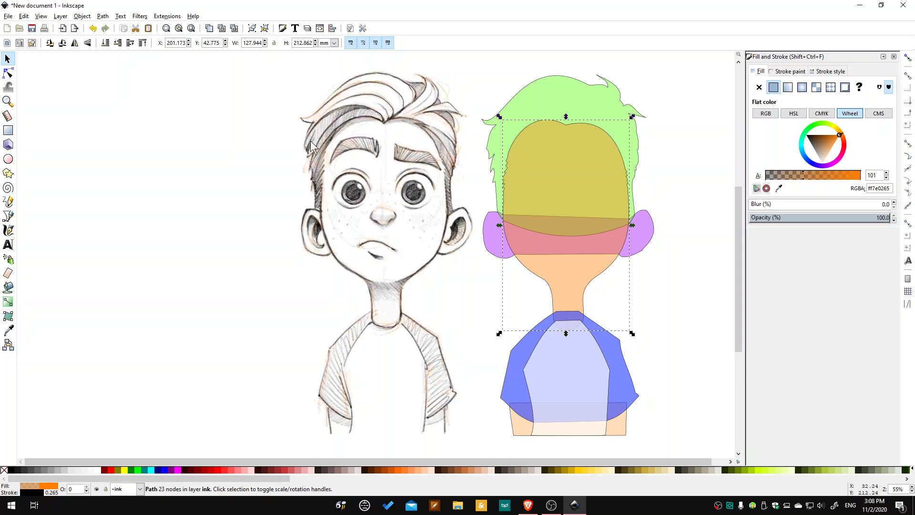
click(142, 43)
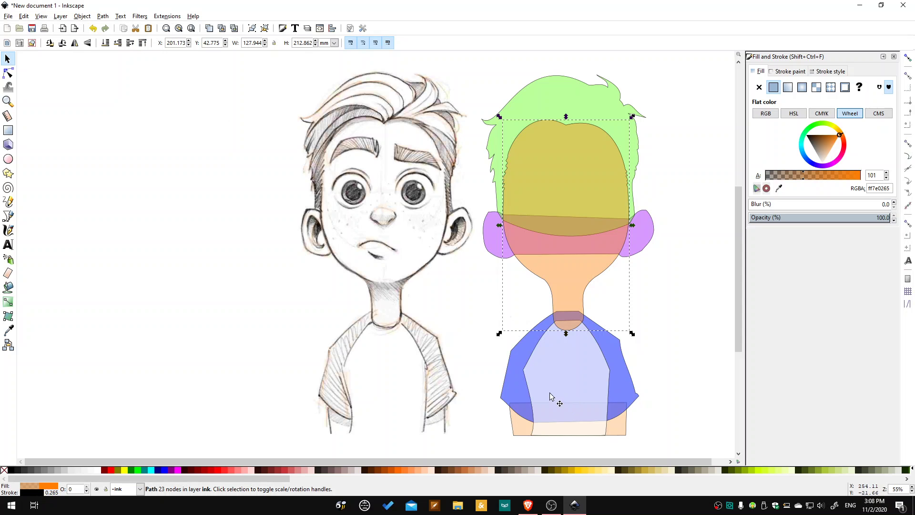
click(528, 434)
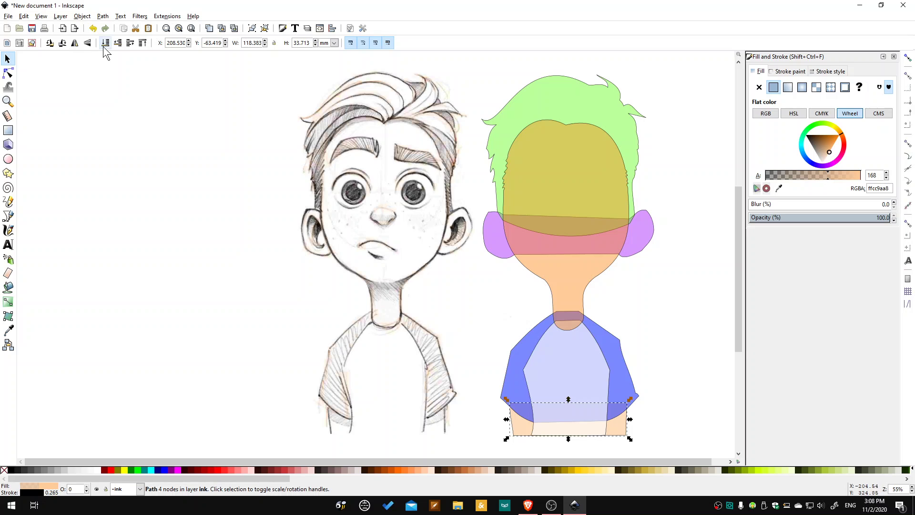
click(494, 243)
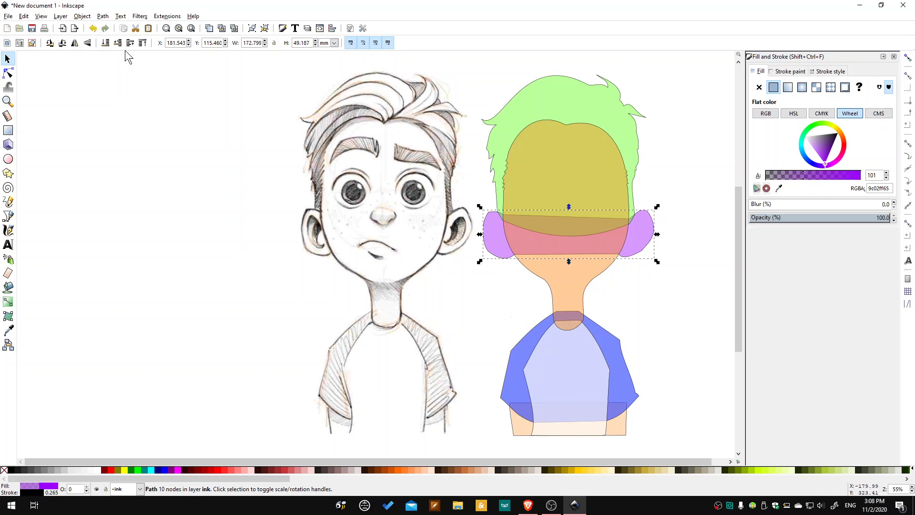
click(512, 117)
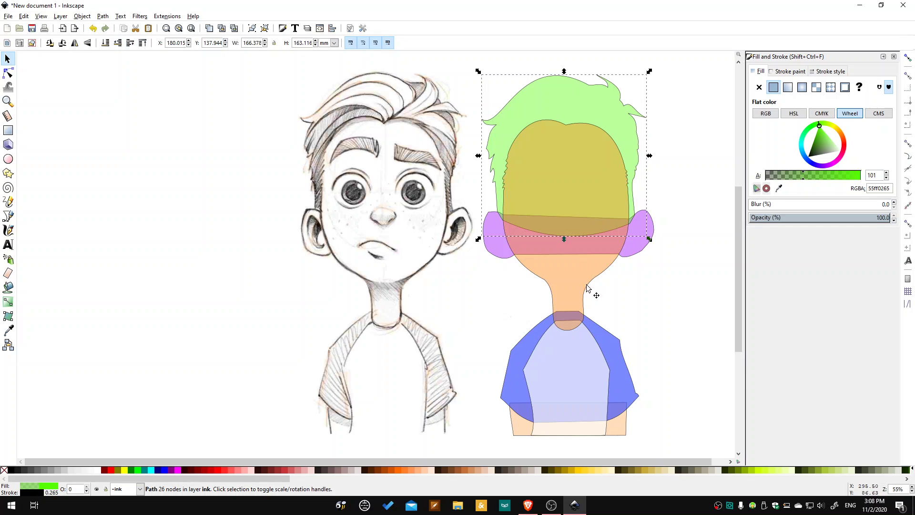
click(666, 297)
- Set the face and neck fill's alpha to 150, RGBA ff7e0296, and make the white front panel slightly more opaque
click(620, 262)
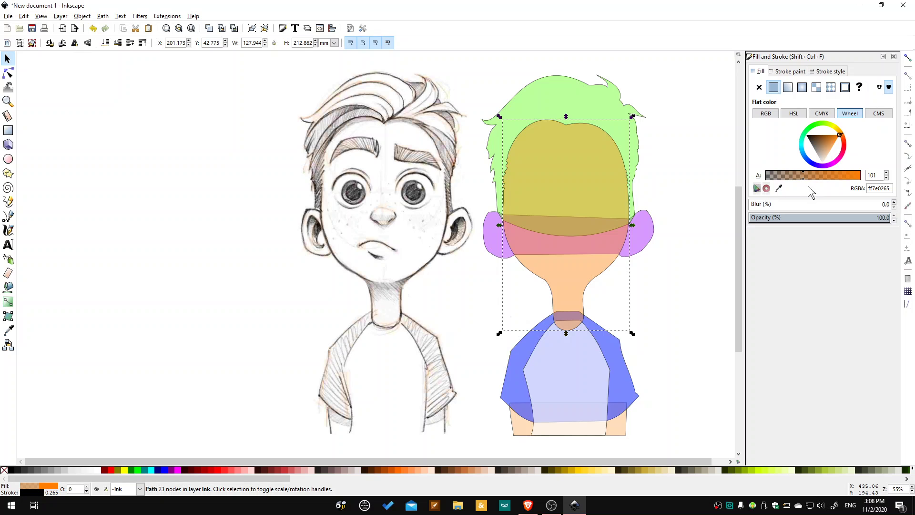
drag(850, 178, 824, 178)
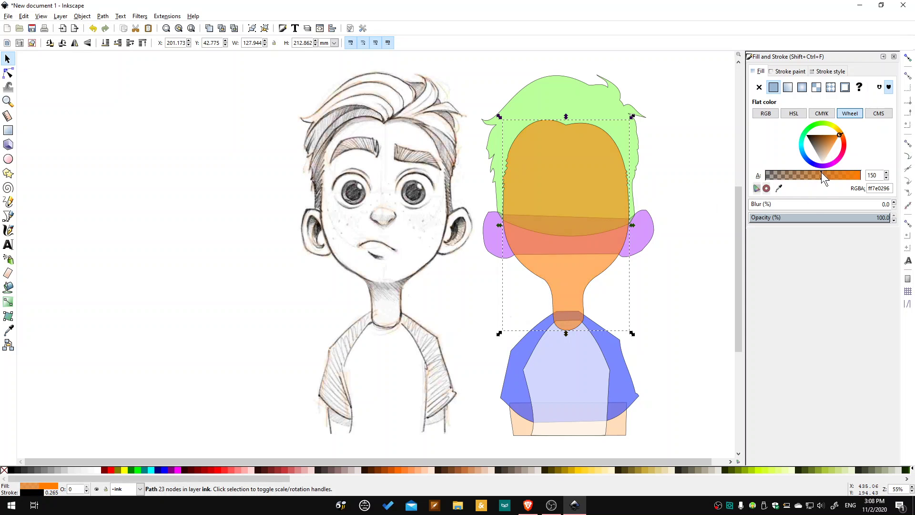
click(574, 380)
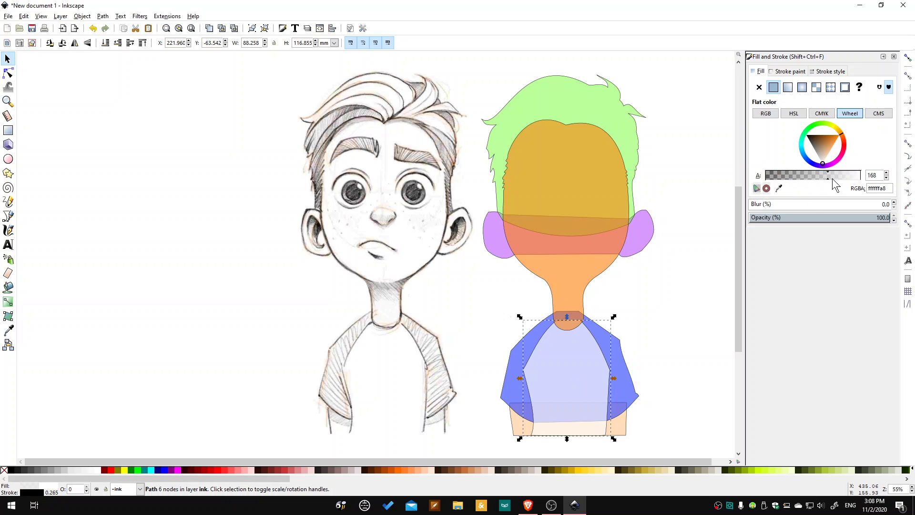
mouse_move(830, 177)
mouse_down()
mouse_move(907, 177)
mouse_move(838, 177)
mouse_up()
click(696, 302)
- Move all six traced shapes back over the sketch, aligned with its outlines, and deselect them
scroll(700, 299, down, 1)
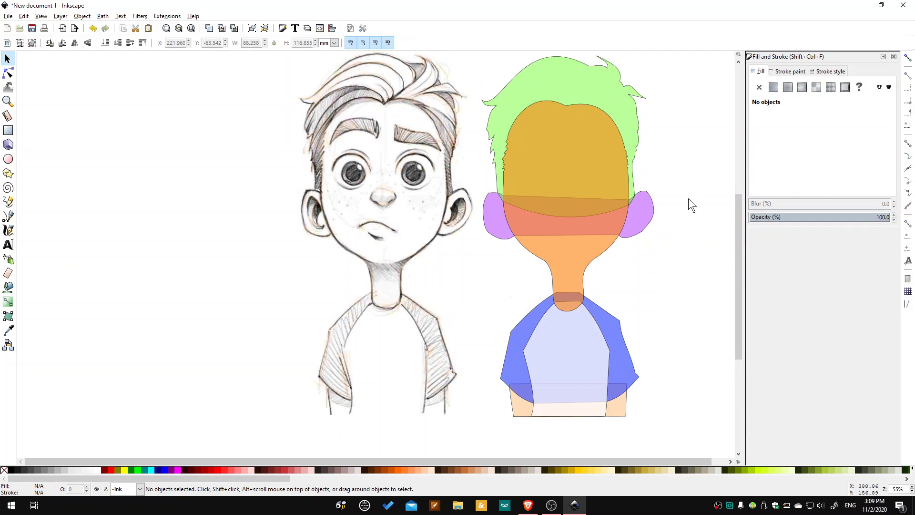
scroll(688, 198, up, 1)
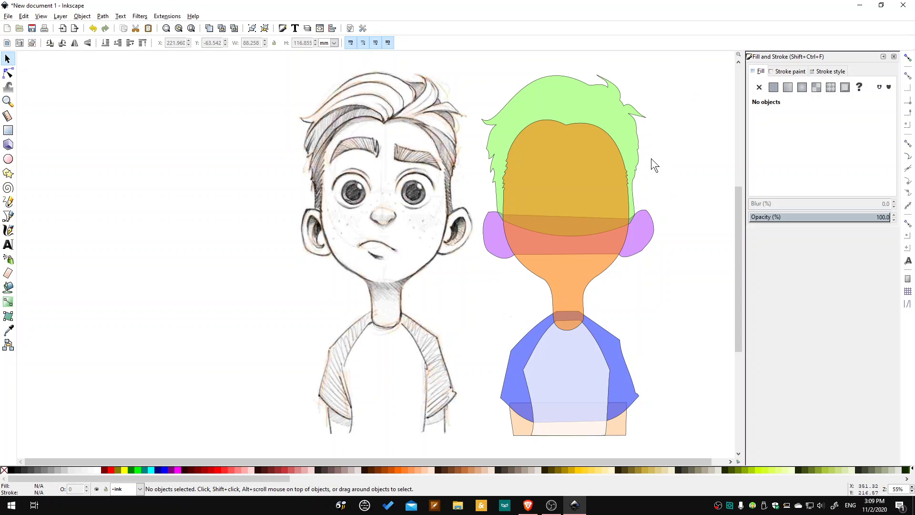
scroll(669, 162, up, 1)
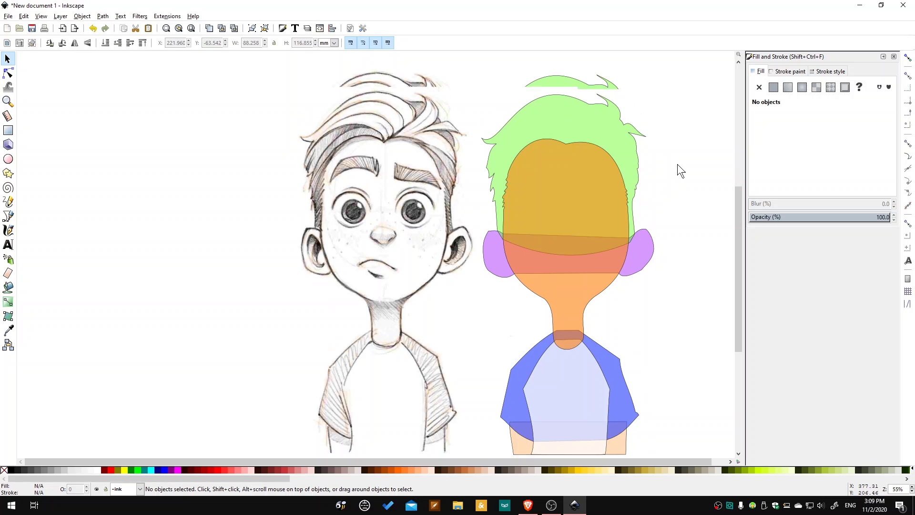
scroll(680, 171, up, 1)
drag(459, 81, 680, 411)
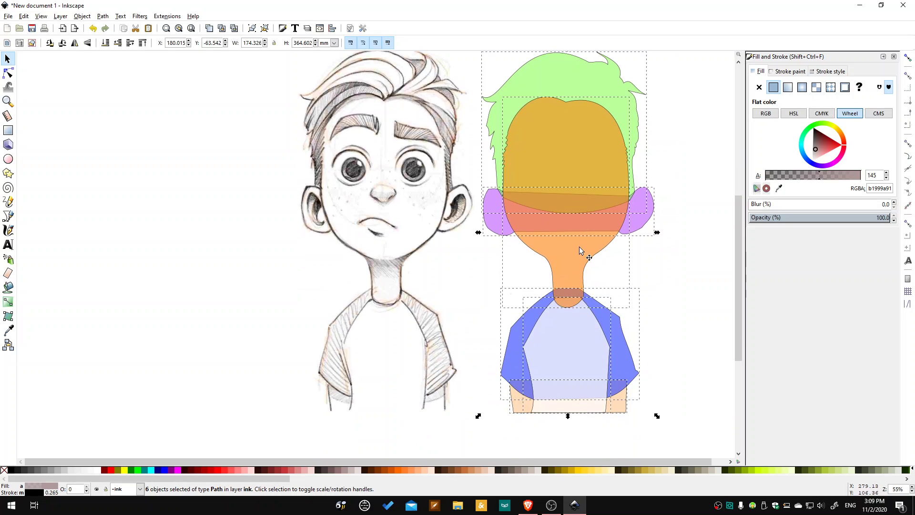
mouse_move(579, 247)
mouse_down()
mouse_move(470, 255)
mouse_move(394, 234)
mouse_move(391, 241)
mouse_up()
click(542, 195)
- Trace the eyebrow on the left side of the face as a closed six-corner straight-segment path, including the notch at its inner end
scroll(553, 196, up, 2)
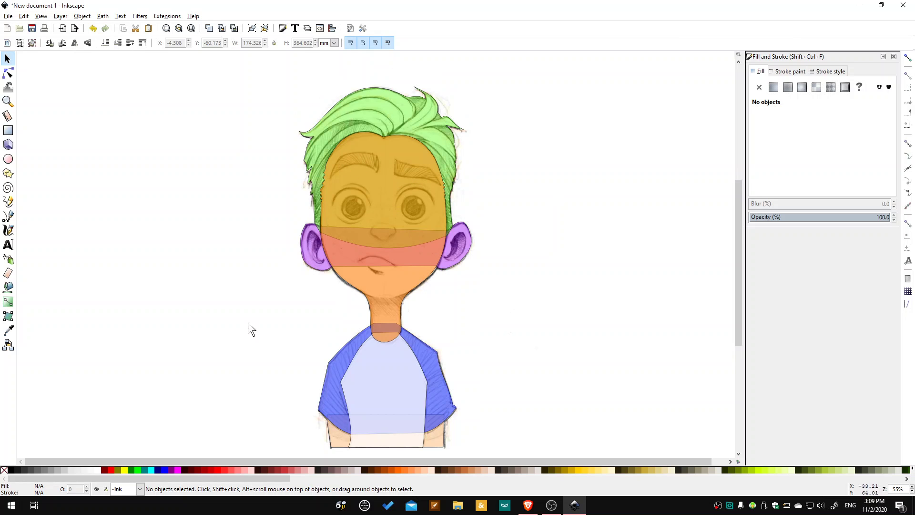
scroll(337, 173, up, 3)
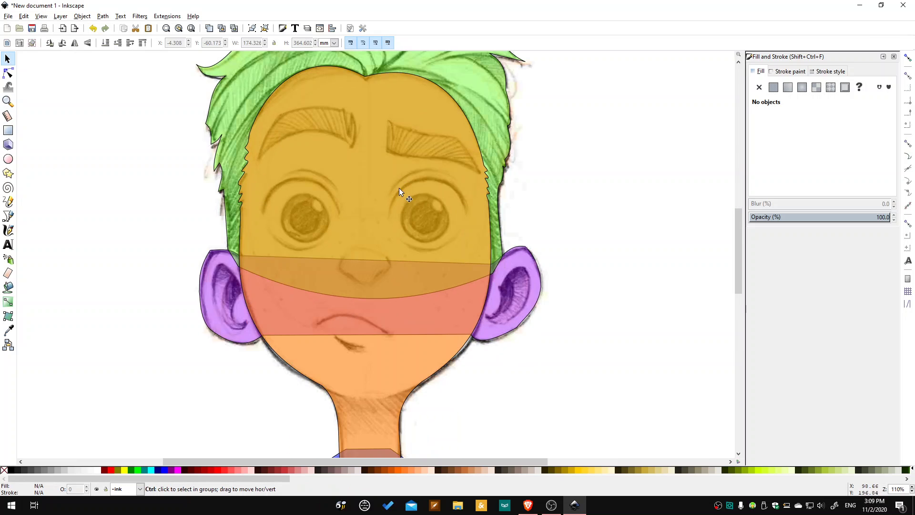
scroll(331, 125, up, 1)
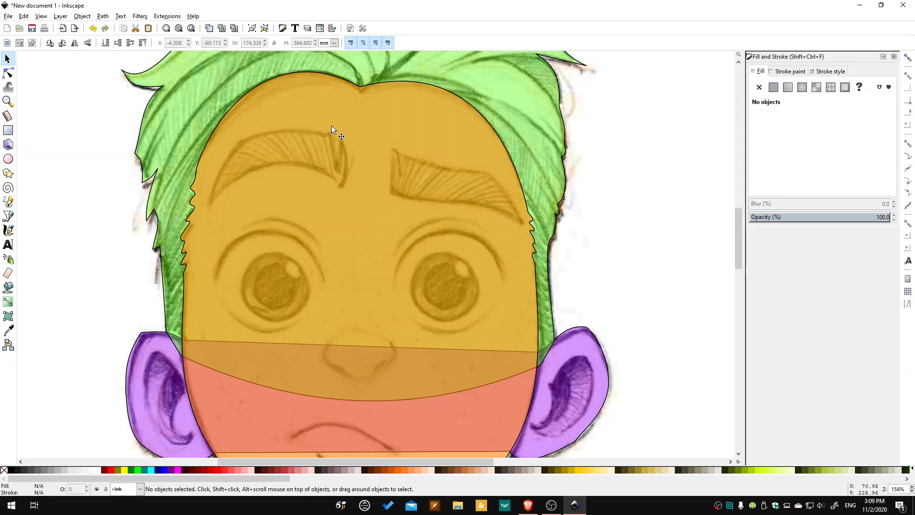
click(9, 216)
click(210, 204)
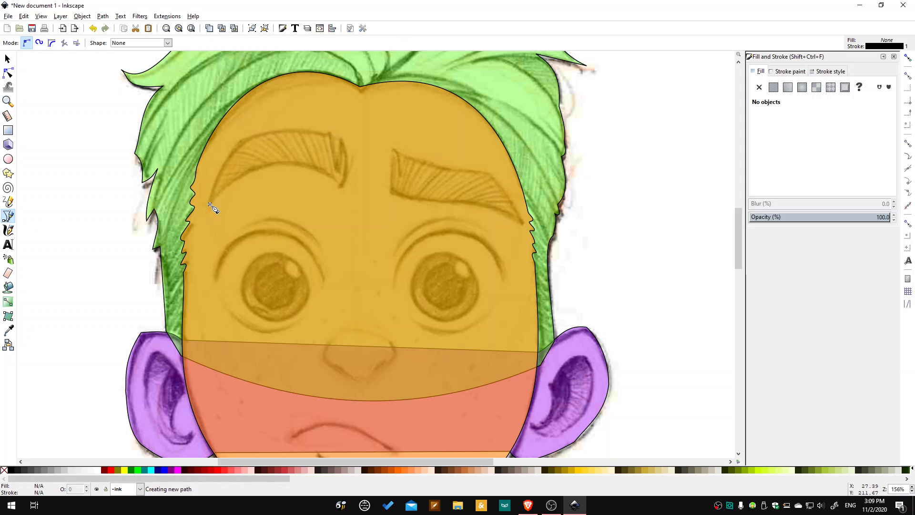
click(342, 188)
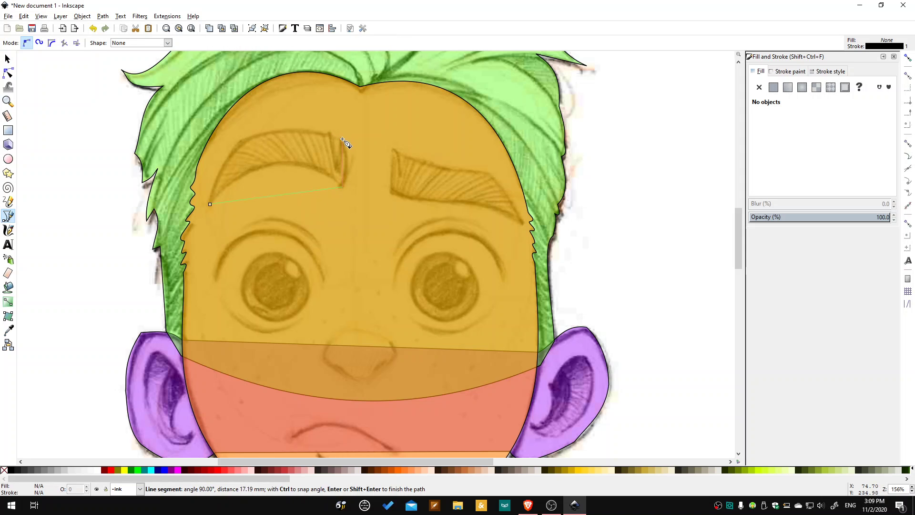
click(337, 169)
click(330, 133)
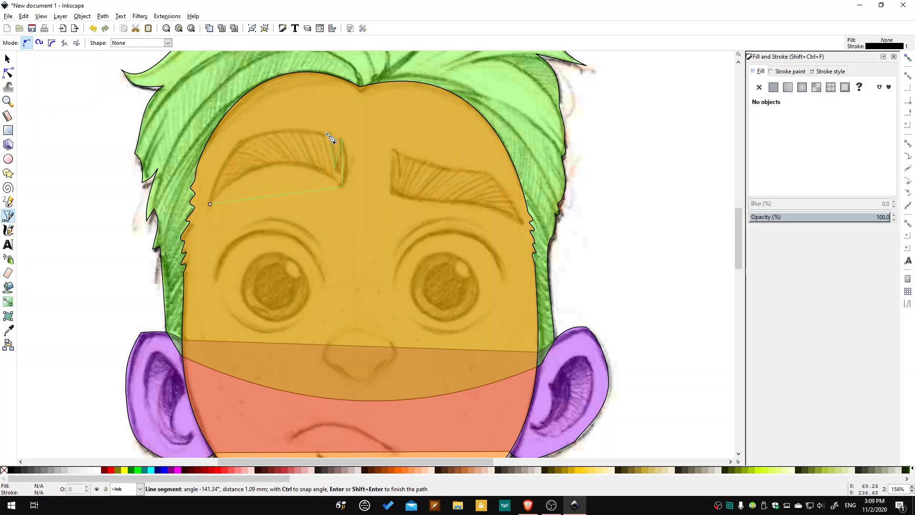
click(239, 141)
click(210, 204)
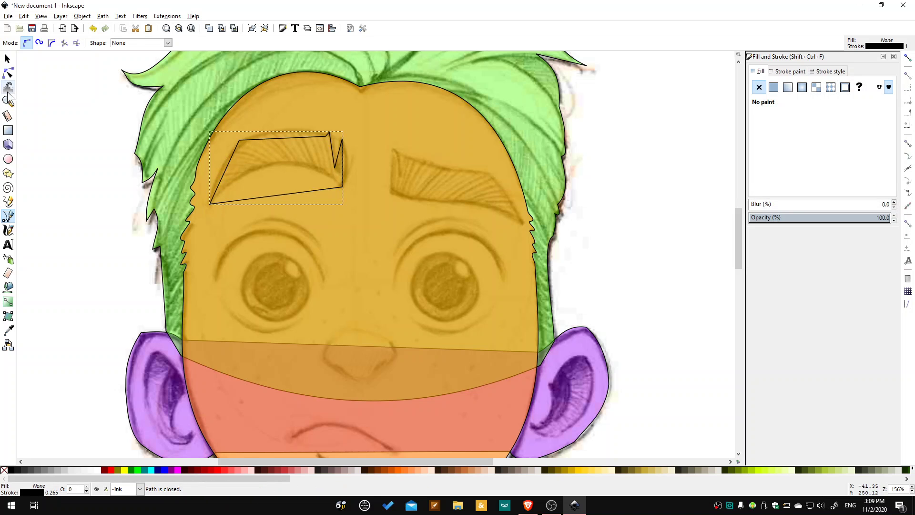
- Bend the left eyebrow path's segments into curves that follow the sketched brow and its hooked inner end
click(8, 72)
drag(286, 196, 211, 187)
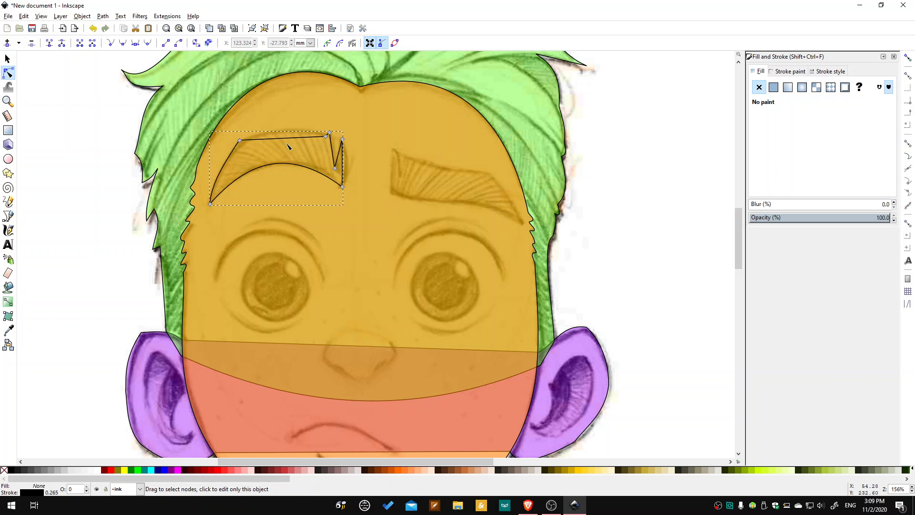
drag(299, 139, 249, 137)
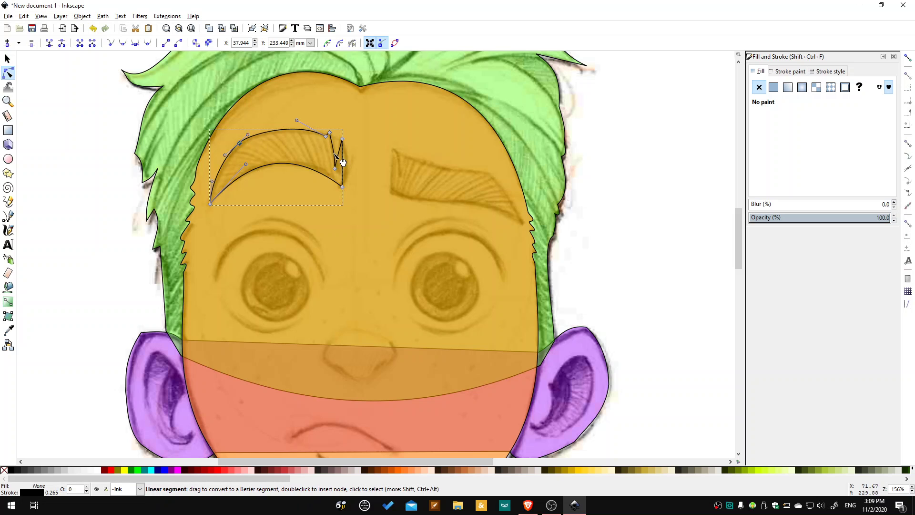
mouse_move(344, 157)
mouse_down()
mouse_move(352, 167)
mouse_move(343, 160)
mouse_up()
drag(329, 180, 333, 183)
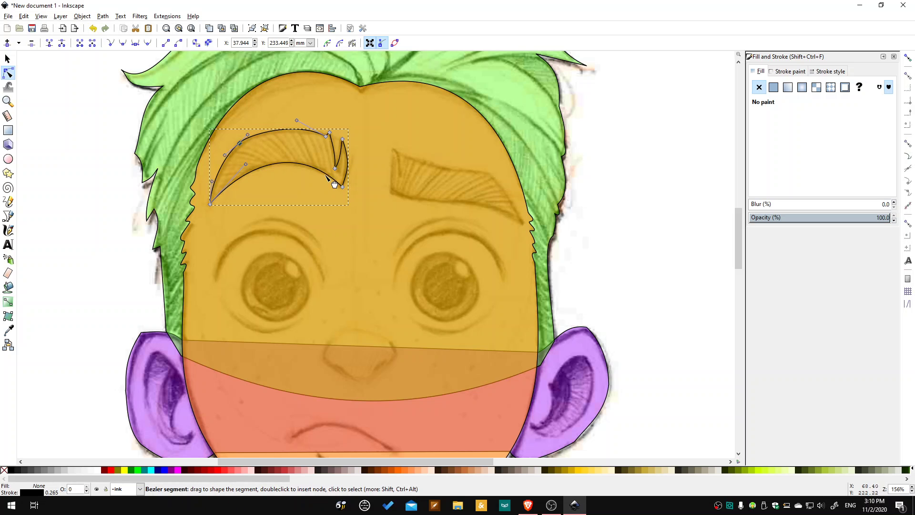
- Fill the left eyebrow with flat black at alpha 124, RGBA 0000007c
click(774, 88)
drag(828, 149, 806, 125)
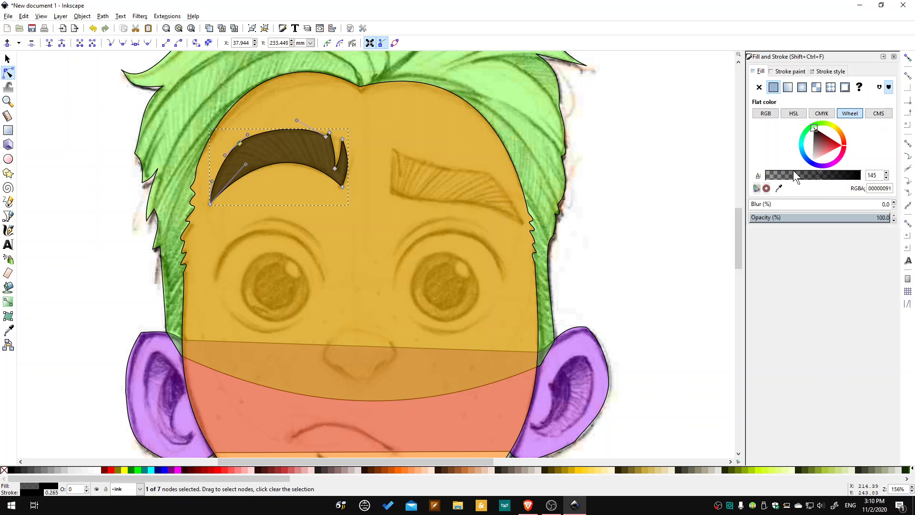
click(812, 176)
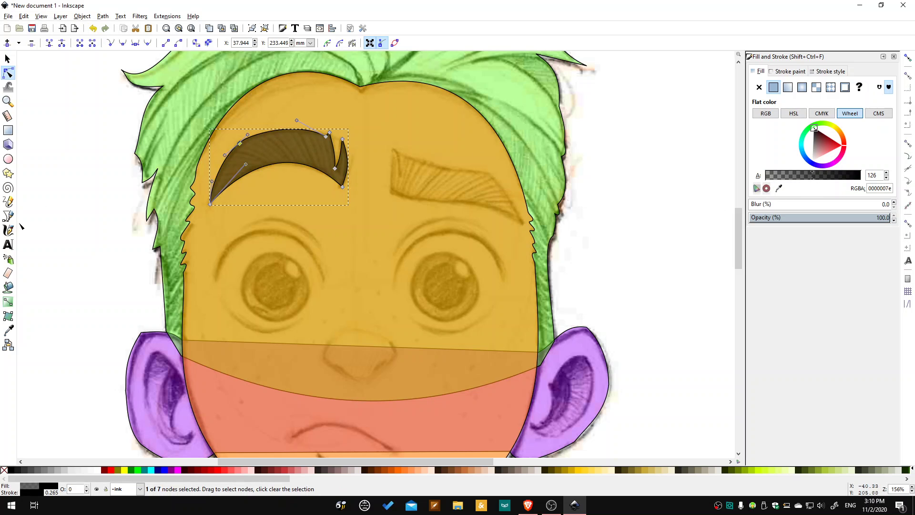
- Trace the eyebrow on the right side of the face as a closed four-corner path of straight segments
click(7, 218)
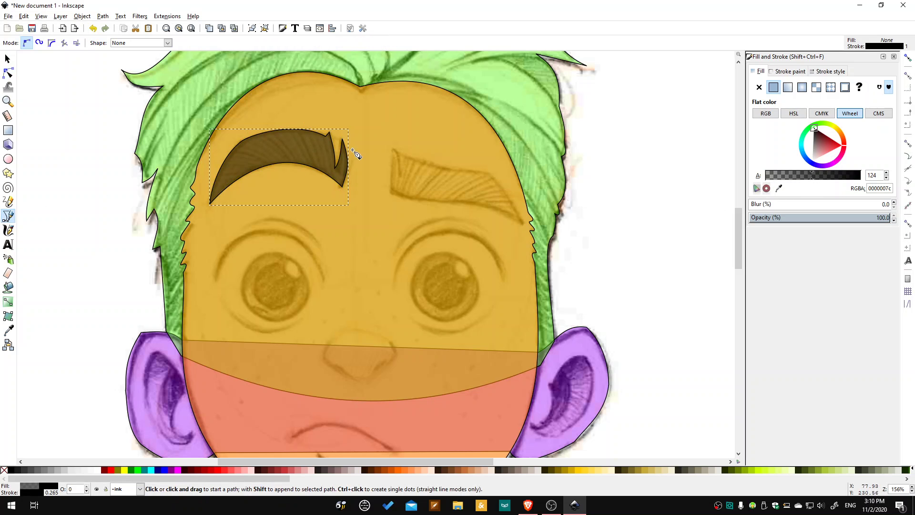
click(391, 149)
click(390, 193)
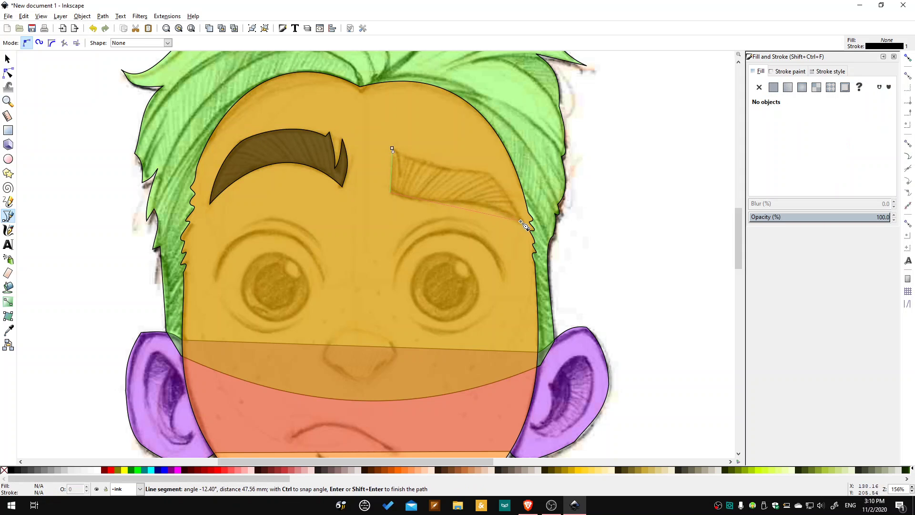
click(521, 222)
click(491, 174)
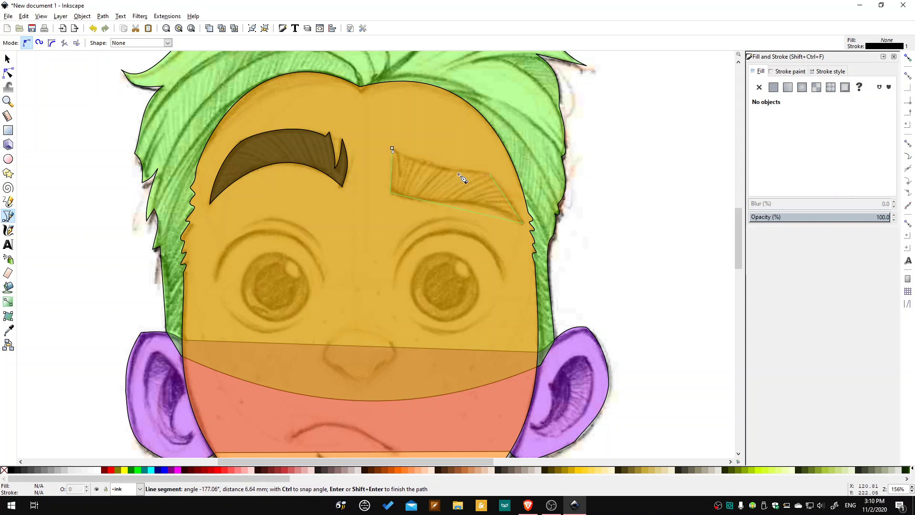
click(392, 149)
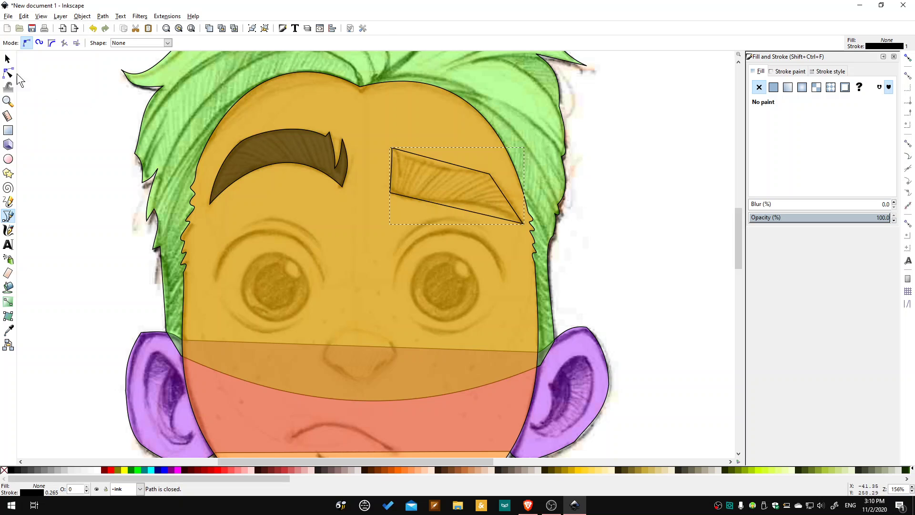
- Bend all four segments of the right eyebrow path to follow the sketched brow's curves
click(9, 73)
drag(446, 163, 430, 165)
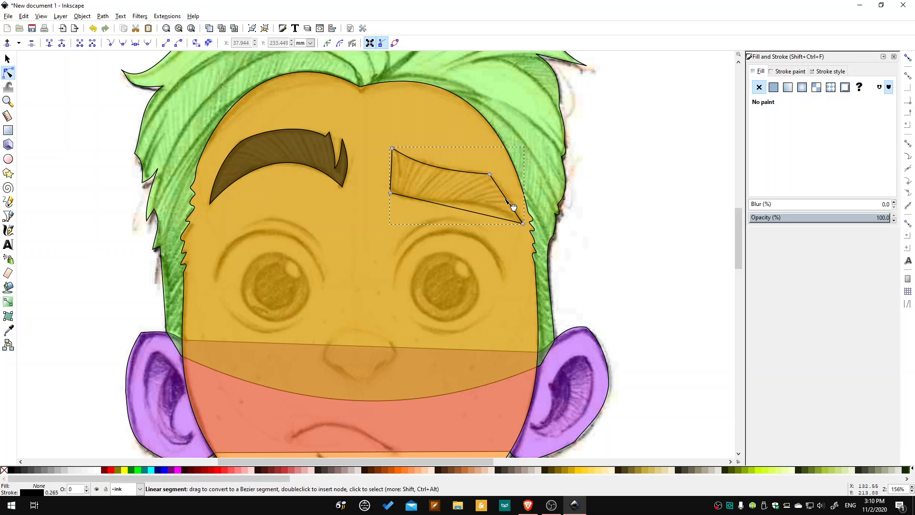
mouse_move(511, 206)
mouse_down()
mouse_move(506, 226)
mouse_move(499, 210)
mouse_up()
drag(431, 197, 483, 204)
mouse_move(390, 177)
mouse_down()
mouse_move(395, 167)
mouse_move(392, 191)
mouse_up()
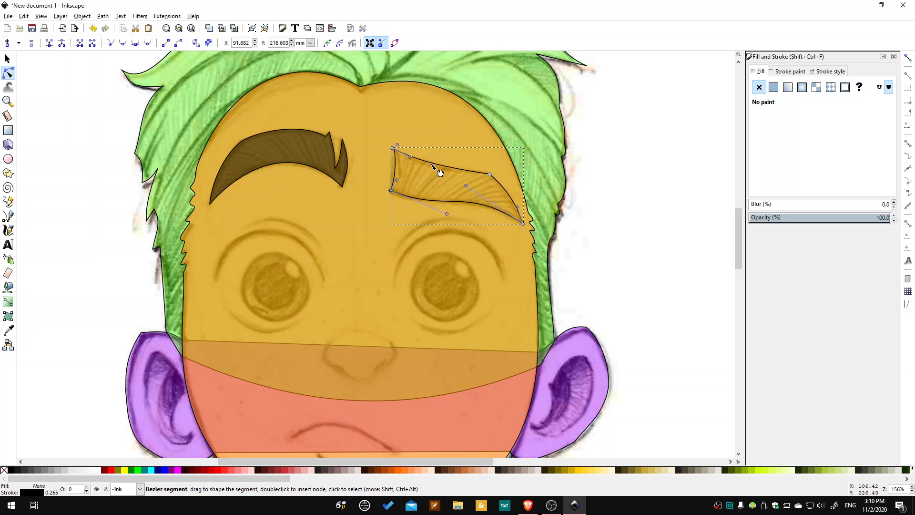
- Fill the right eyebrow with flat semi-transparent black, RGBA 0000007c, and deselect it
click(774, 87)
click(680, 139)
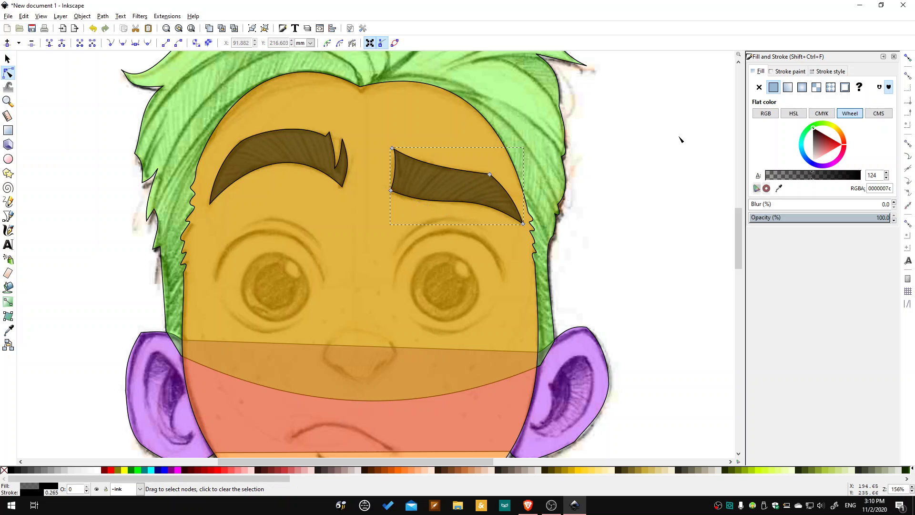
click(684, 169)
- Draw a closed triangular path over the left eye, with corners at both eye corners and the lower lid's lowest point
scroll(680, 204, down, 4)
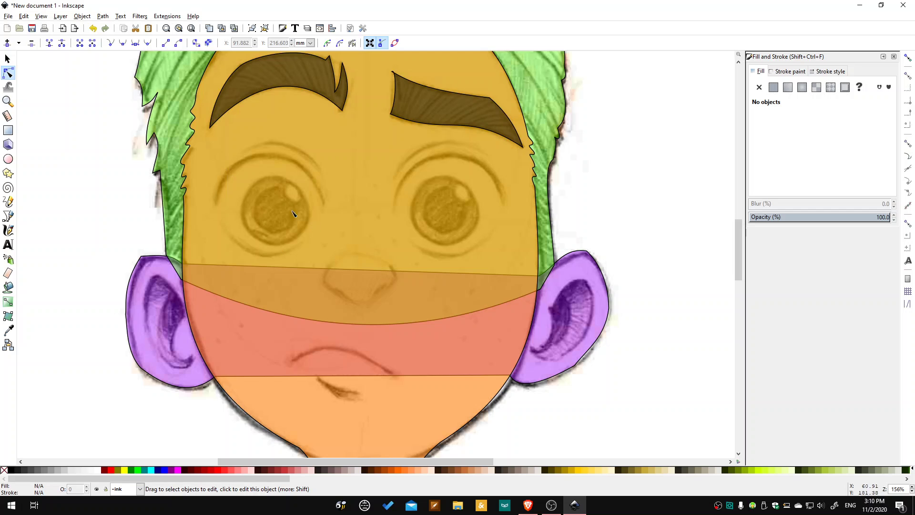
click(8, 216)
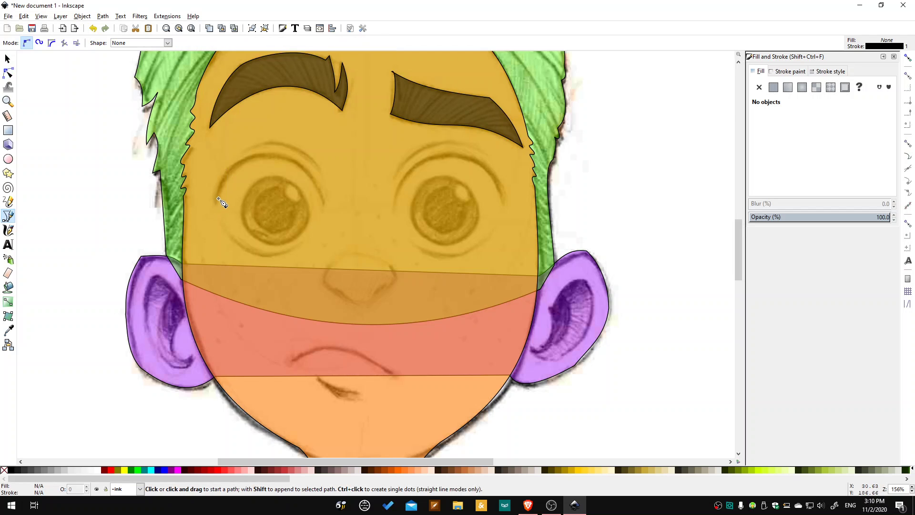
click(217, 201)
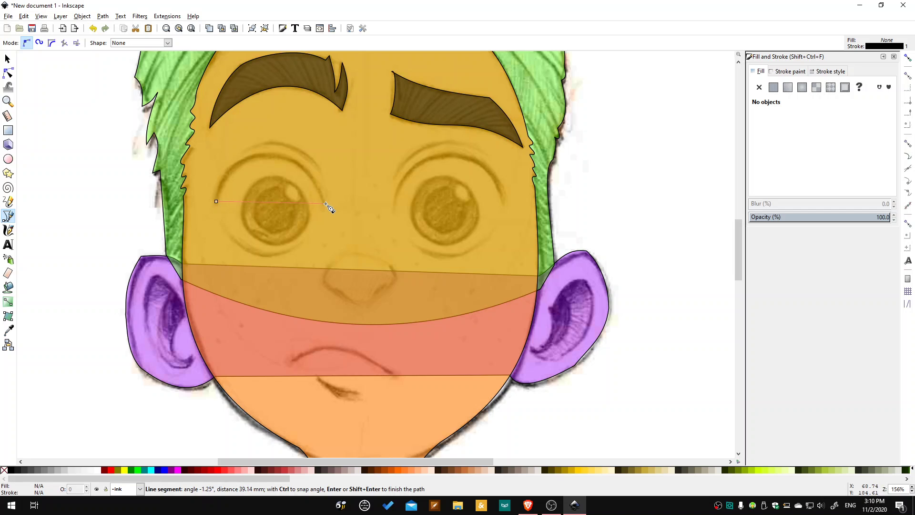
click(326, 203)
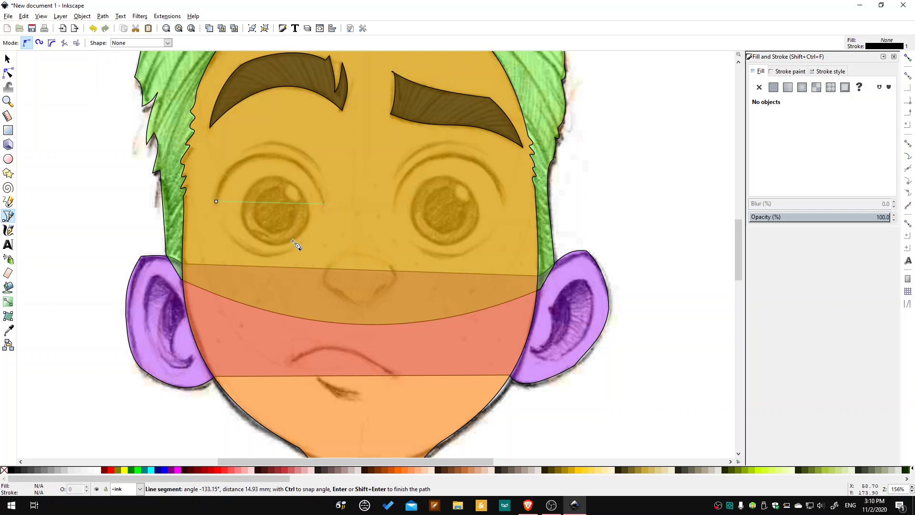
click(268, 255)
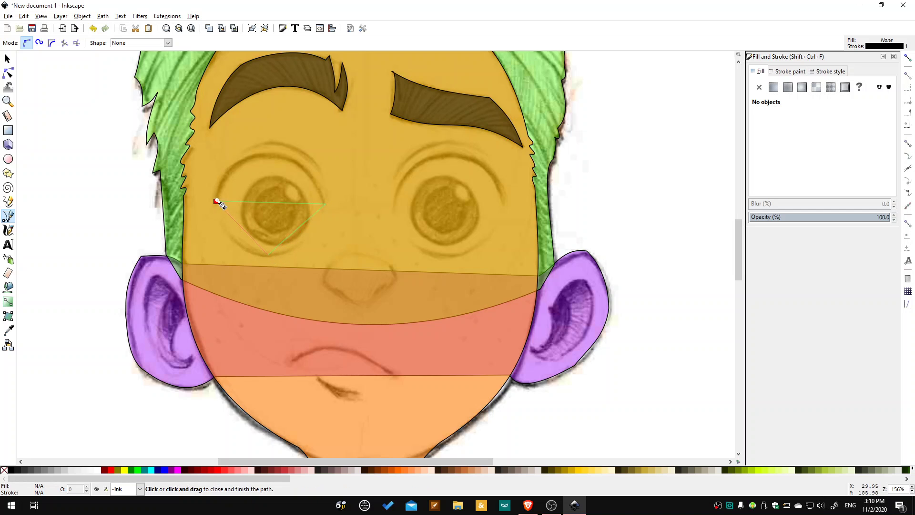
click(217, 202)
- Bend the triangle's three sides outward into a rounded eye outline that follows the sketched upper and lower lids
click(8, 73)
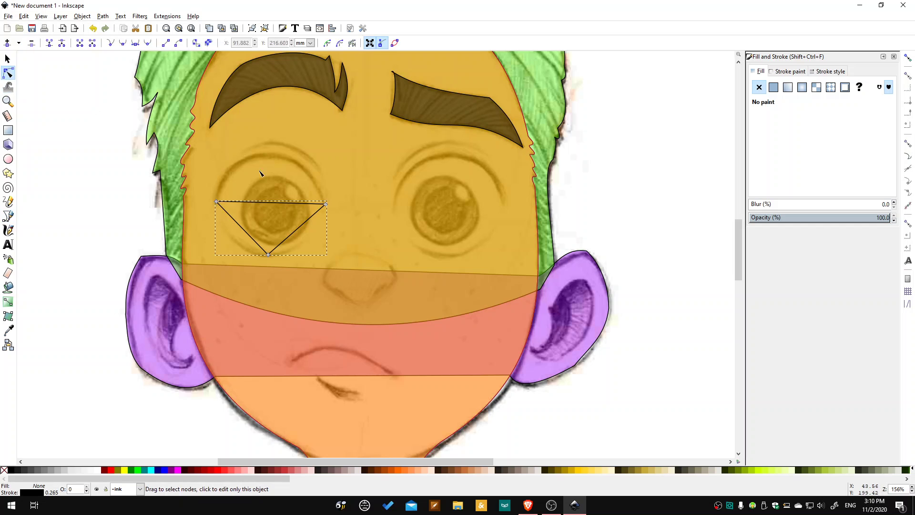
drag(272, 204, 307, 137)
click(326, 204)
drag(235, 145, 223, 144)
drag(261, 246, 235, 255)
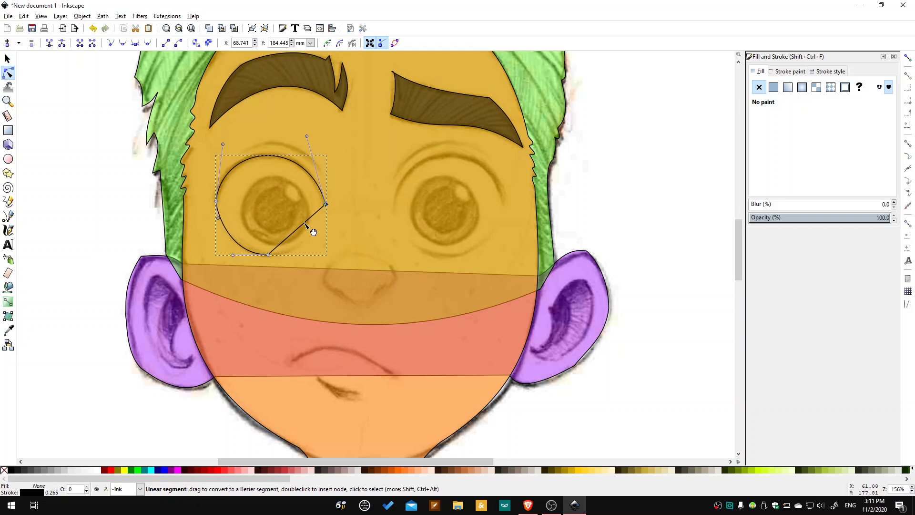
drag(305, 222, 326, 241)
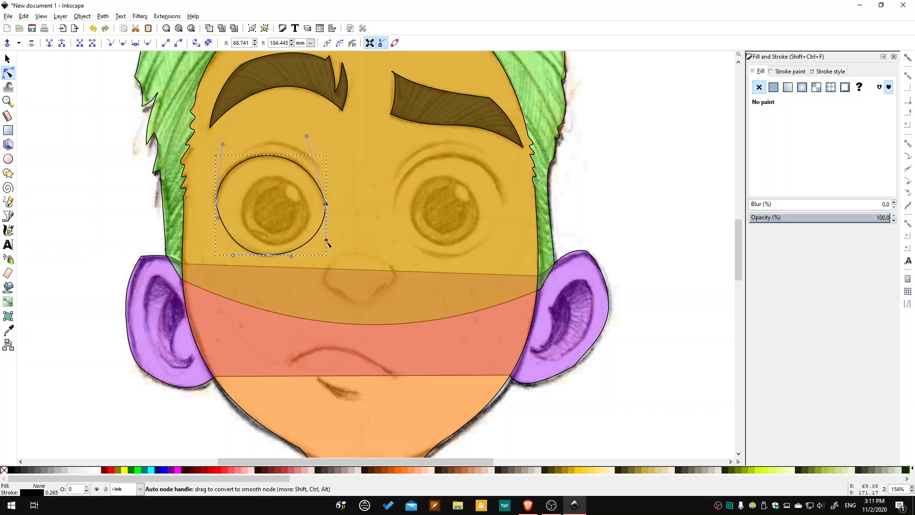
- Select the left eye outline and fill it with flat white at alpha 146, RGBA ffffff92
click(376, 220)
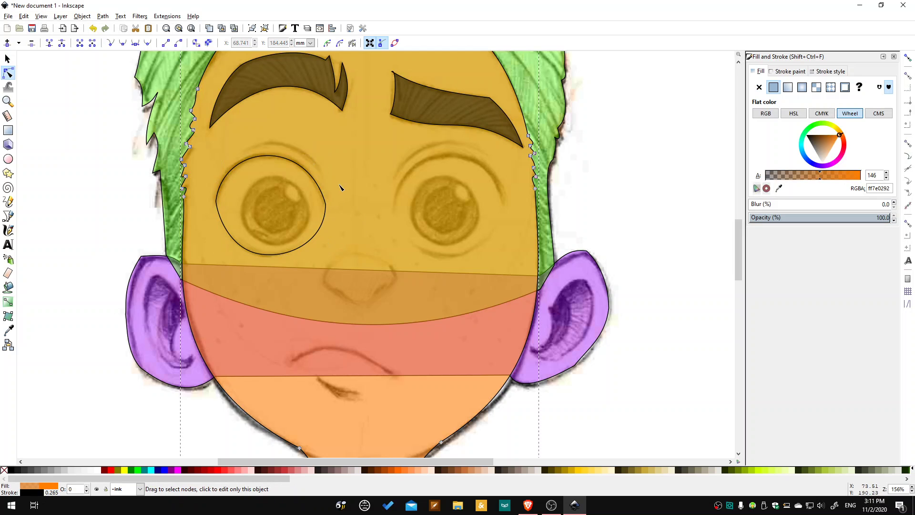
click(286, 160)
click(7, 59)
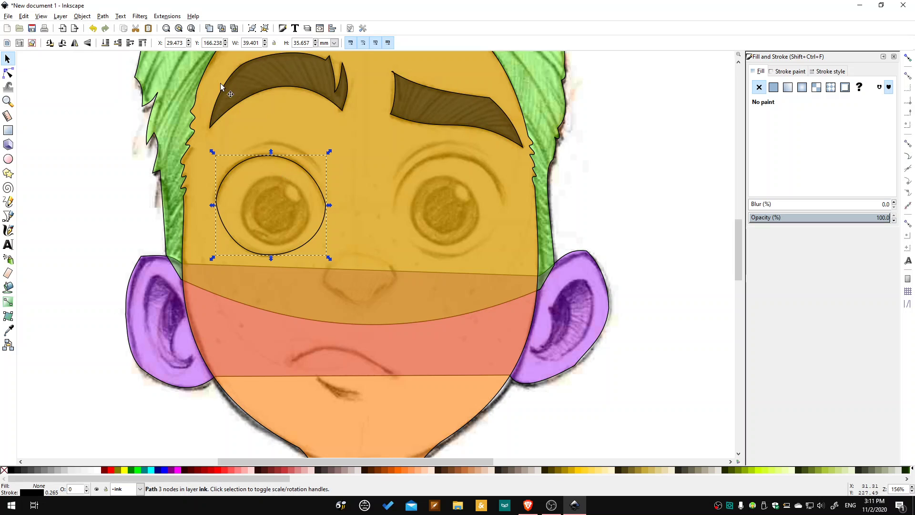
click(774, 89)
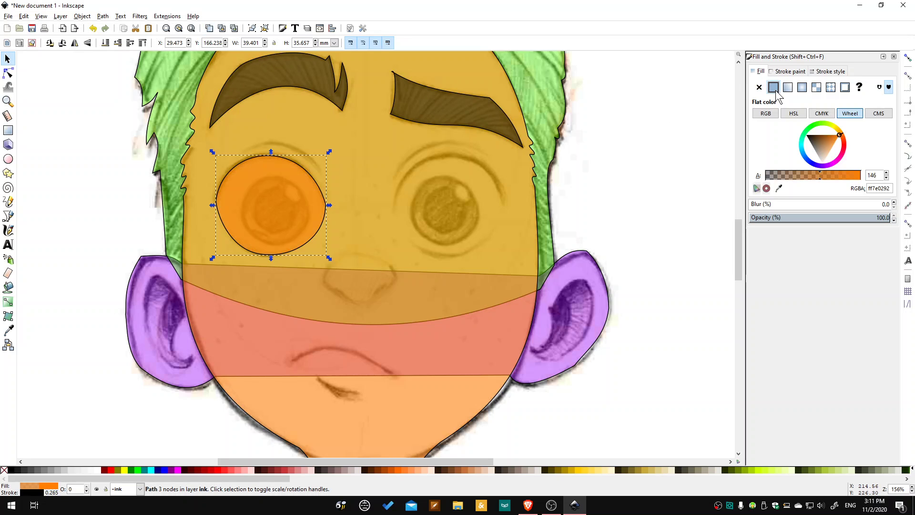
click(823, 163)
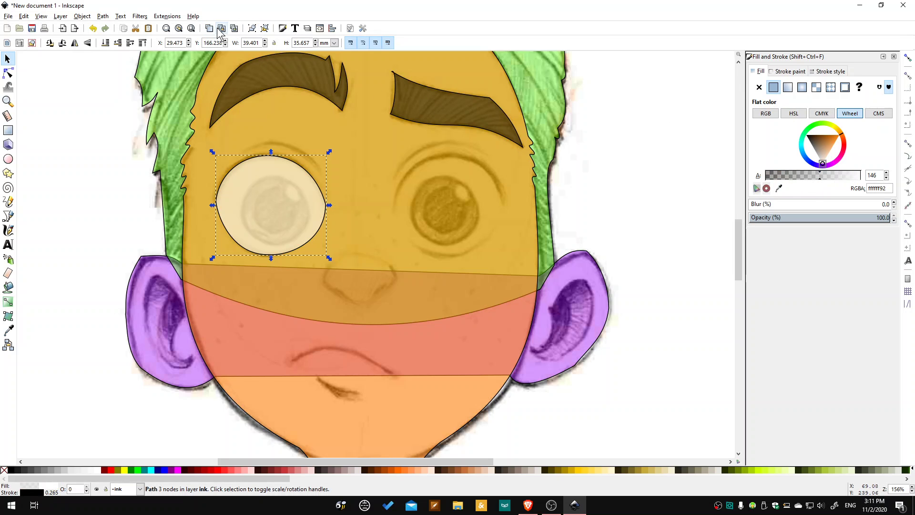
- Duplicate the white eye shape, flip the copy horizontally, place it over the right sketched eye, and deselect it
right_click(269, 185)
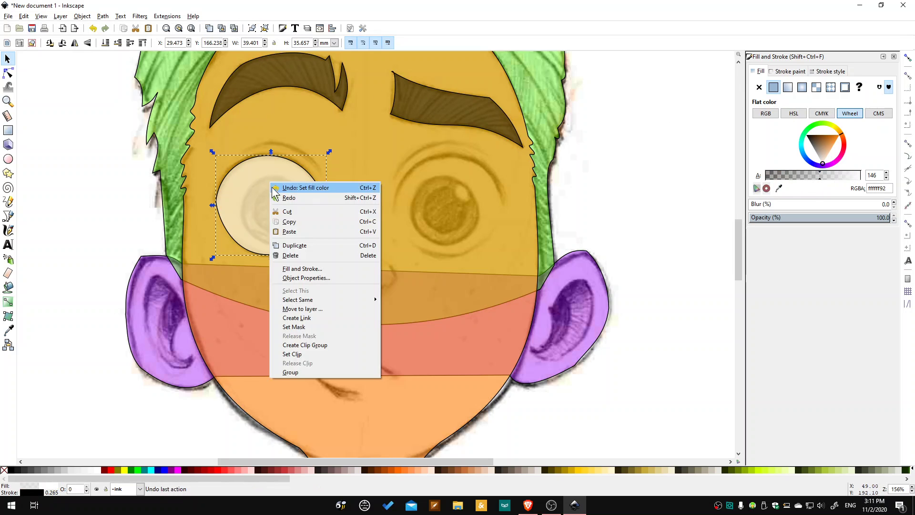
click(299, 248)
drag(274, 204, 429, 211)
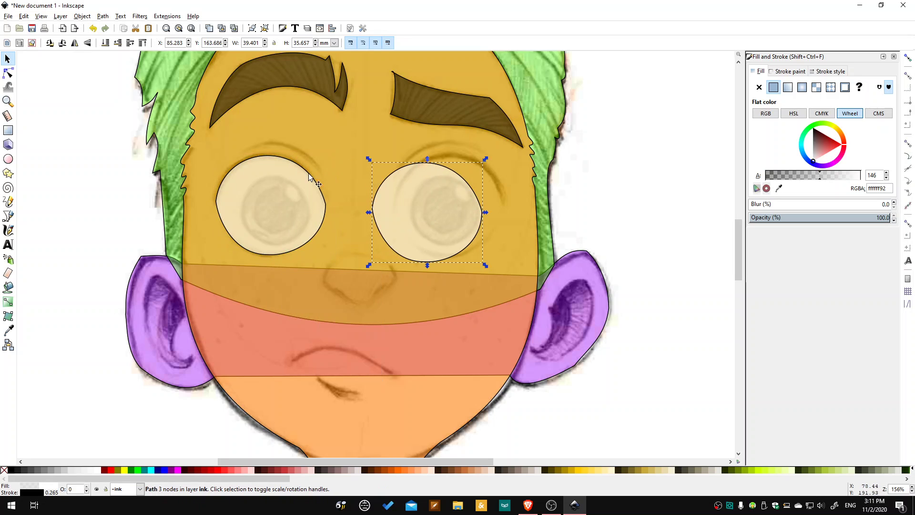
click(74, 43)
drag(441, 211, 430, 209)
click(637, 196)
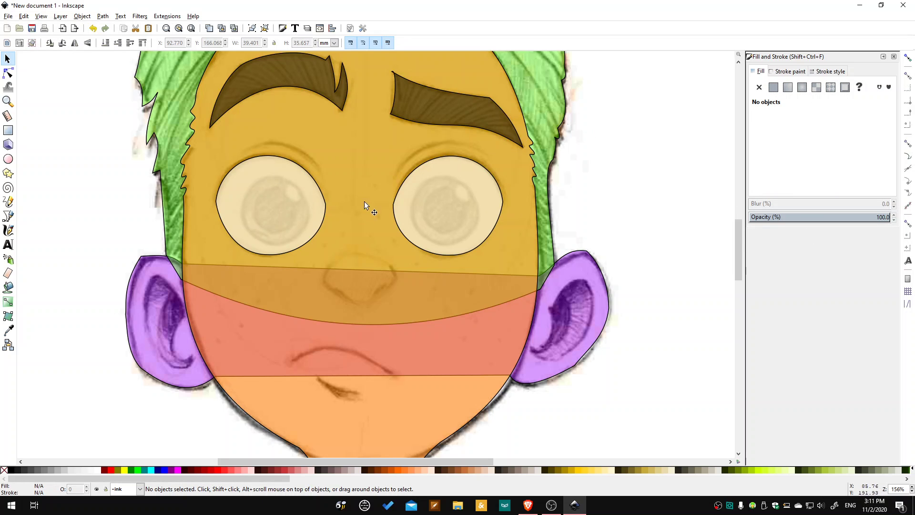
- Draw a circle about 24.7 mm wide over the left eye's sketched iris and fill it with blue at alpha 104, RGBA 0037ff68
click(8, 159)
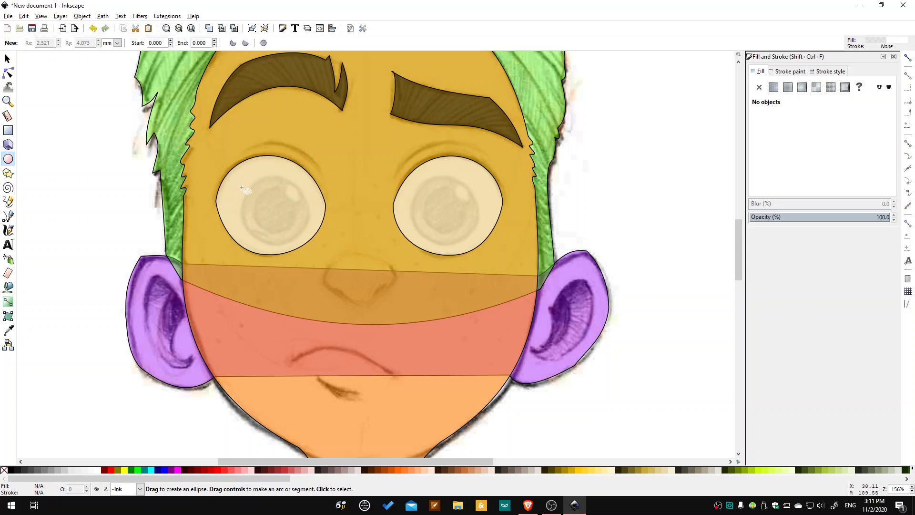
drag(239, 180, 308, 252)
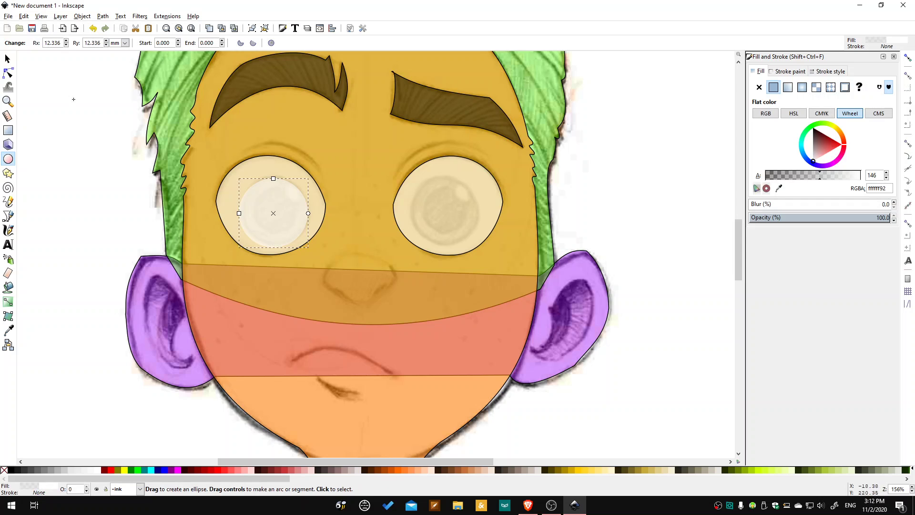
key(s)
drag(269, 227, 272, 219)
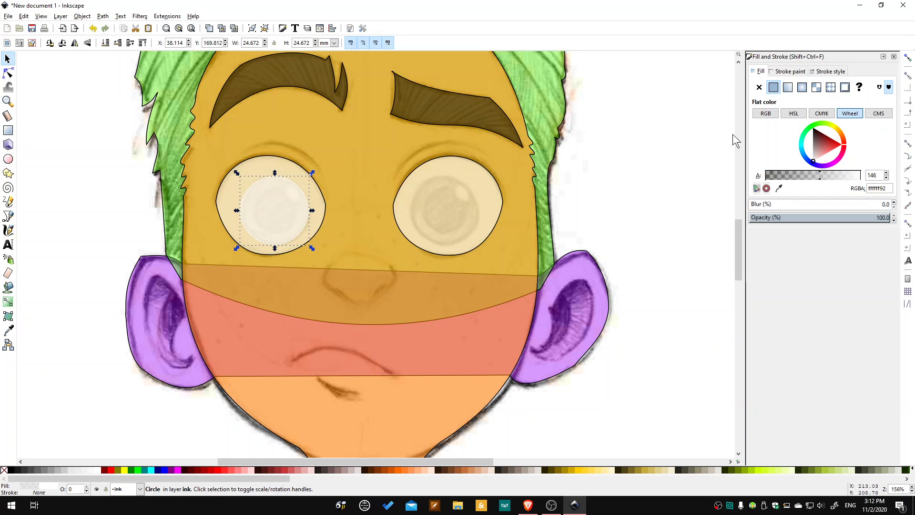
drag(810, 157, 809, 157)
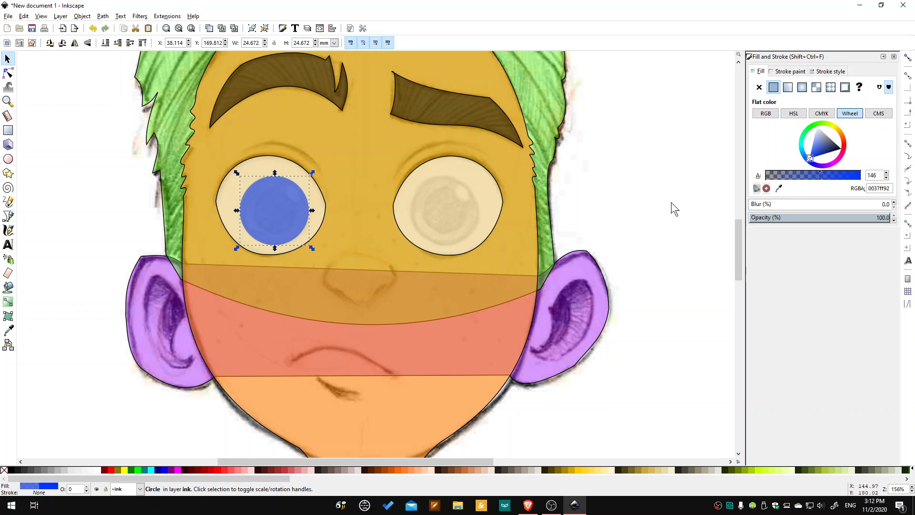
click(804, 175)
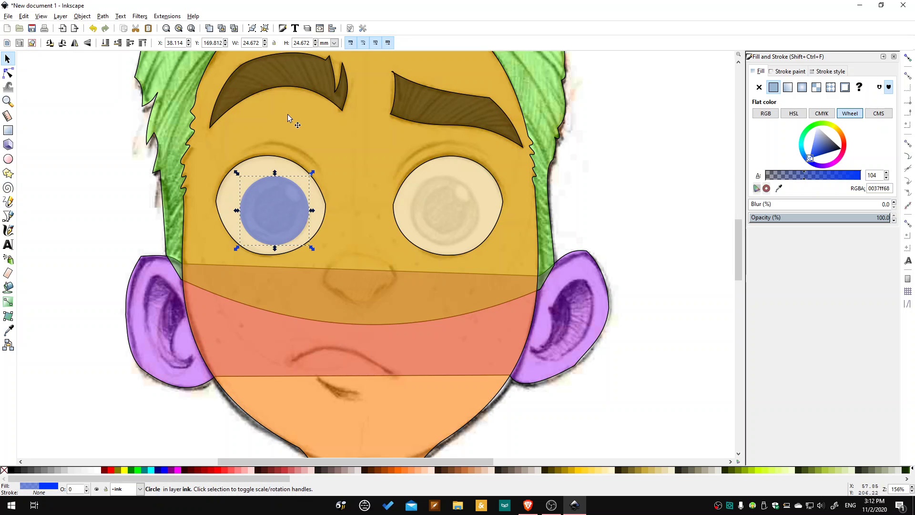
- Duplicate the blue iris, shrink the copy around its centre to about 15.5 mm, and fill it black, RGBA 00000068, as the pupil
click(209, 28)
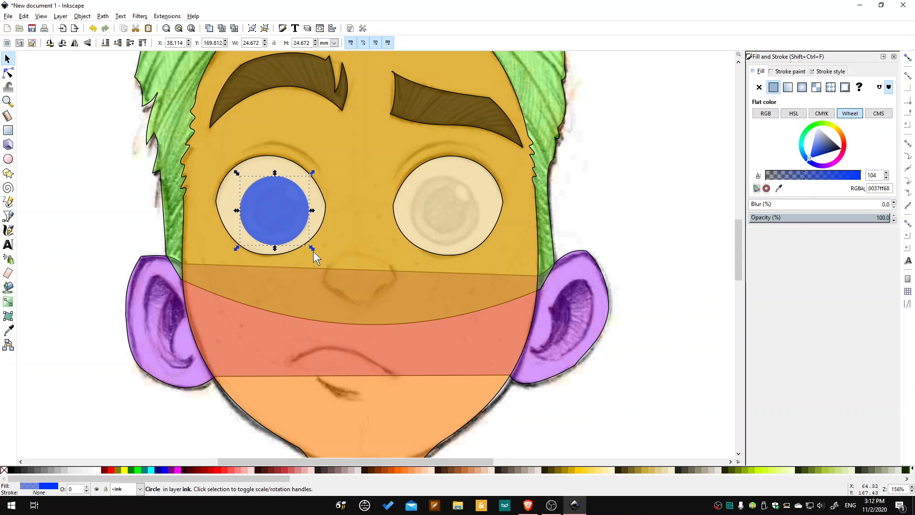
mouse_move(312, 248)
mouse_down()
mouse_move(290, 228)
mouse_move(300, 235)
mouse_up()
drag(834, 159, 869, 142)
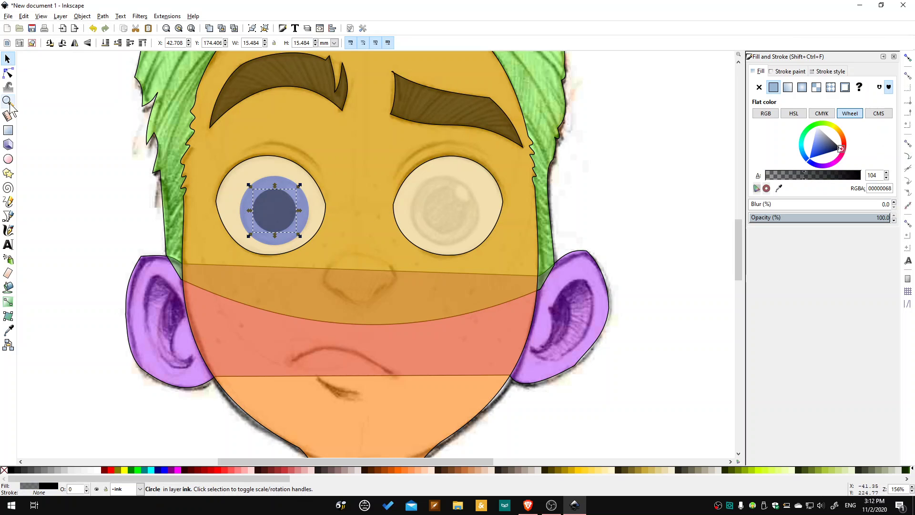
- Draw a small highlight ellipse, about 5.2 by 7 mm, over the iris's upper right, fill it white, RGBA ffffff68, and tilt it
click(8, 159)
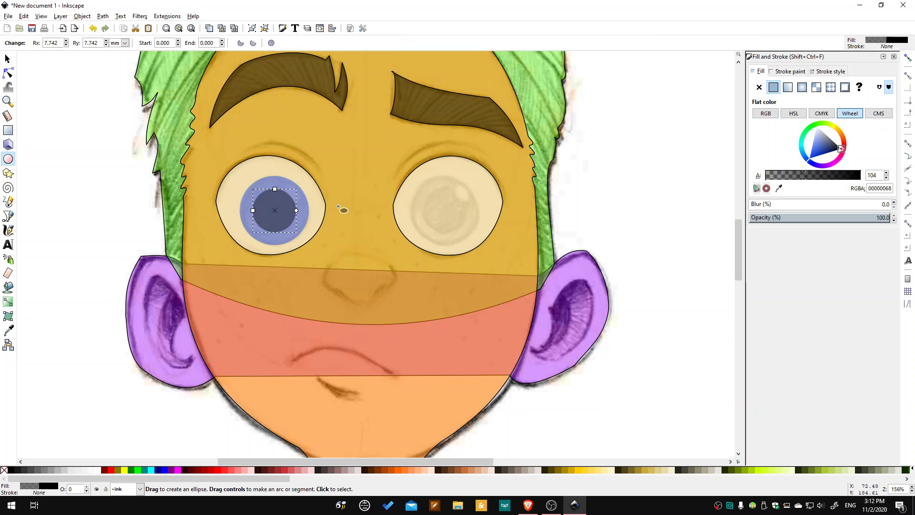
scroll(301, 195, up, 3)
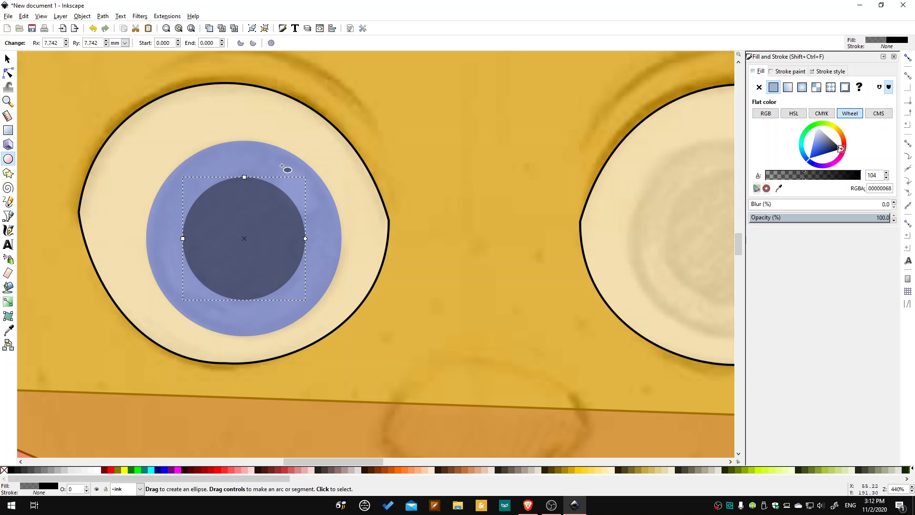
drag(274, 165, 314, 219)
key(s)
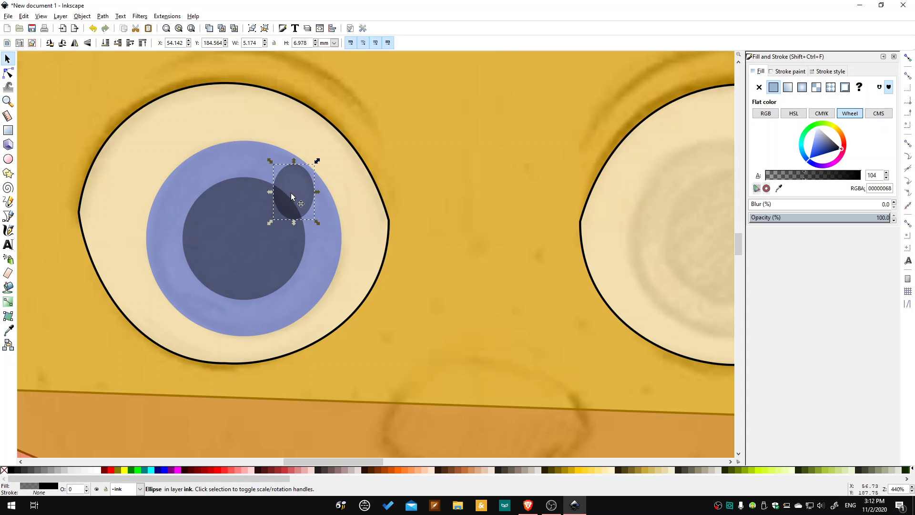
drag(826, 150, 816, 126)
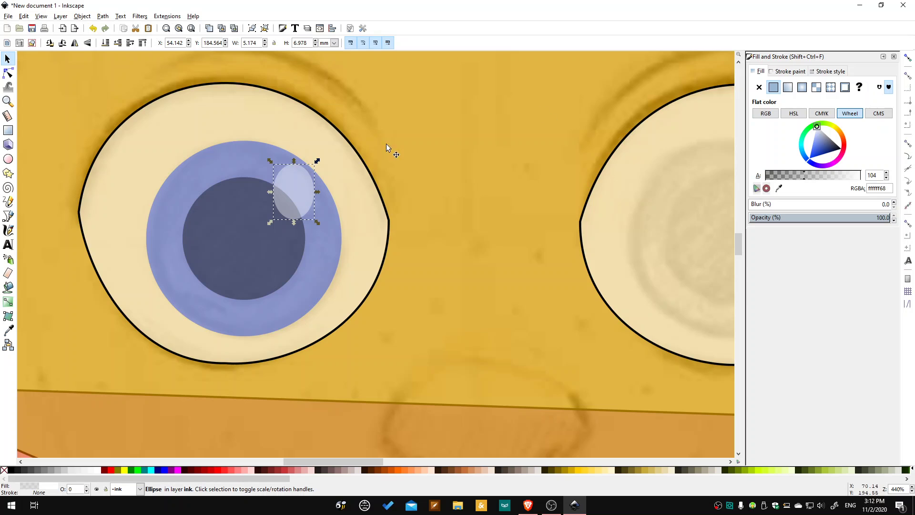
click(294, 185)
drag(318, 223, 313, 199)
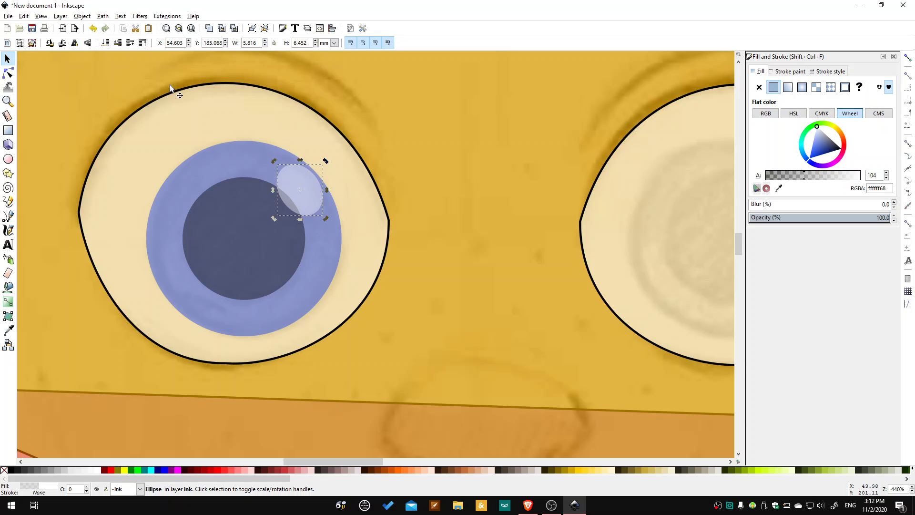
- Duplicate the left iris, pupil and highlight together without the eye white, and position the copy over the right eye's sketched iris
click(178, 29)
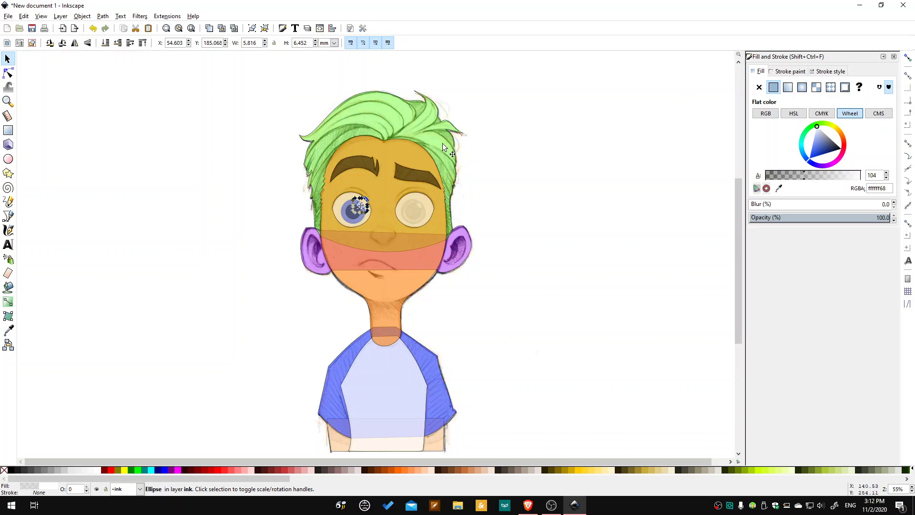
click(213, 179)
scroll(367, 223, up, 2)
mouse_move(183, 128)
mouse_down()
mouse_move(219, 156)
mouse_move(402, 236)
mouse_move(393, 241)
mouse_up()
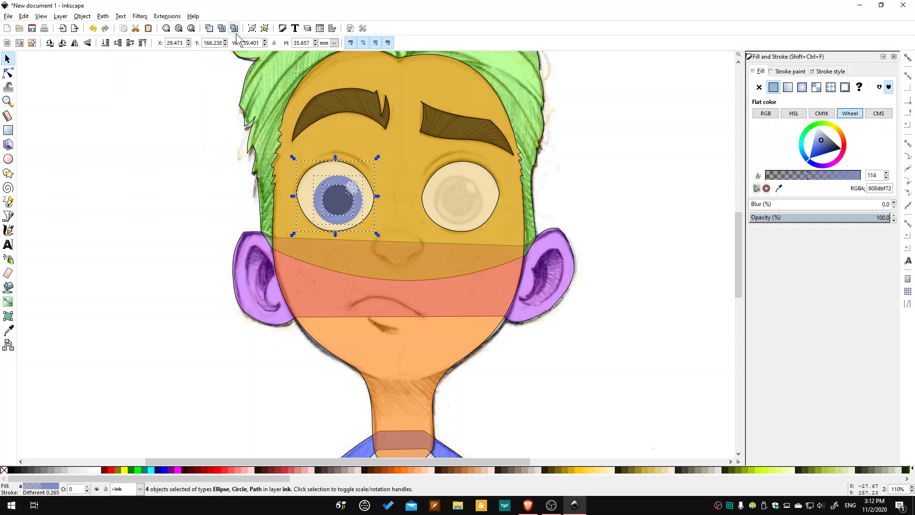
click(221, 184)
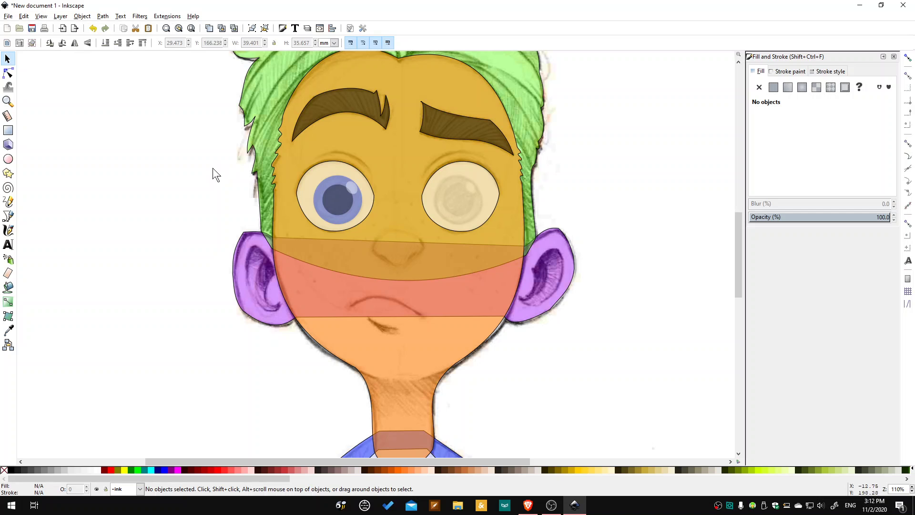
drag(211, 163, 376, 230)
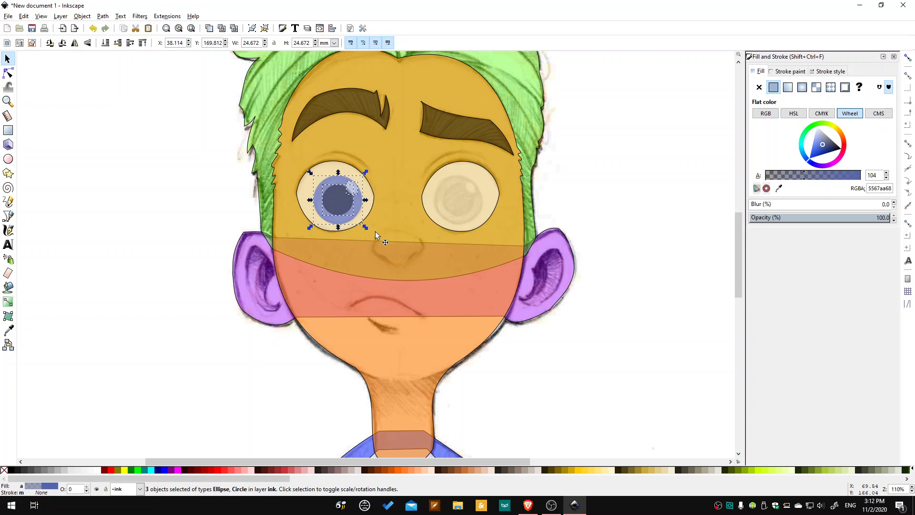
click(208, 29)
drag(320, 221, 454, 209)
key(Escape)
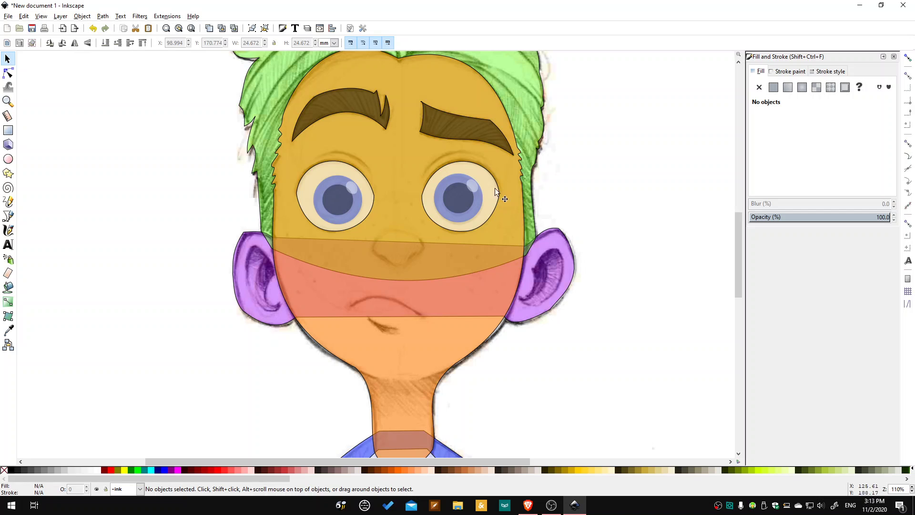
mouse_move(594, 171)
mouse_down()
mouse_move(430, 229)
mouse_move(454, 219)
mouse_up()
click(679, 210)
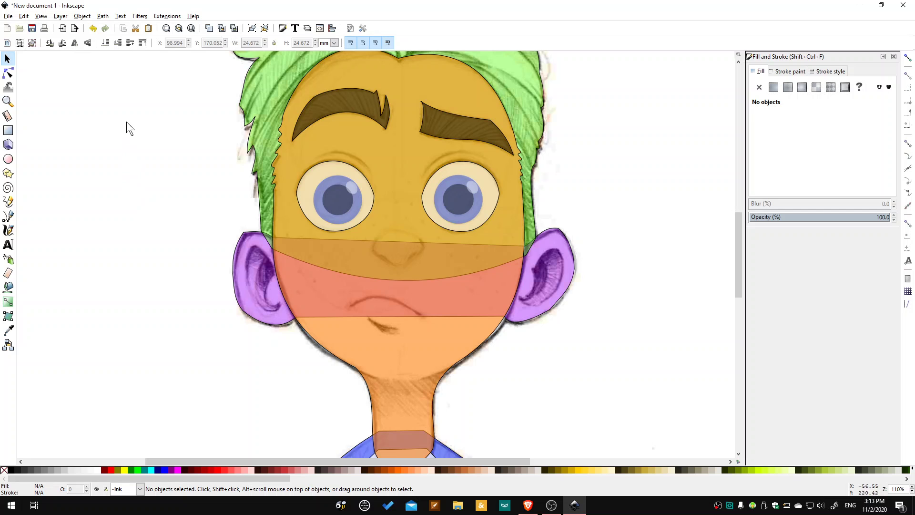
- Examine the traced shapes from the hair down to the shirt against the sketch
scroll(181, 186, up, 5)
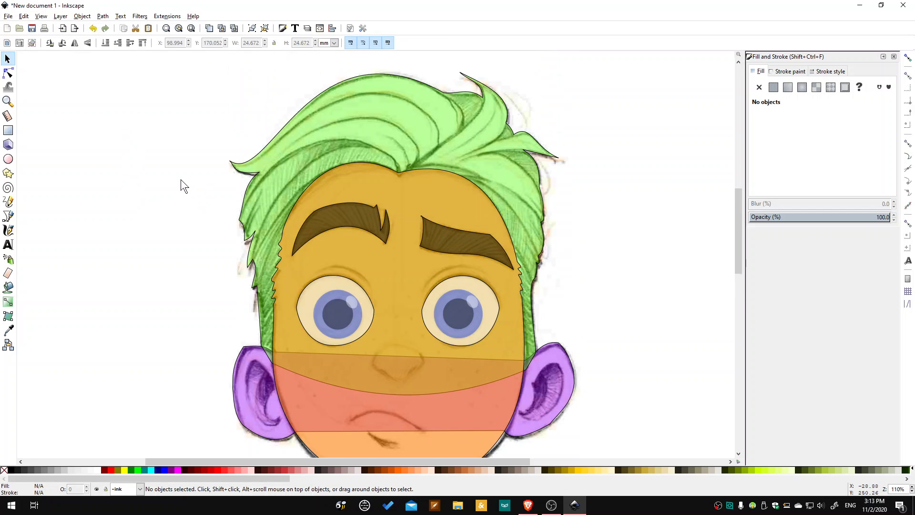
scroll(186, 181, down, 7)
scroll(191, 184, down, 10)
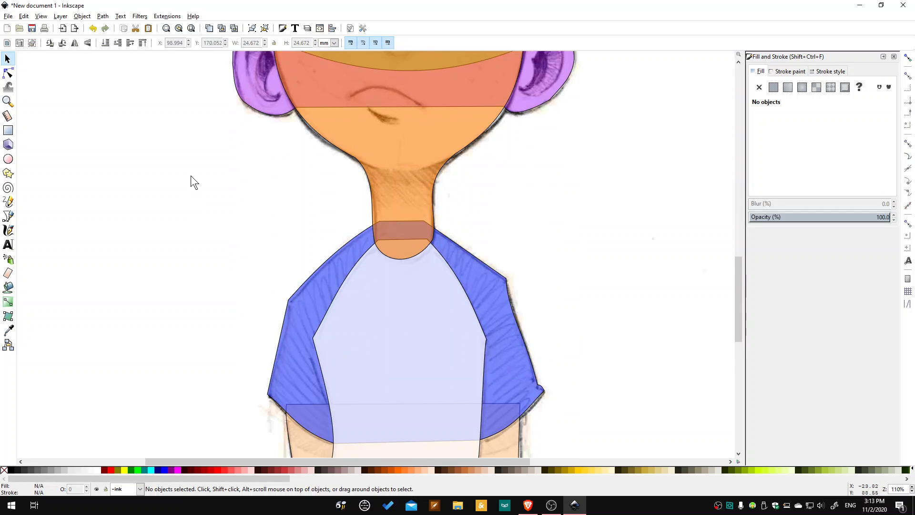
scroll(185, 174, up, 3)
scroll(186, 184, up, 8)
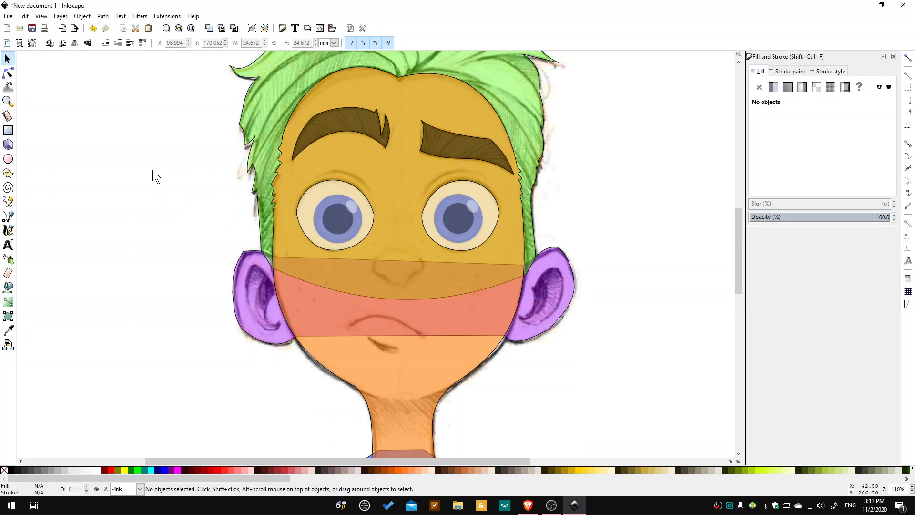
scroll(155, 179, up, 2)
scroll(156, 180, up, 2)
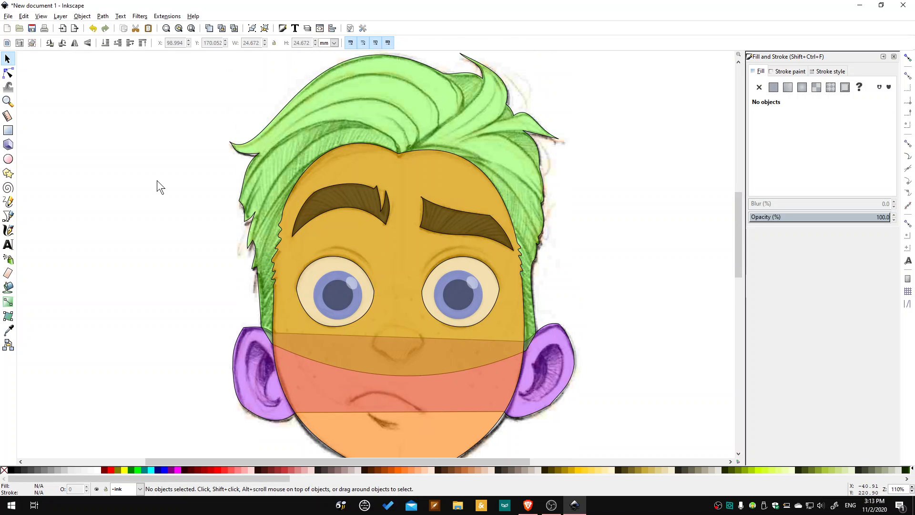
click(179, 29)
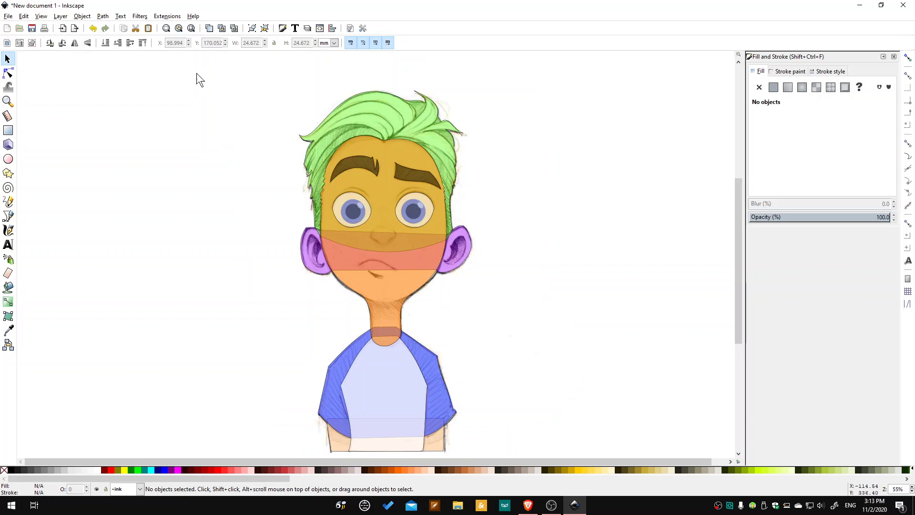
- Select all traced shapes, move them together to the right of the pencil sketch, and deselect them
mouse_move(184, 75)
mouse_down()
mouse_move(267, 142)
mouse_move(499, 380)
mouse_move(539, 456)
mouse_up()
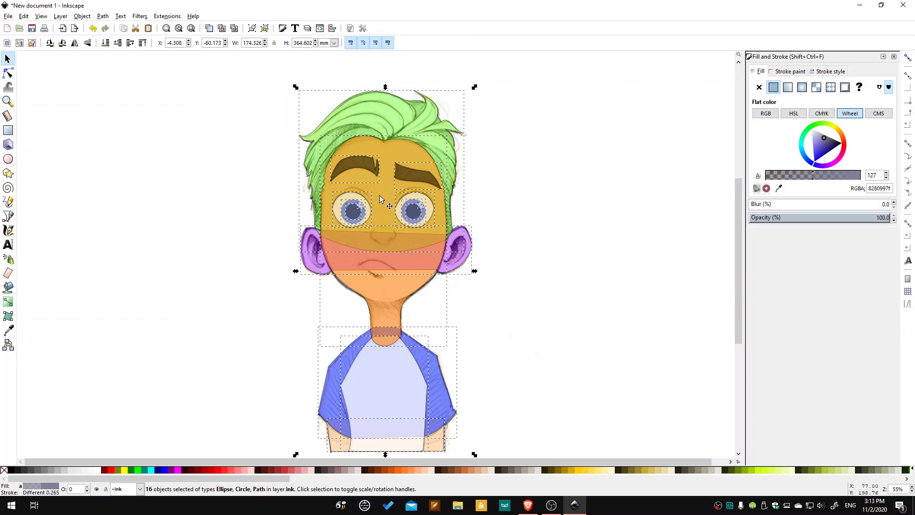
drag(382, 199, 588, 206)
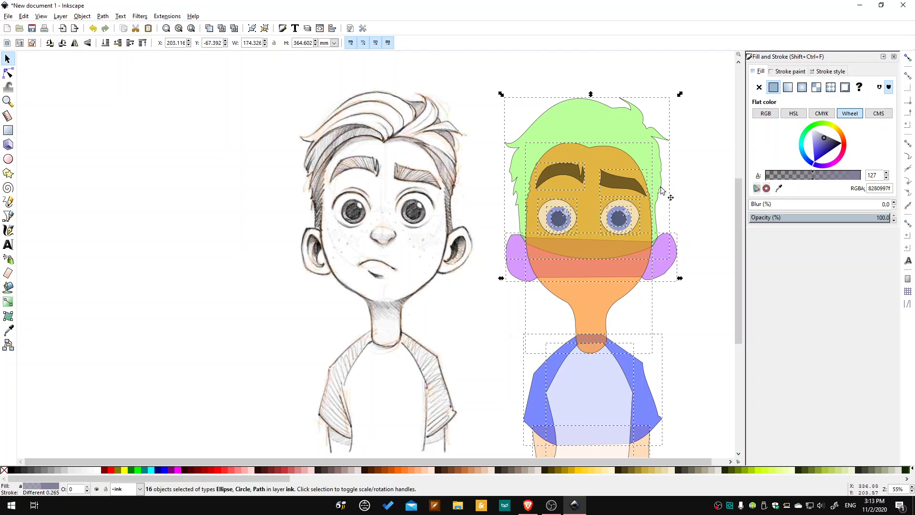
click(706, 179)
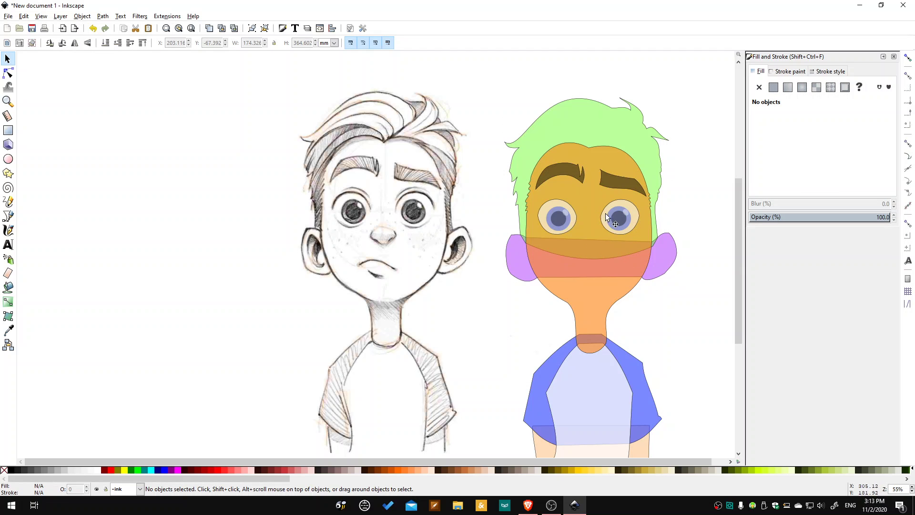
- Make the white shapes of both eyes fully opaque with alpha 255, and deselect
click(551, 203)
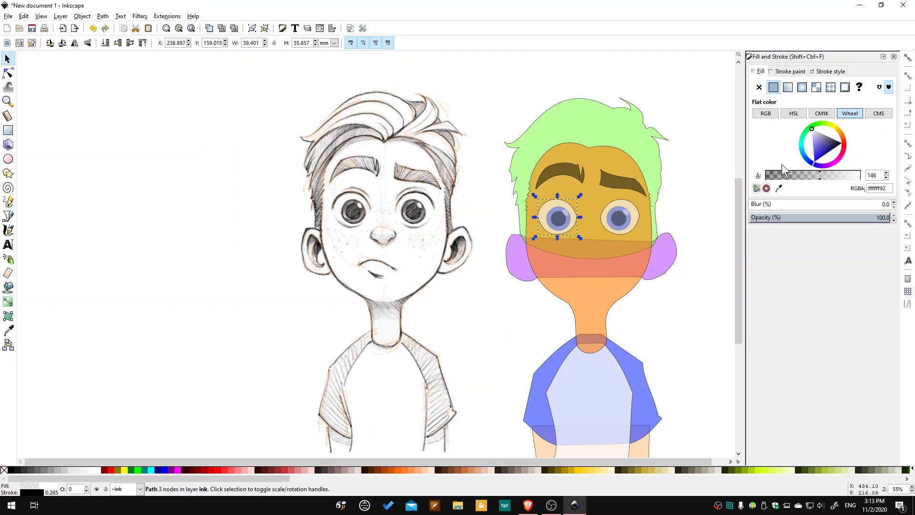
drag(825, 174, 879, 174)
click(631, 202)
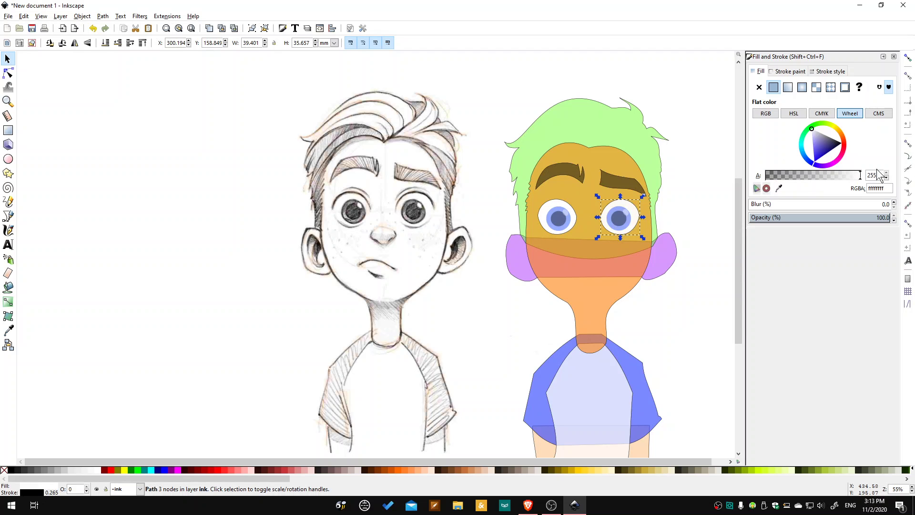
click(706, 202)
- Make the right iris fully opaque and fill it with a lighter blue, RGBA 7291ffff
click(616, 206)
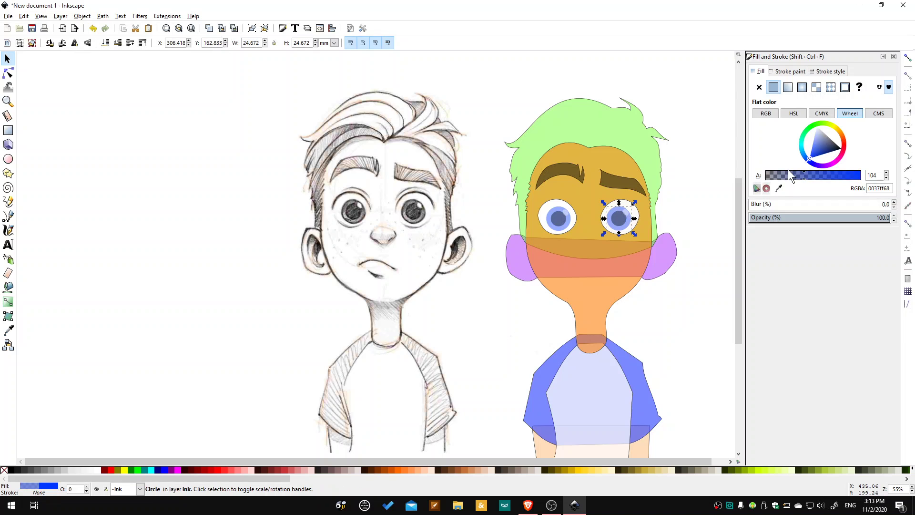
drag(788, 175, 864, 175)
click(812, 145)
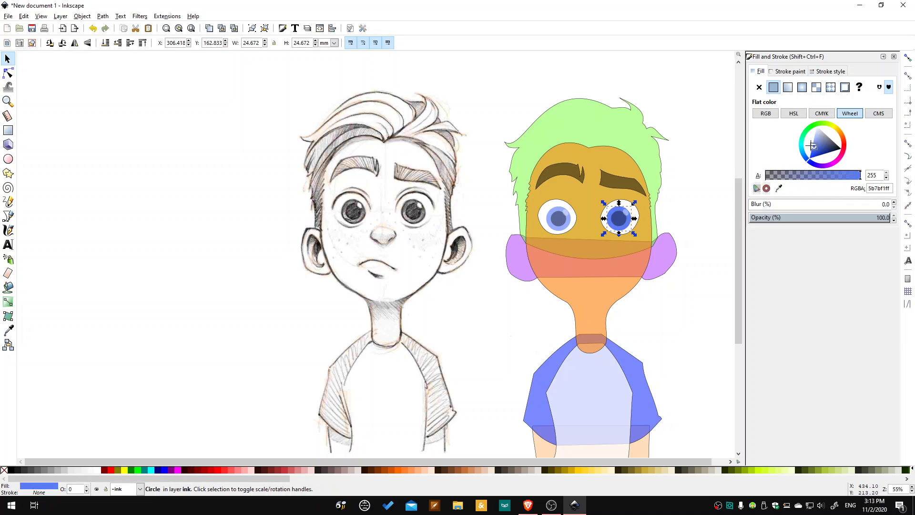
drag(812, 145, 813, 143)
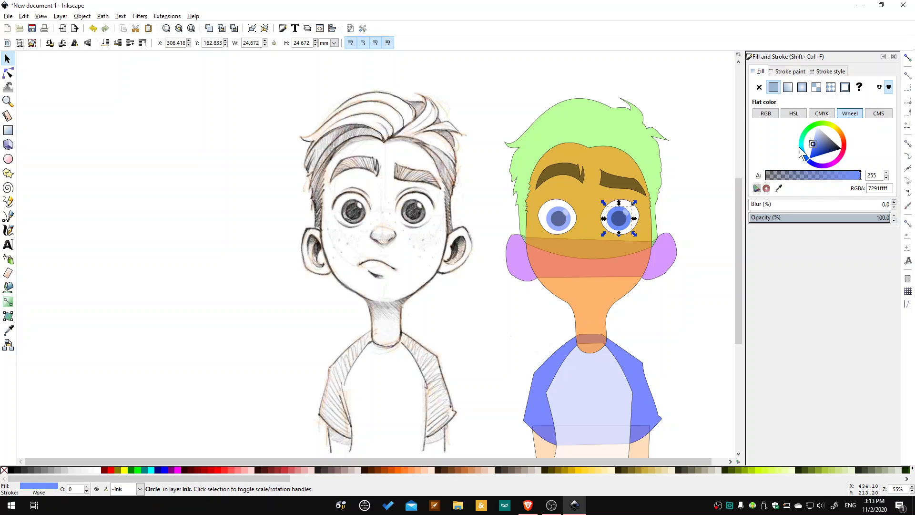
- Make the left iris fully opaque and match its fill to the right iris's lighter blue with the colour picker
click(553, 210)
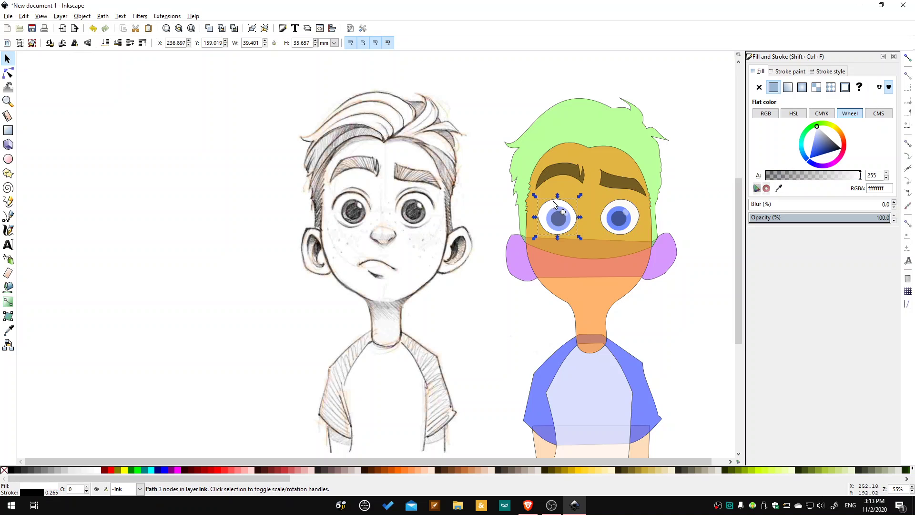
click(555, 215)
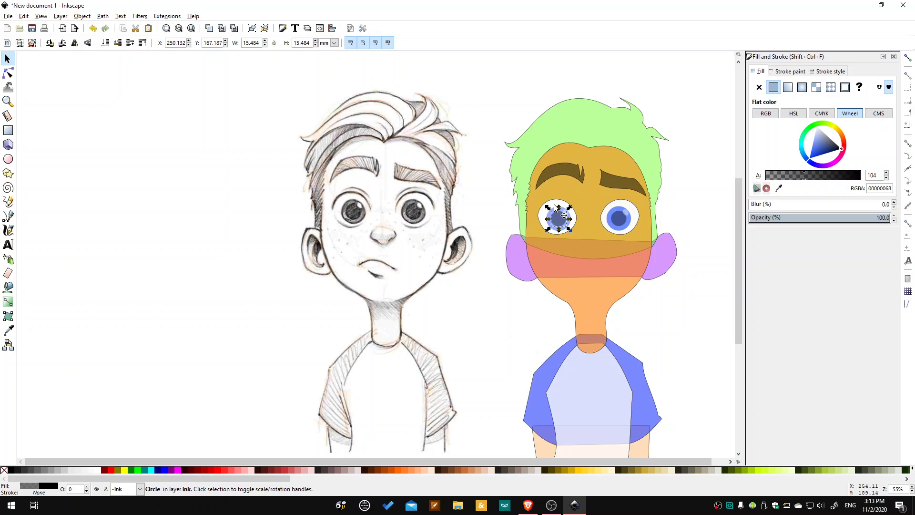
click(565, 225)
drag(809, 173, 863, 175)
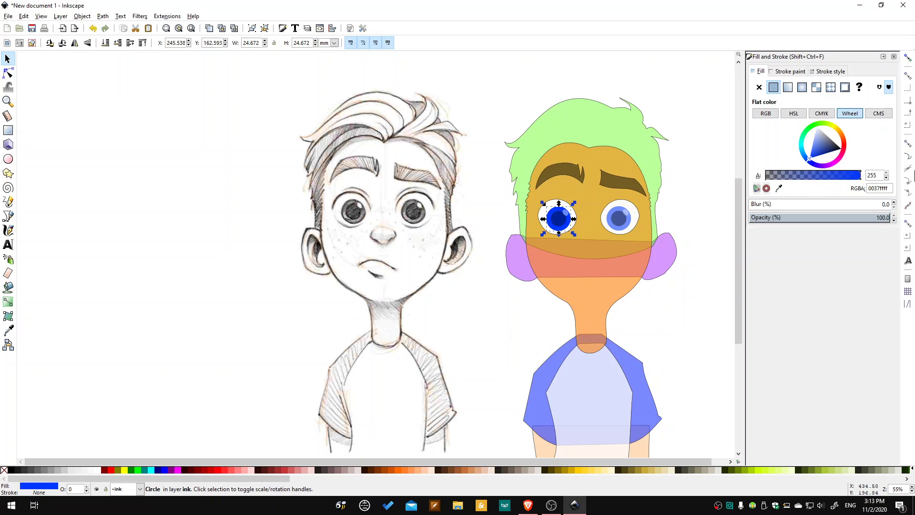
click(779, 188)
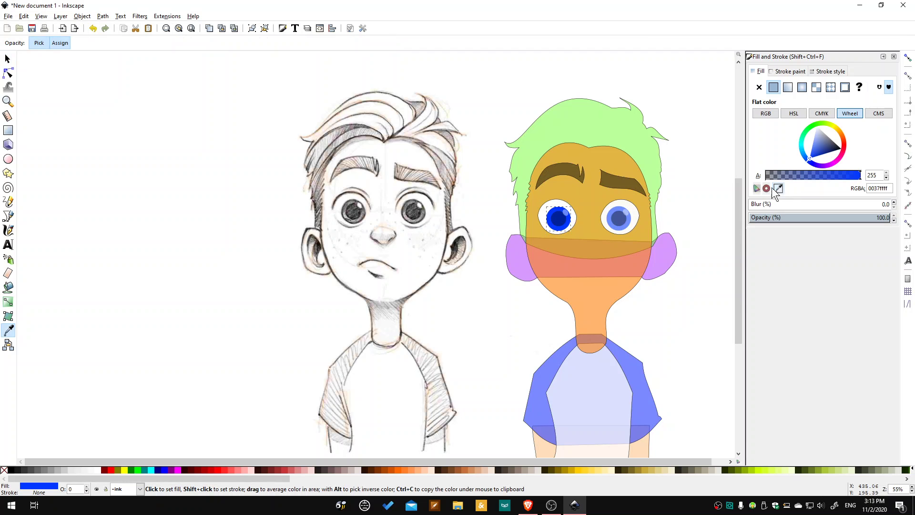
click(621, 212)
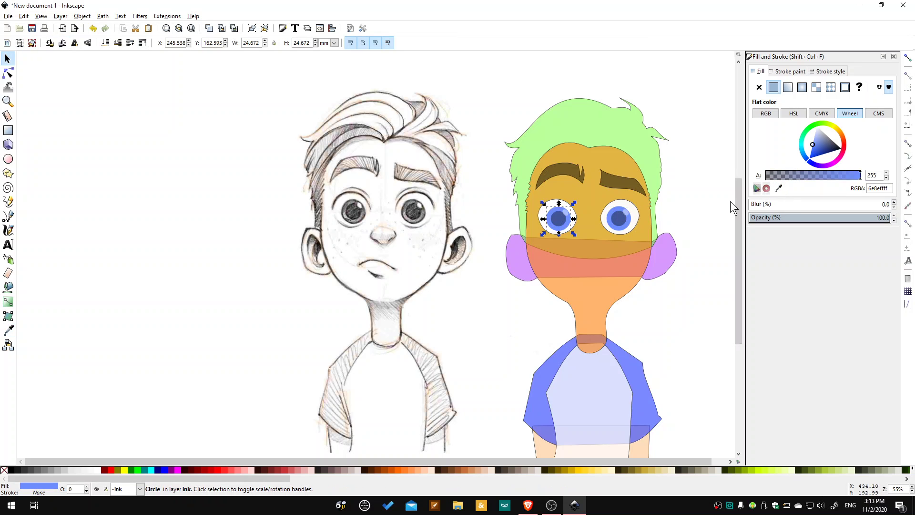
- Raise the alpha of the black pupils in both eyes, making the left pupil fully opaque
click(618, 220)
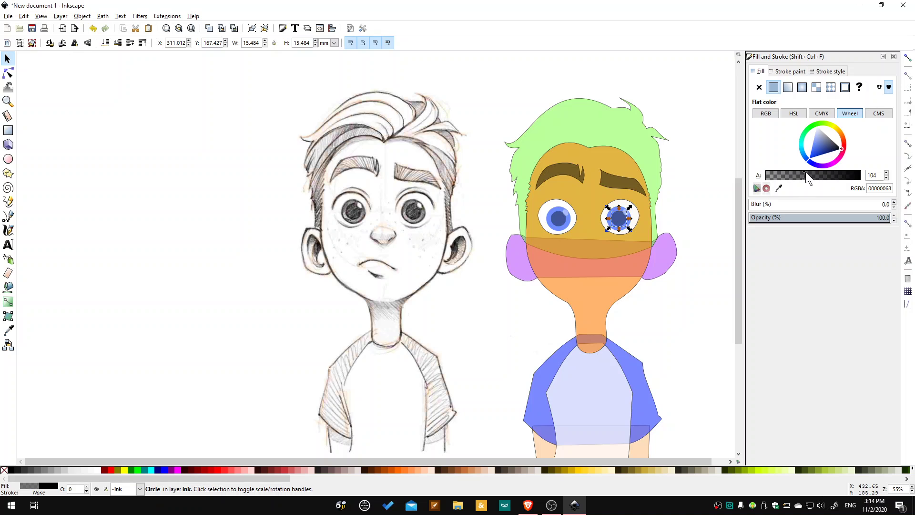
drag(808, 174, 914, 161)
click(559, 218)
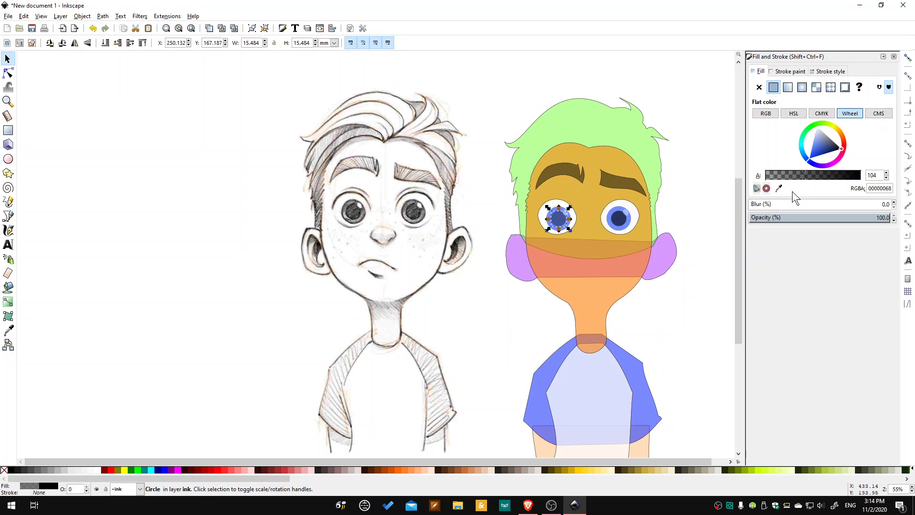
drag(805, 173, 874, 174)
- Make the small white highlights in both eyes fully opaque with alpha 255, and deselect
click(625, 211)
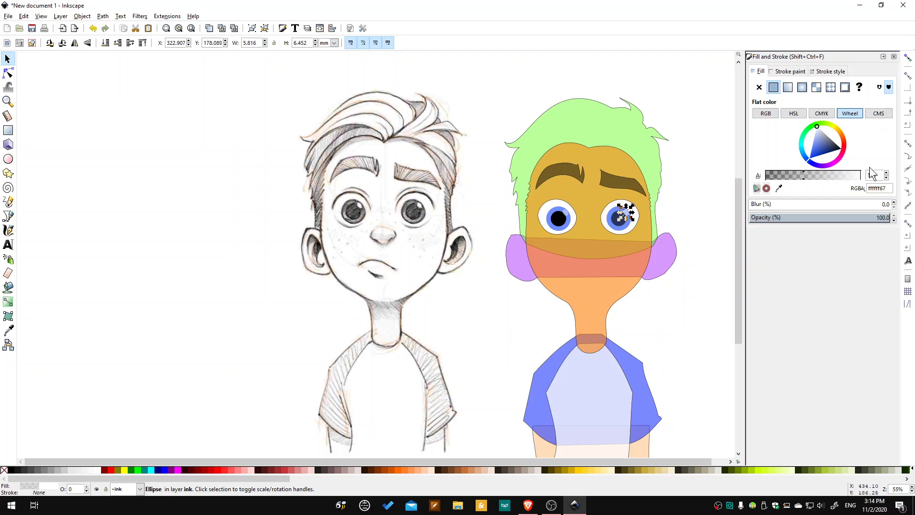
click(569, 211)
drag(808, 176, 912, 167)
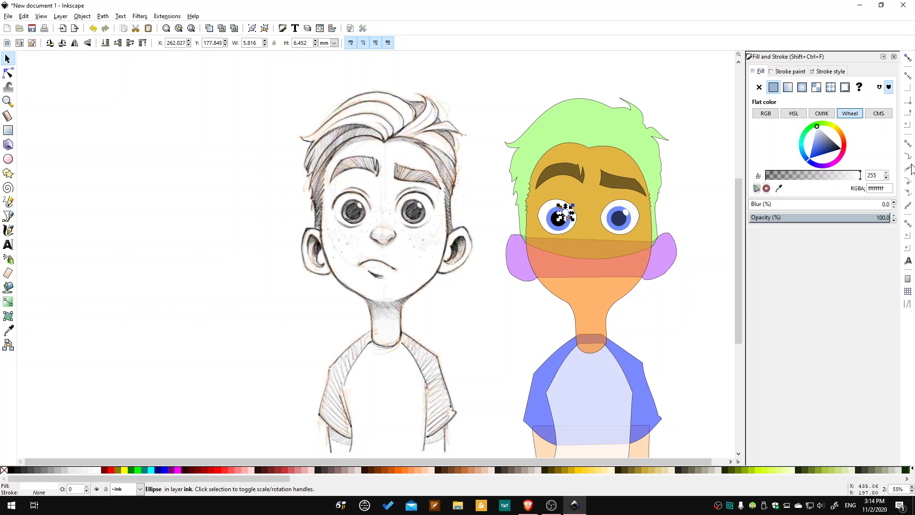
click(684, 168)
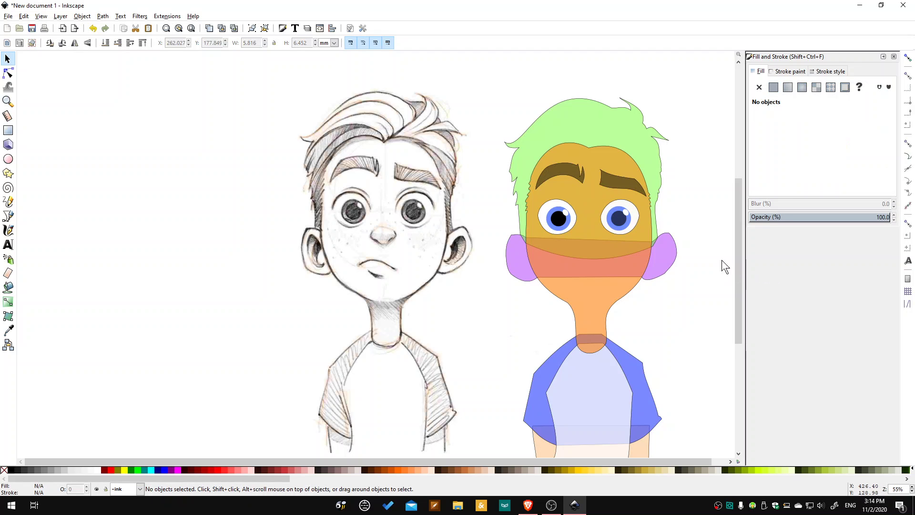
- Make both black eyebrows and the green hair shape opaque with alpha 255
click(570, 172)
drag(813, 175, 900, 176)
click(627, 184)
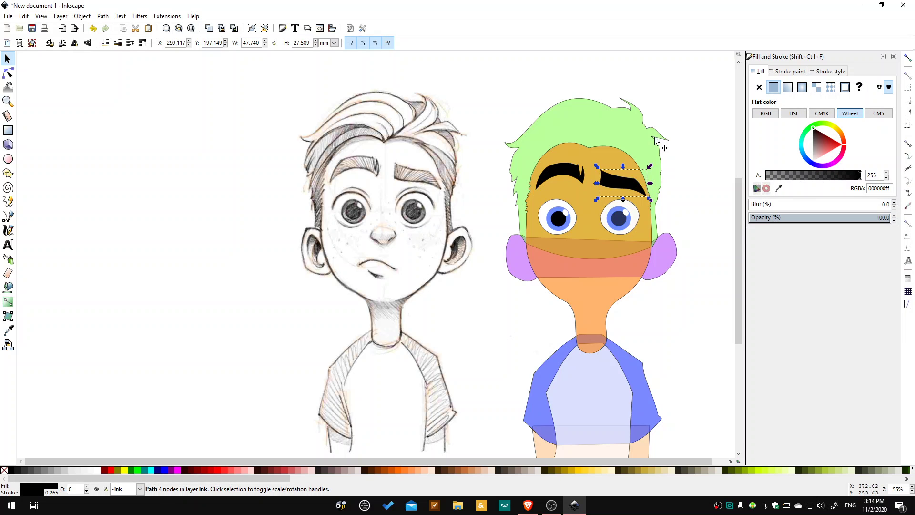
click(660, 143)
drag(812, 182, 862, 175)
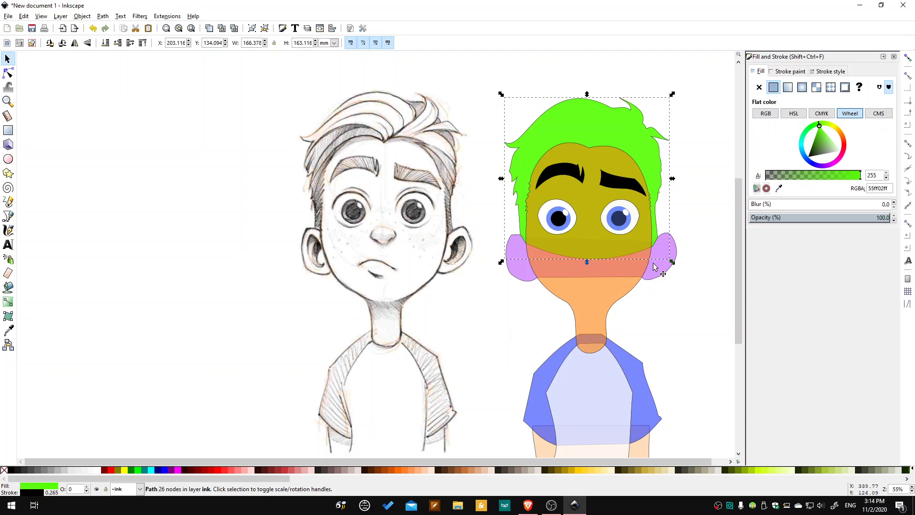
- Make the orange face-and-neck shape and the purple ears shape opaque with alpha 255
click(625, 242)
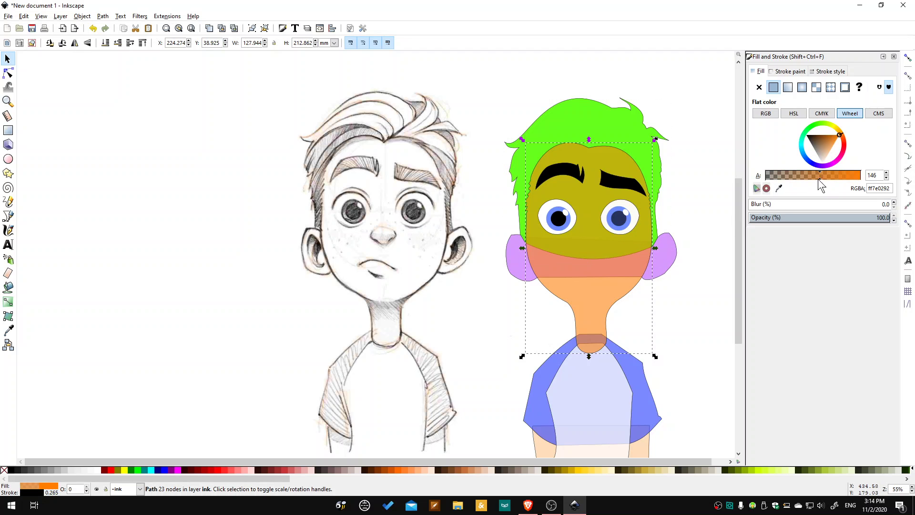
drag(818, 178, 861, 176)
click(669, 255)
drag(797, 179, 861, 176)
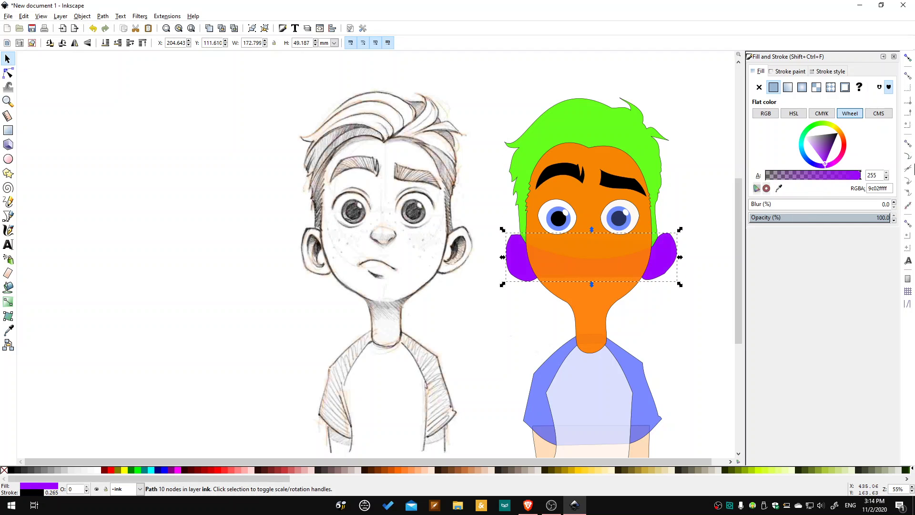
click(590, 322)
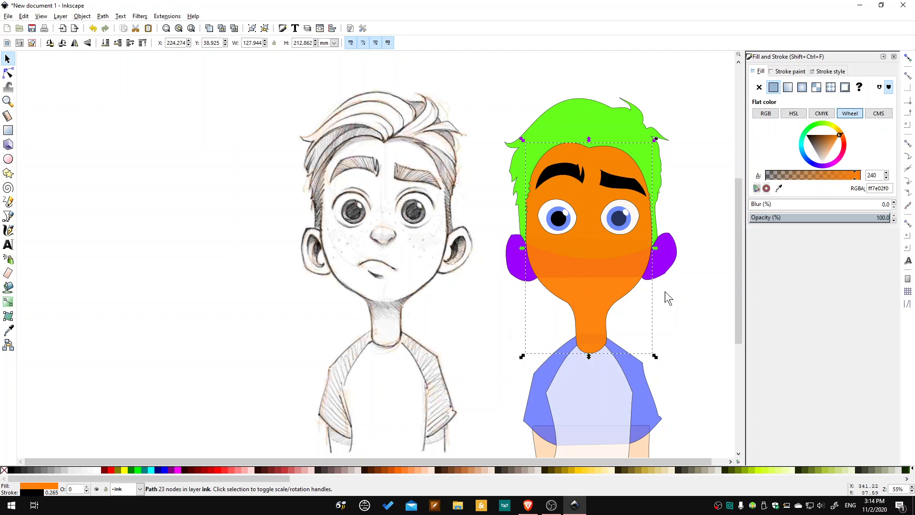
- Make the white shirt front, the blue sleeves and the peach arms shape fully opaque
click(614, 384)
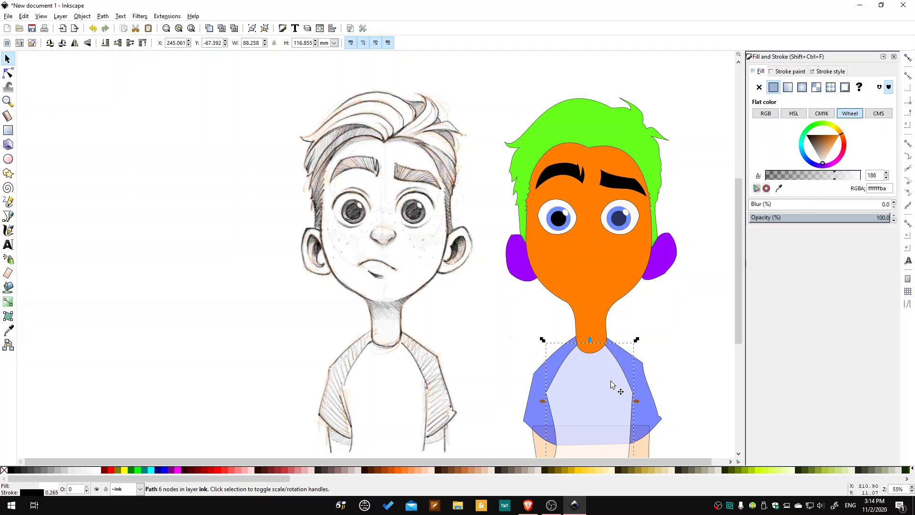
drag(827, 177, 870, 175)
click(646, 382)
click(648, 447)
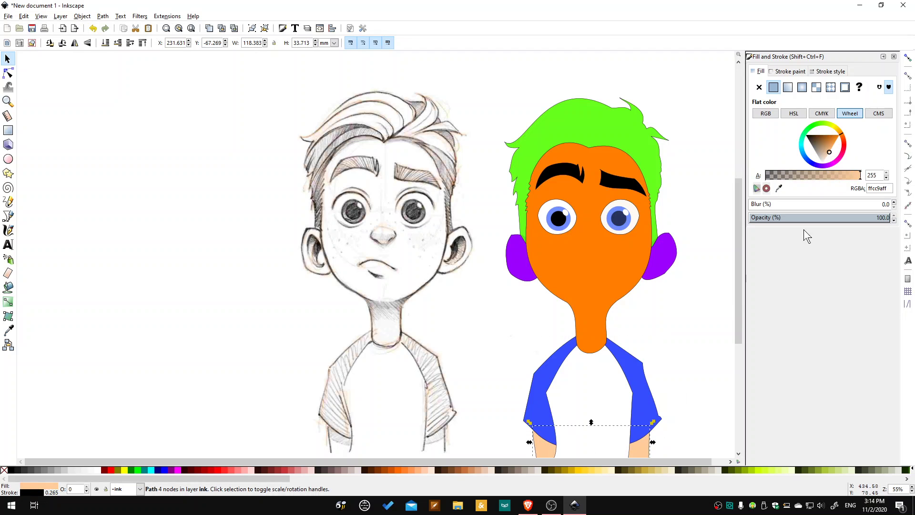
- Fill the face-and-neck shape with a light peach skin tone, RGBA ffd9b3ff, and deselect
scroll(698, 288, down, 2)
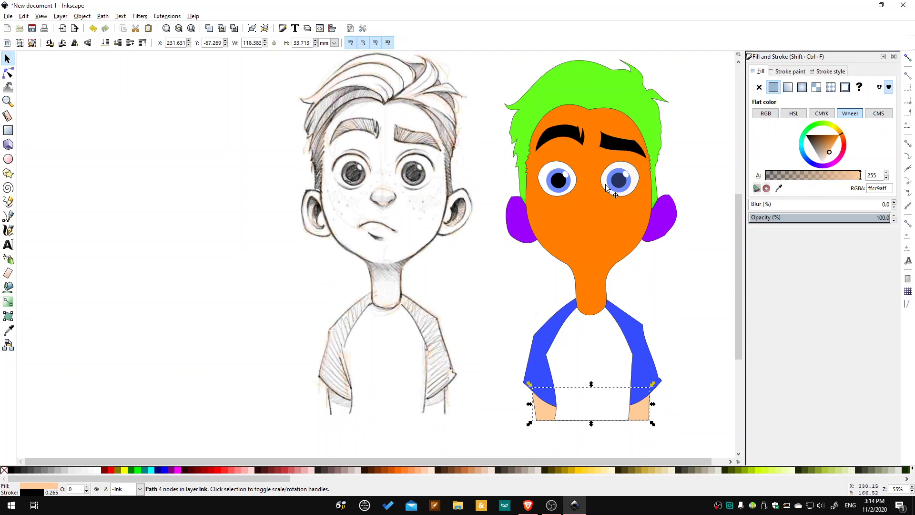
click(585, 234)
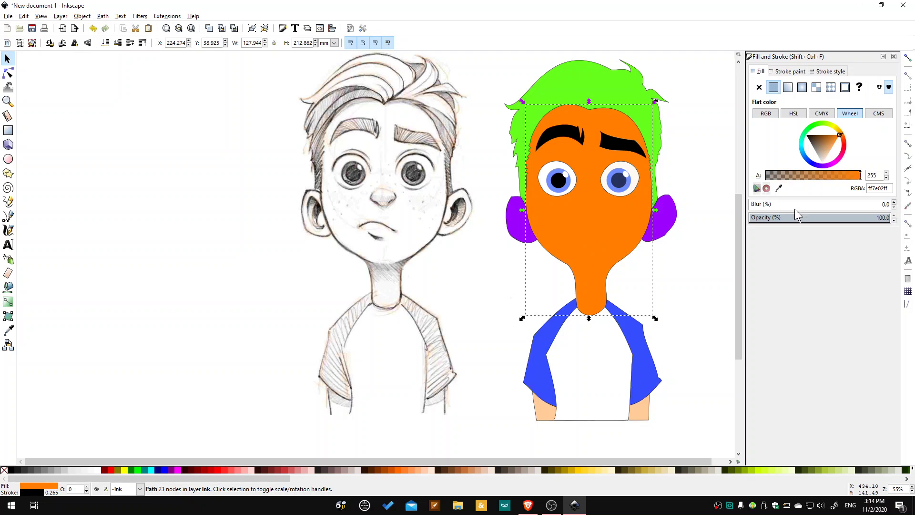
click(838, 129)
drag(830, 145, 842, 134)
click(844, 139)
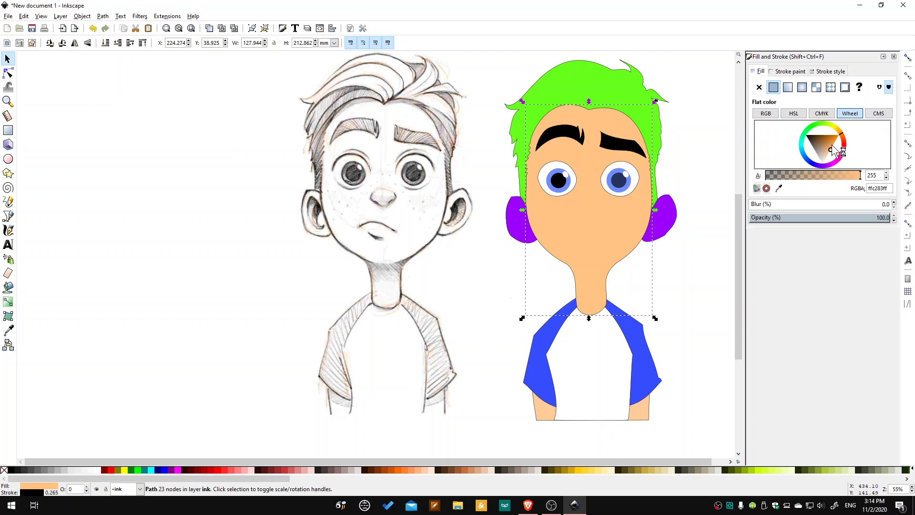
drag(828, 160, 827, 155)
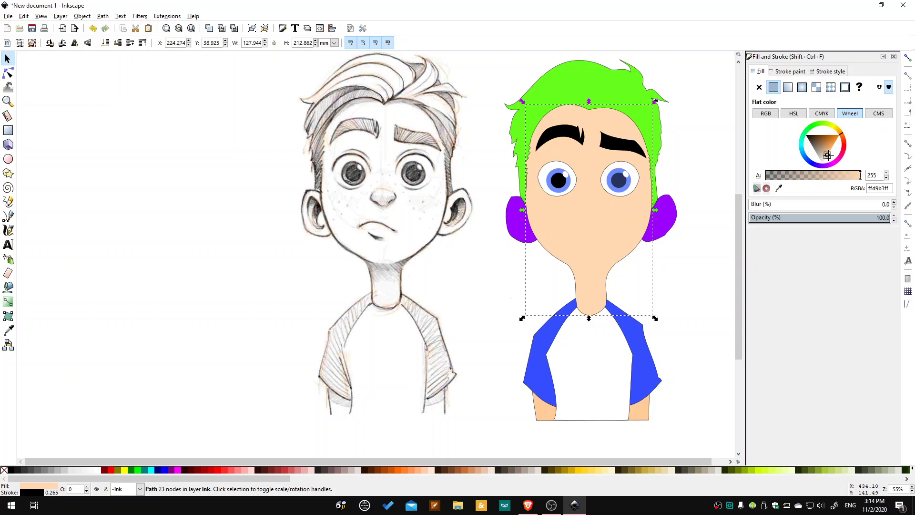
click(713, 257)
- Fill the ears and the arms with the face's skin tone, ffd8b1, using the colour picker, and deselect
click(634, 232)
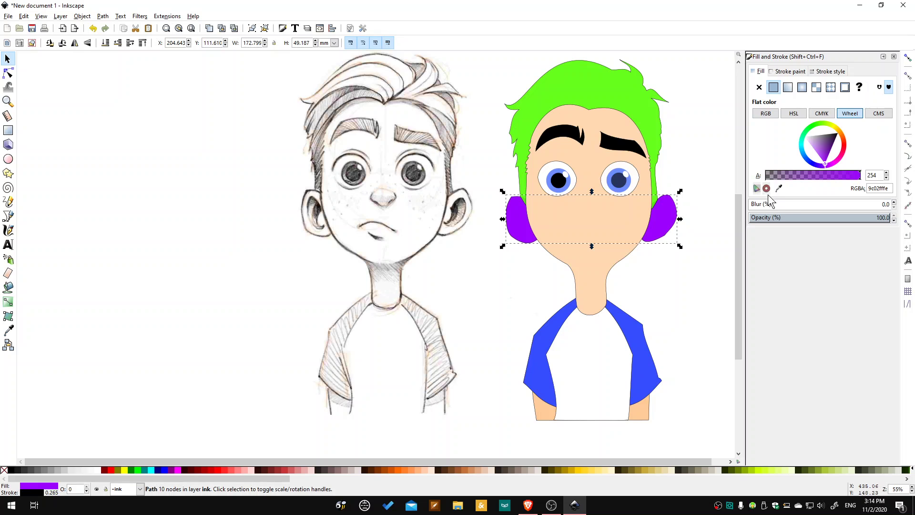
click(780, 189)
click(613, 225)
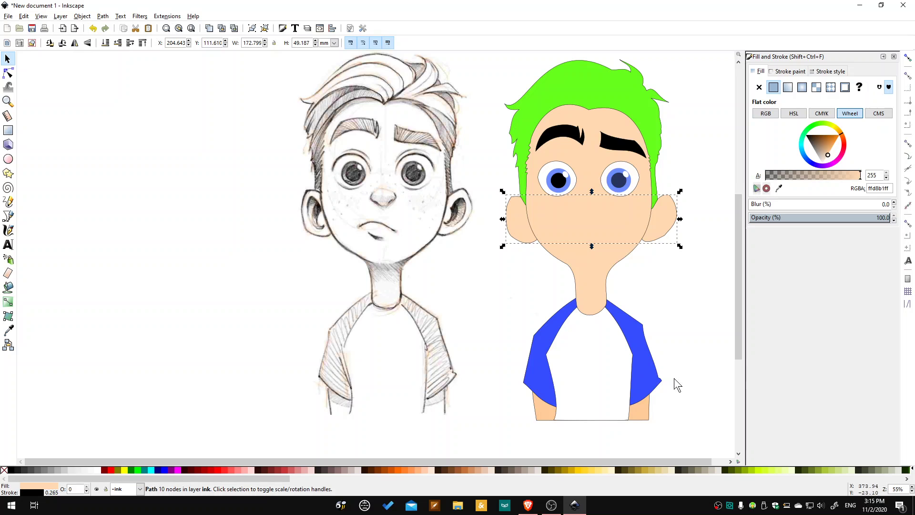
click(644, 413)
click(778, 188)
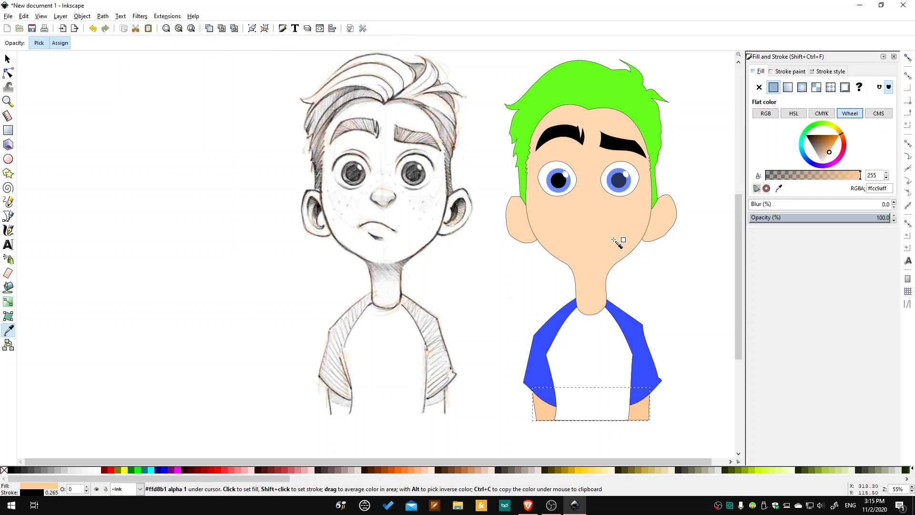
click(619, 242)
click(704, 233)
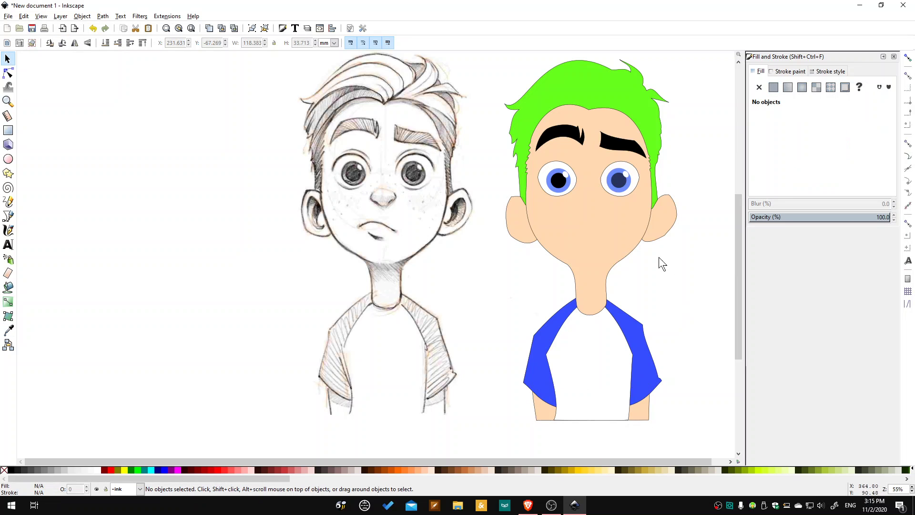
- Recolour the hair shape to brown, RGBA 945b00e4
click(577, 98)
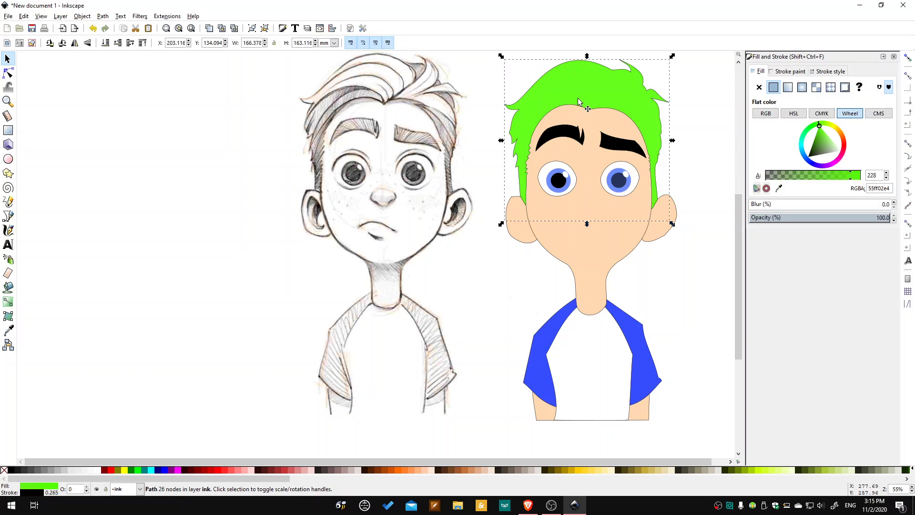
click(838, 131)
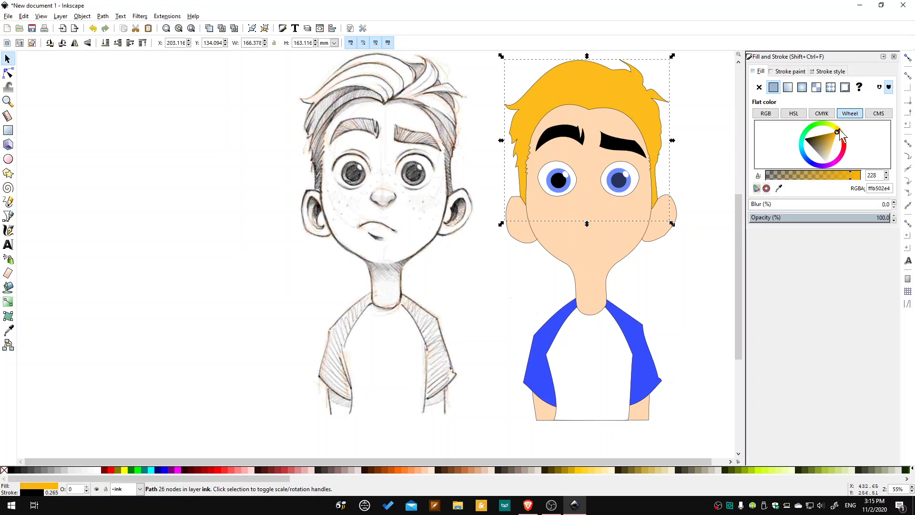
mouse_move(839, 131)
mouse_down()
mouse_move(848, 133)
mouse_move(838, 119)
mouse_move(847, 131)
mouse_move(813, 138)
mouse_move(821, 126)
mouse_move(842, 131)
mouse_move(823, 134)
mouse_up()
click(823, 136)
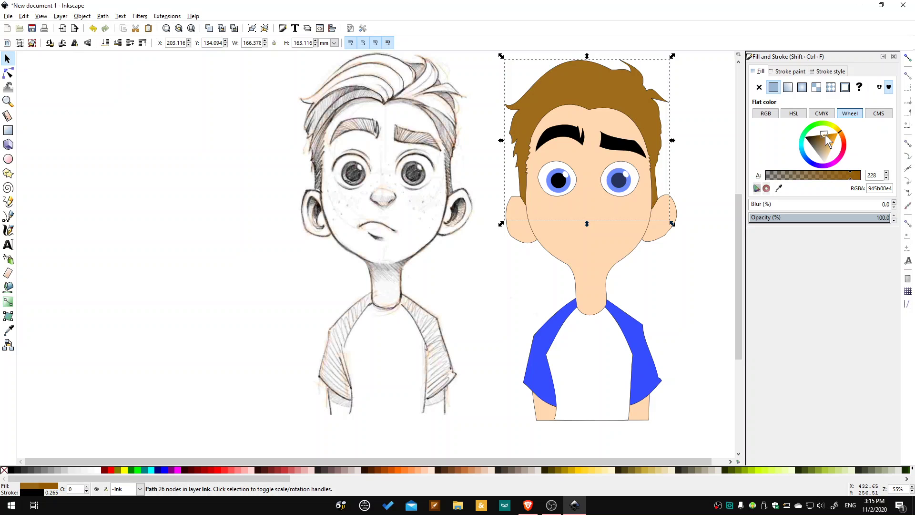
- Select both eyebrows together, fill them with the hair's brown using the colour picker, and deselect
click(644, 154)
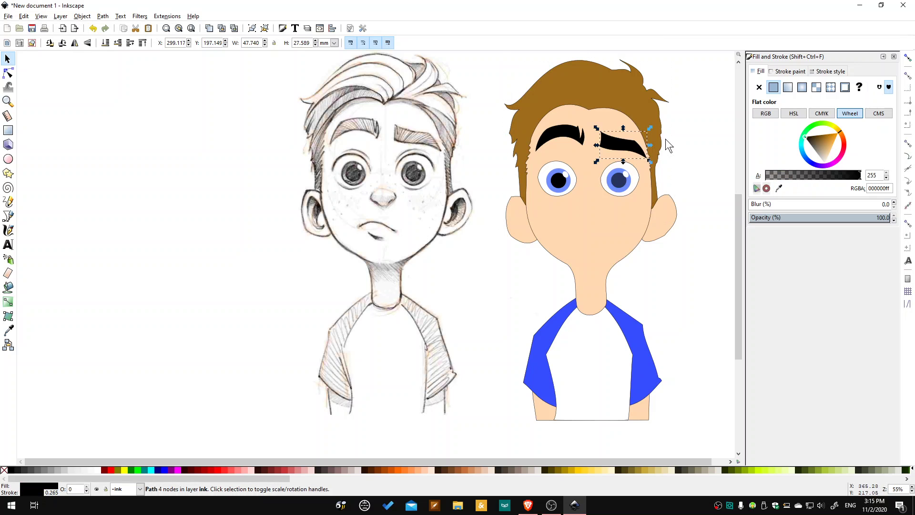
drag(705, 128, 529, 164)
click(779, 189)
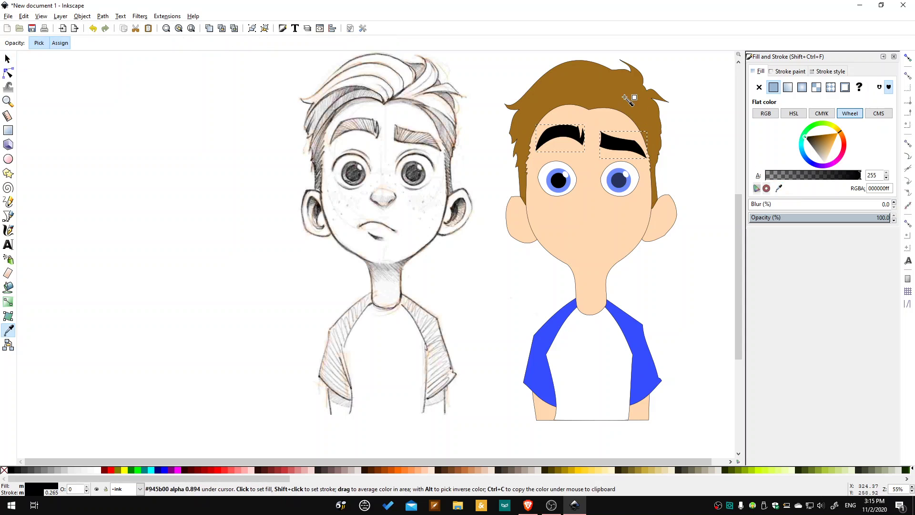
click(631, 96)
click(722, 148)
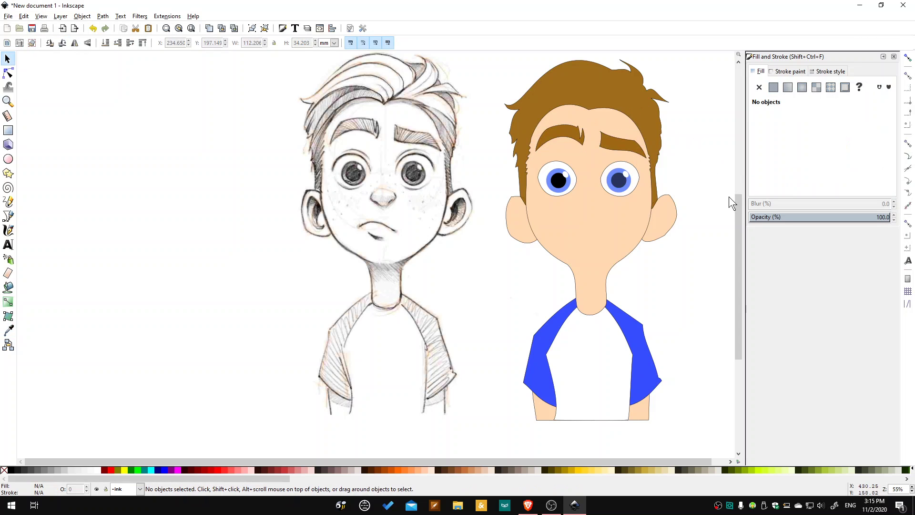
scroll(718, 188, down, 2)
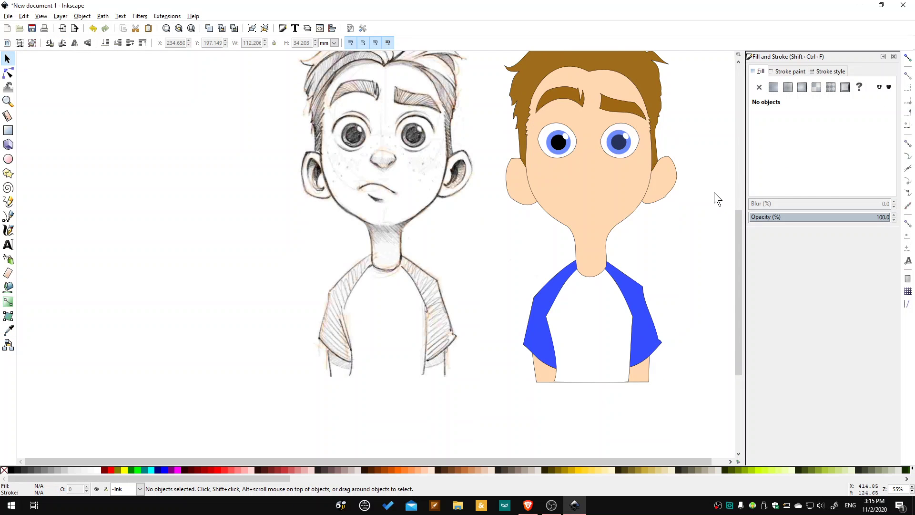
scroll(714, 191, down, 1)
scroll(714, 189, up, 5)
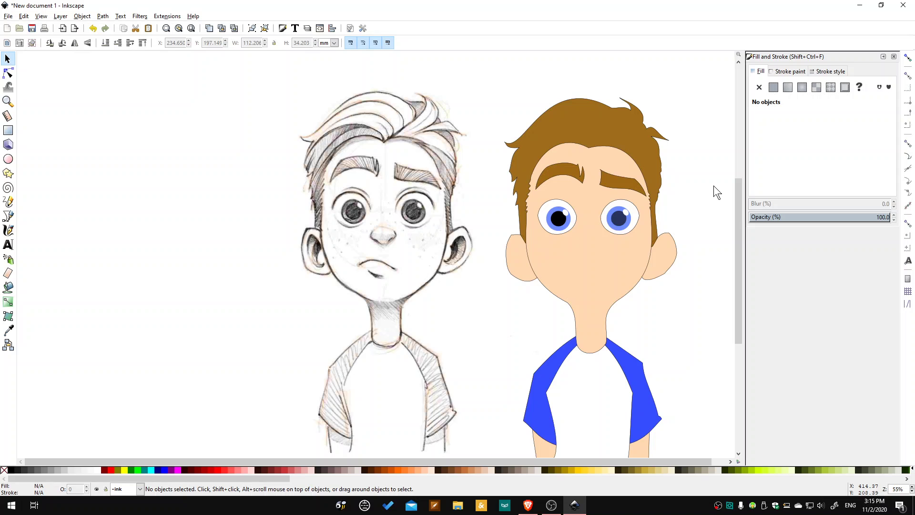
scroll(713, 185, up, 1)
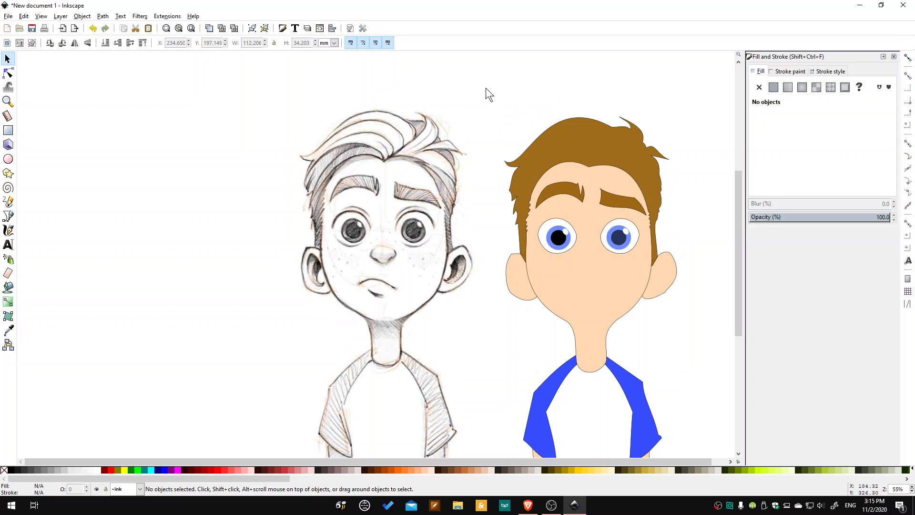
drag(488, 84, 696, 316)
scroll(702, 297, up, 5)
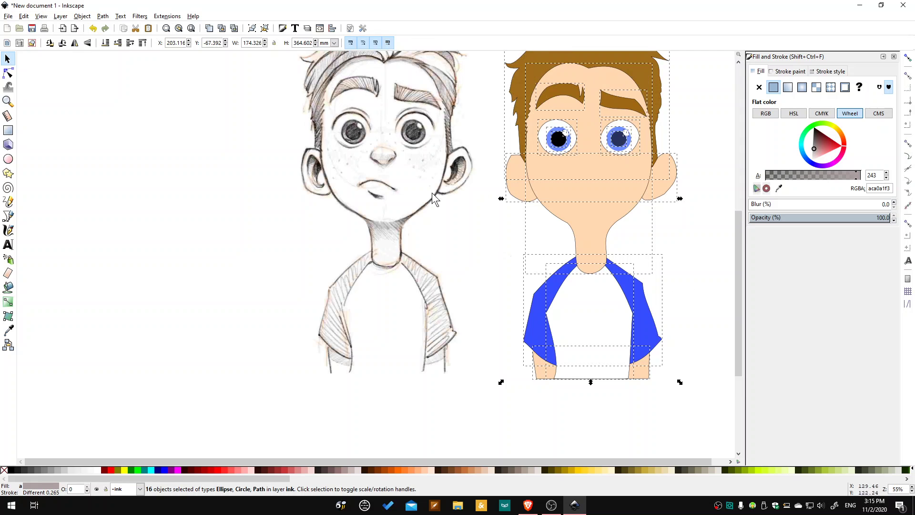
scroll(704, 283, up, 2)
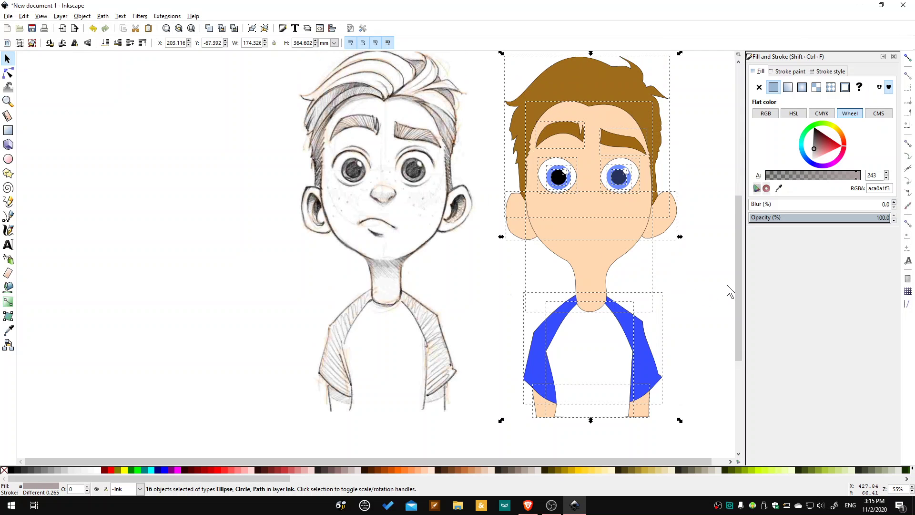
click(283, 302)
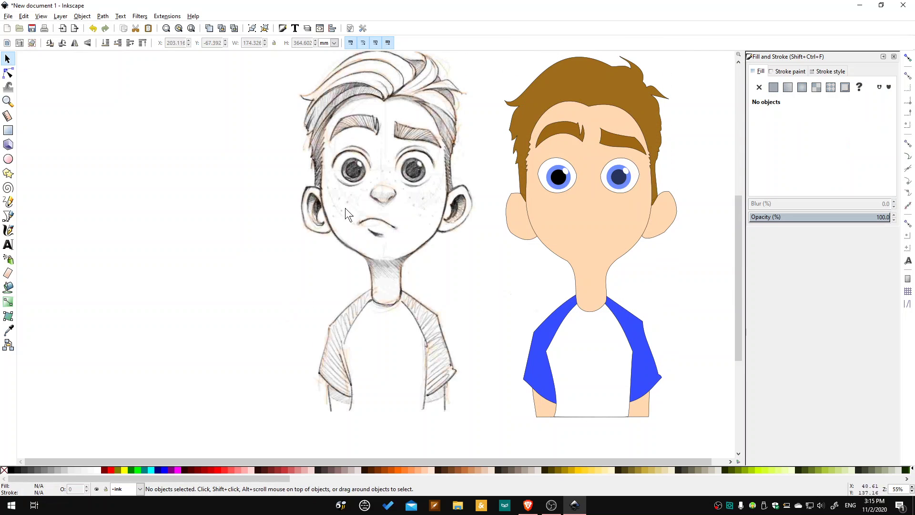
- Trace the inner shadow of the sketch's left ear with a closed, straight-sided three-node Bezier path
scroll(319, 219, up, 5)
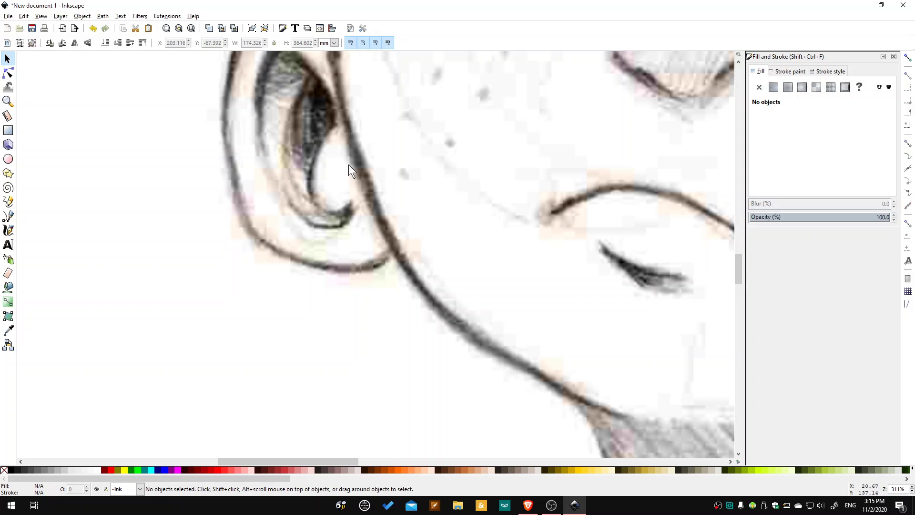
scroll(348, 164, down, 3)
click(9, 216)
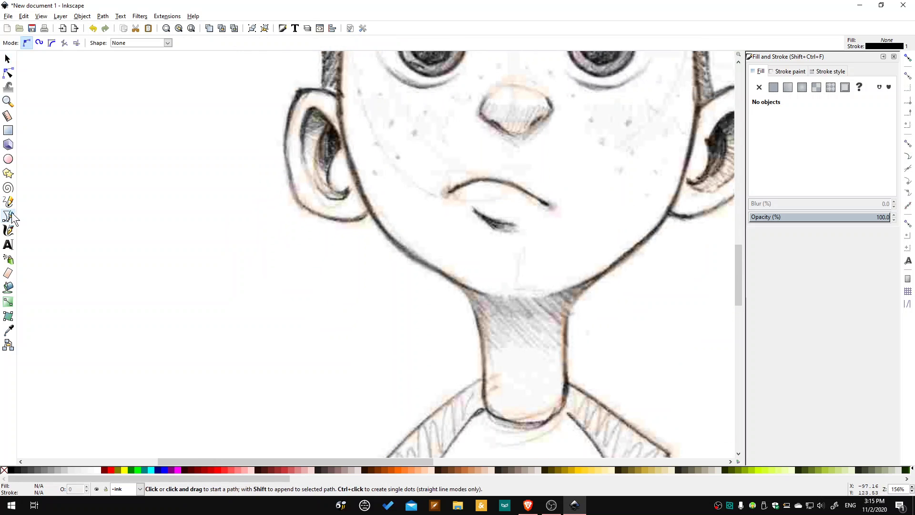
click(342, 148)
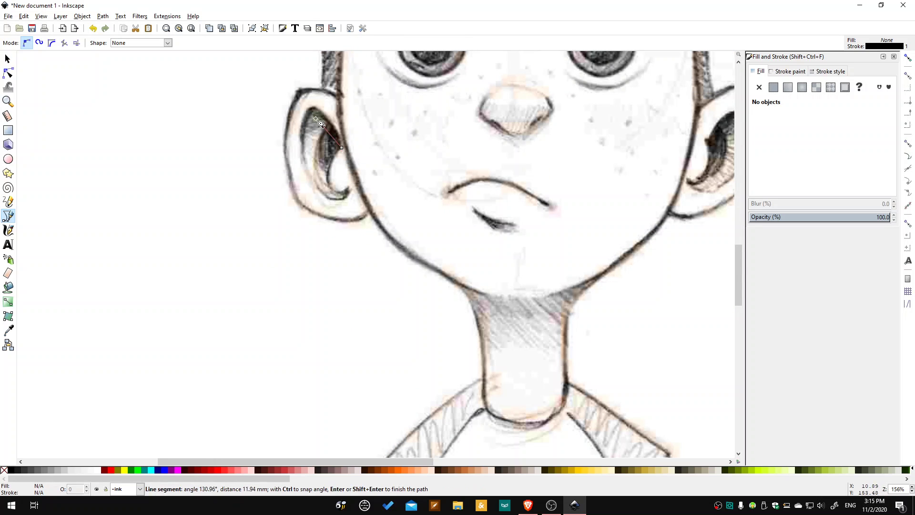
click(312, 109)
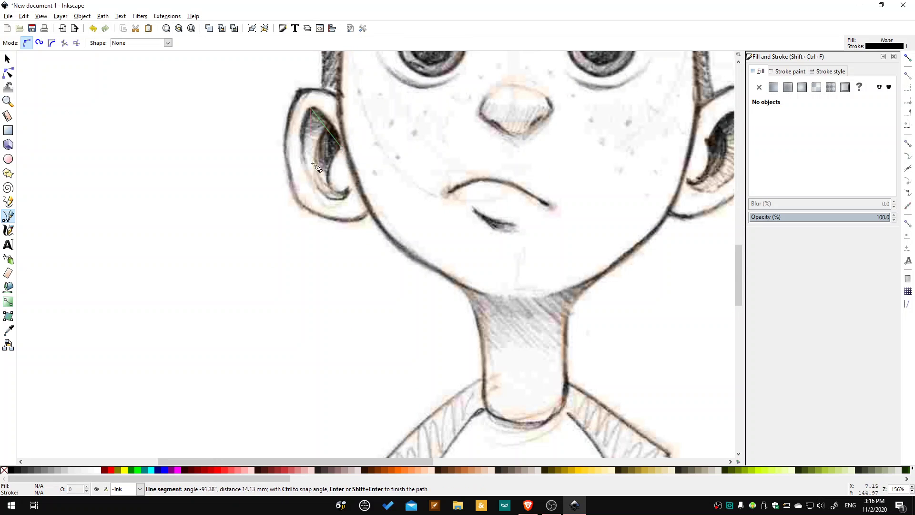
click(349, 189)
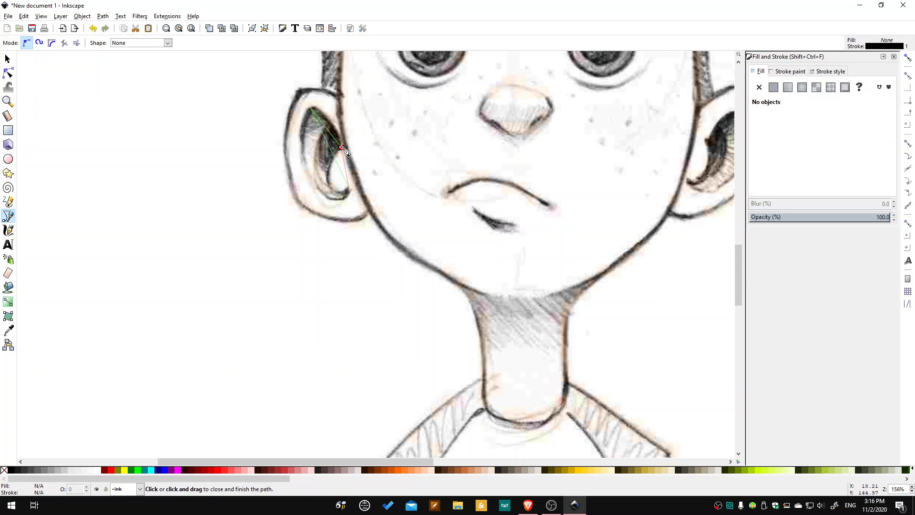
click(342, 148)
- Bend the segments of the left ear's shadow path and adjust their handles to follow the sketched inner-ear curves
click(9, 74)
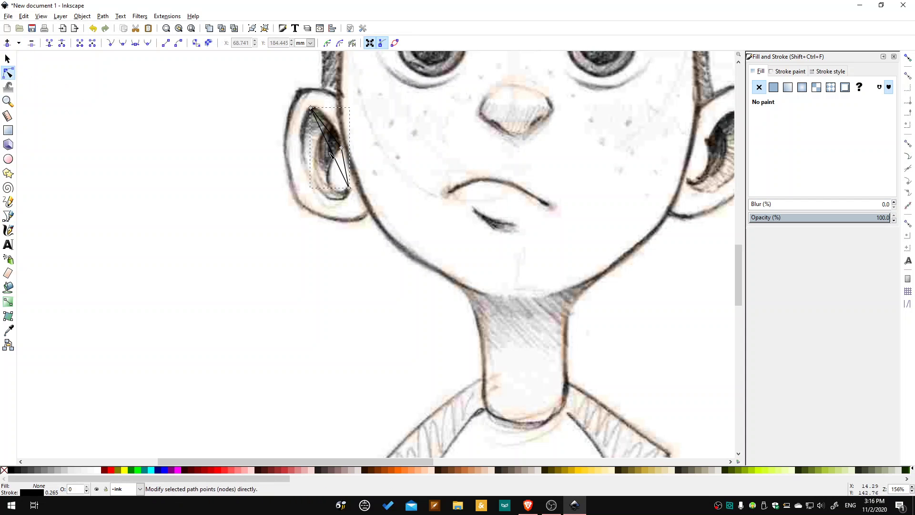
drag(334, 157, 327, 191)
click(311, 109)
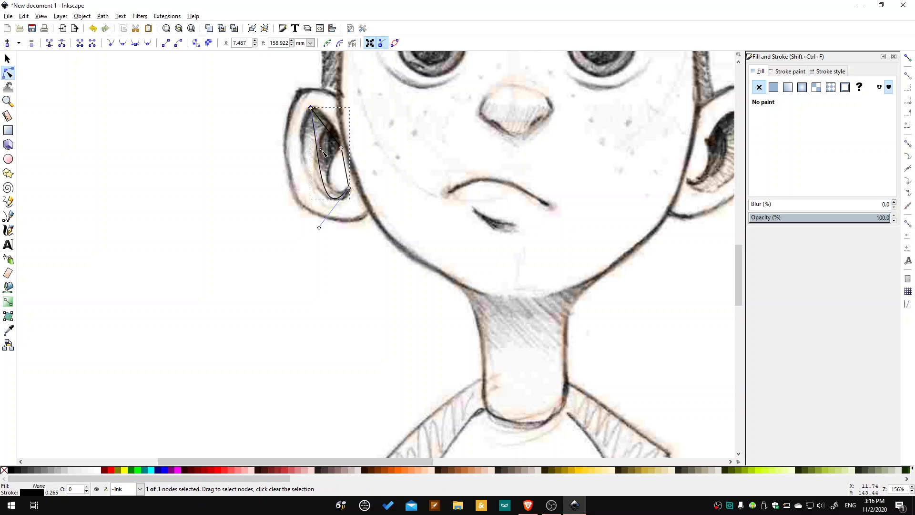
drag(319, 148, 283, 143)
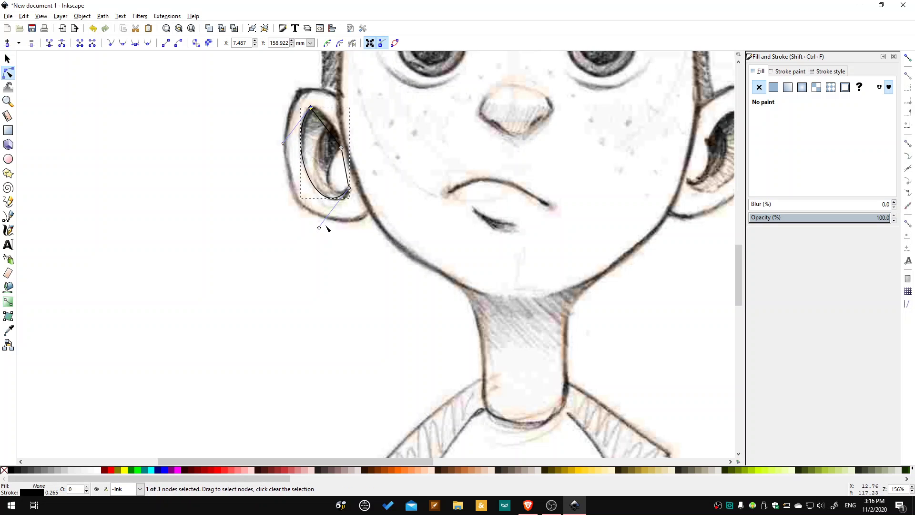
drag(319, 228, 339, 233)
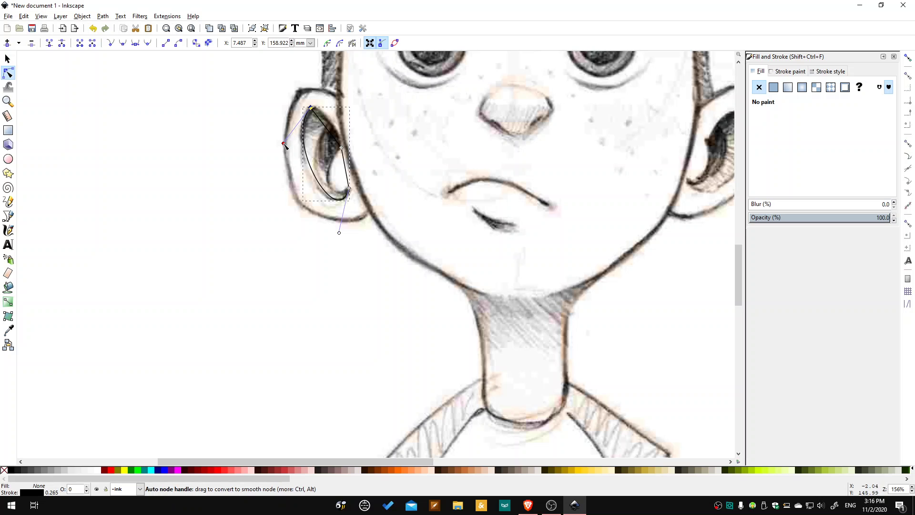
drag(283, 143, 278, 156)
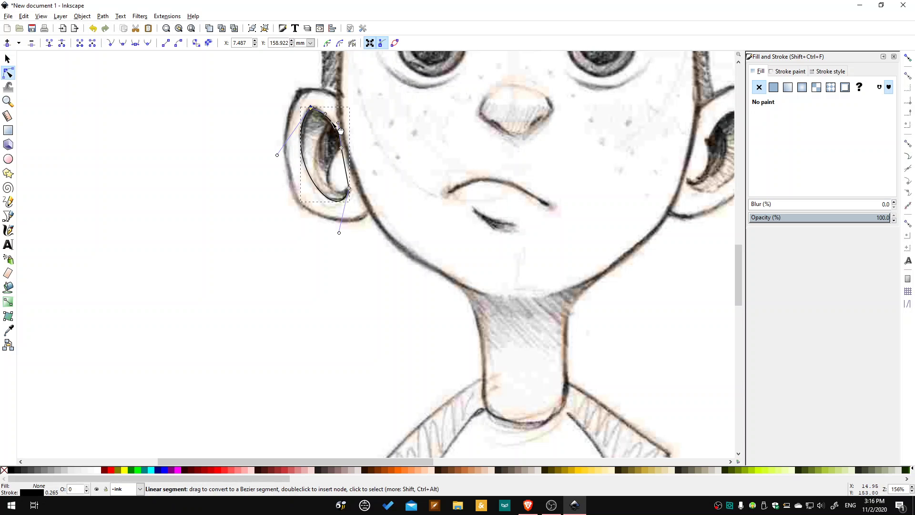
drag(352, 180, 321, 206)
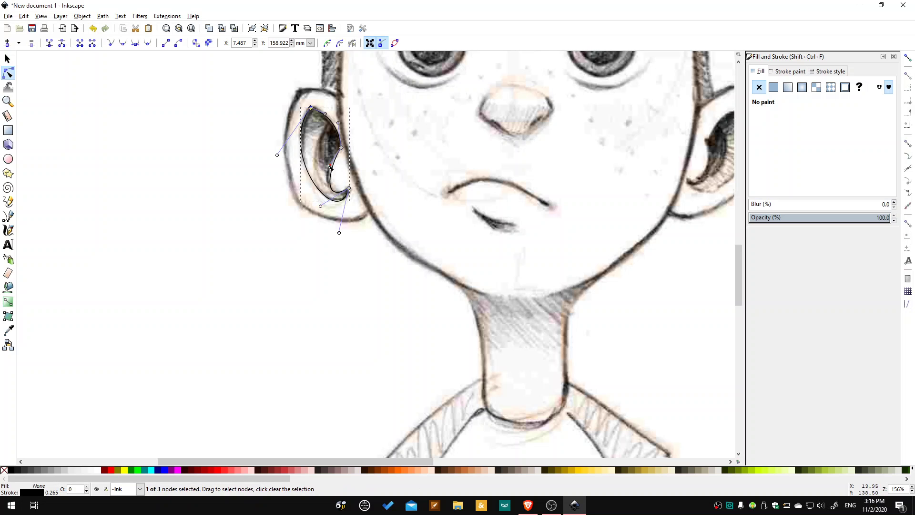
drag(334, 164, 327, 166)
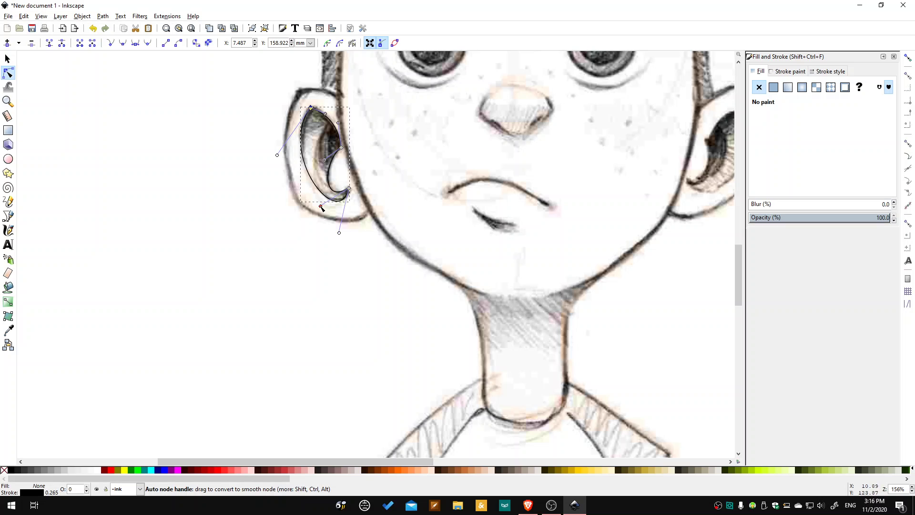
drag(322, 208, 322, 205)
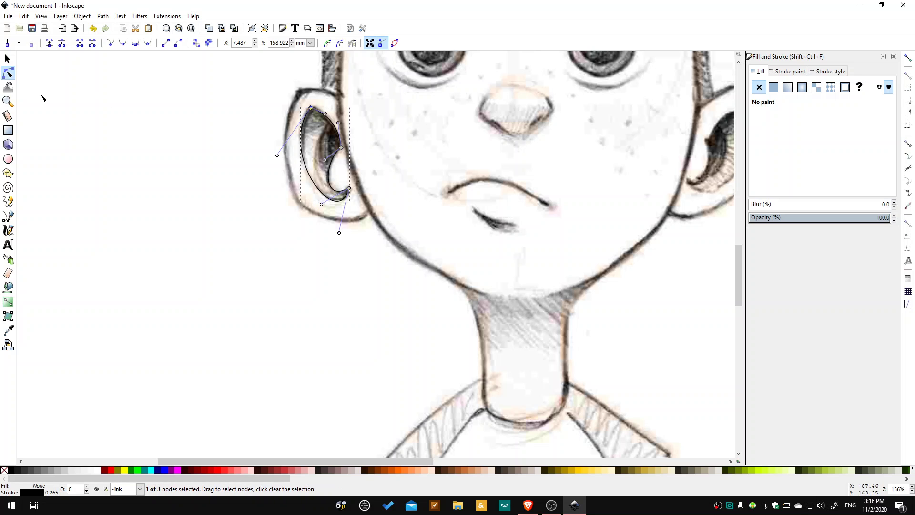
- Select the left ear's shadow shape and fill it with flat black at alpha 65, RGBA 00000041
click(8, 59)
click(328, 134)
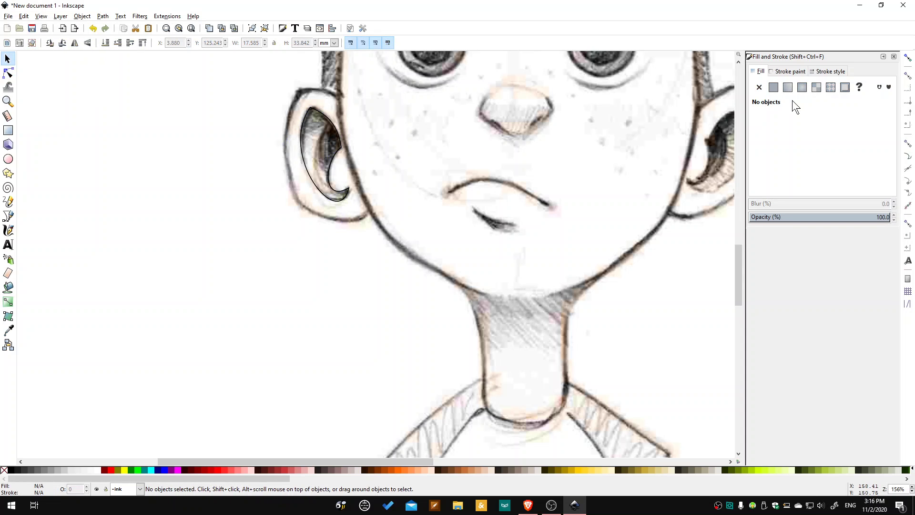
click(337, 130)
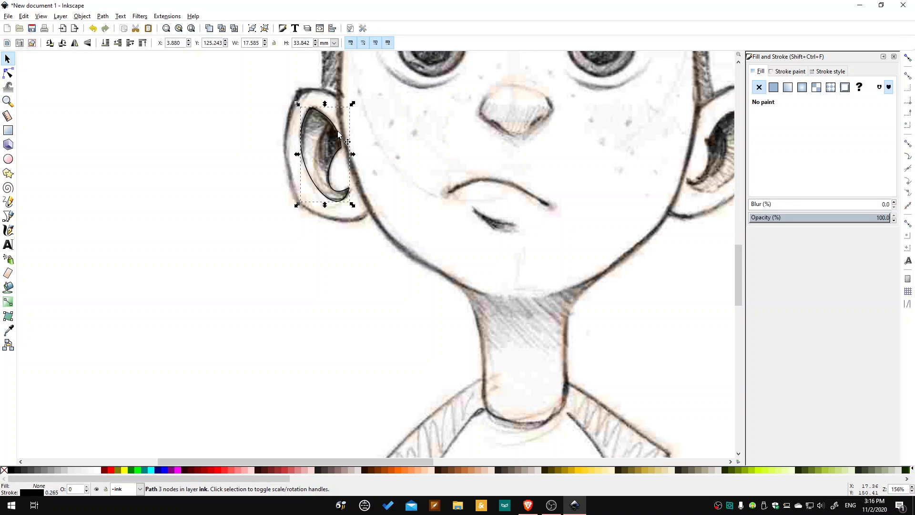
click(773, 88)
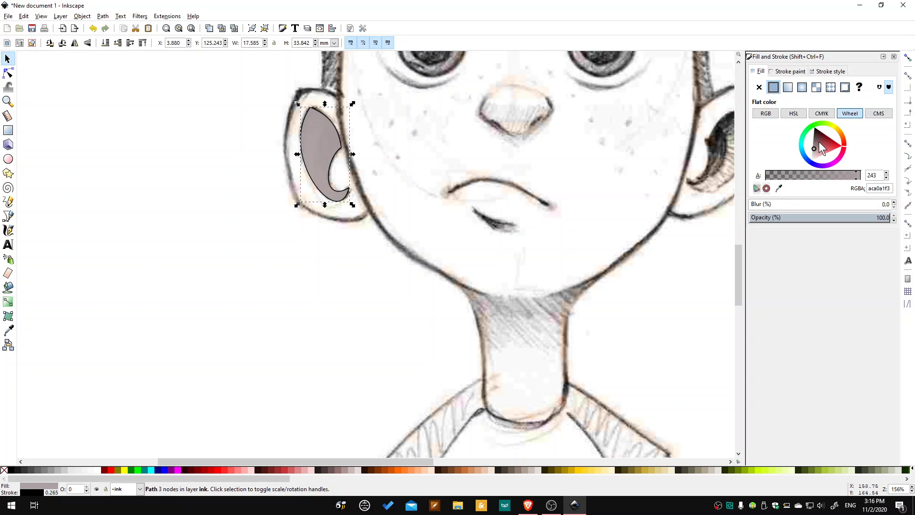
drag(820, 148, 803, 101)
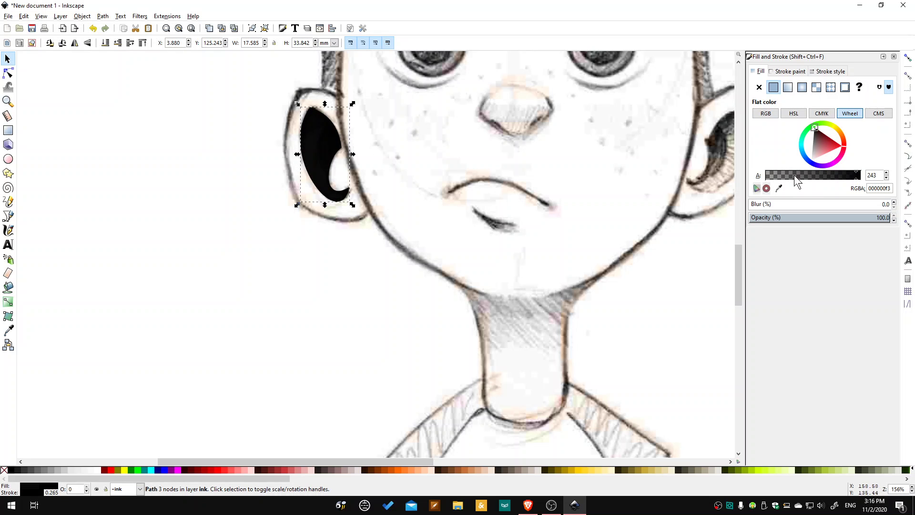
drag(805, 175, 790, 175)
- Move the translucent shadow shape onto the coloured character's left ear and fine-tune its position there
mouse_move(305, 143)
mouse_down()
mouse_move(611, 218)
mouse_move(662, 206)
mouse_up()
scroll(611, 229, down, 5)
scroll(662, 205, up, 4)
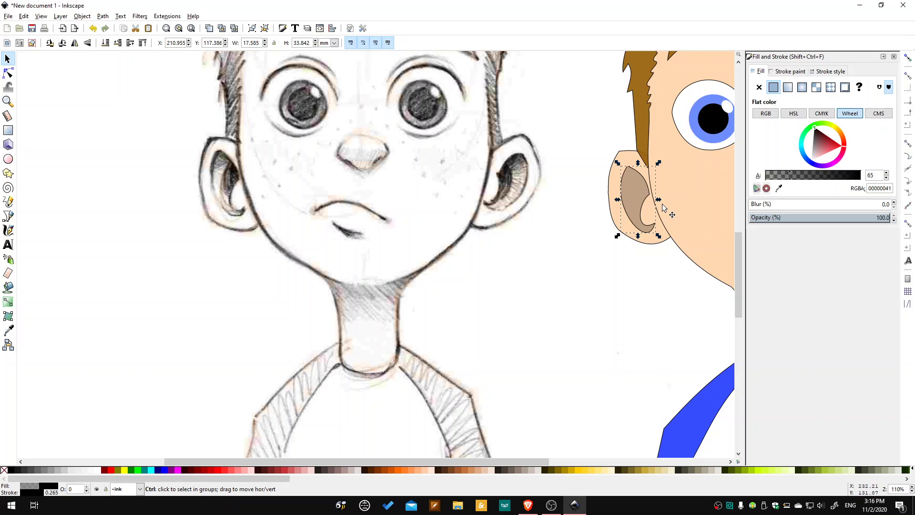
drag(640, 189, 644, 187)
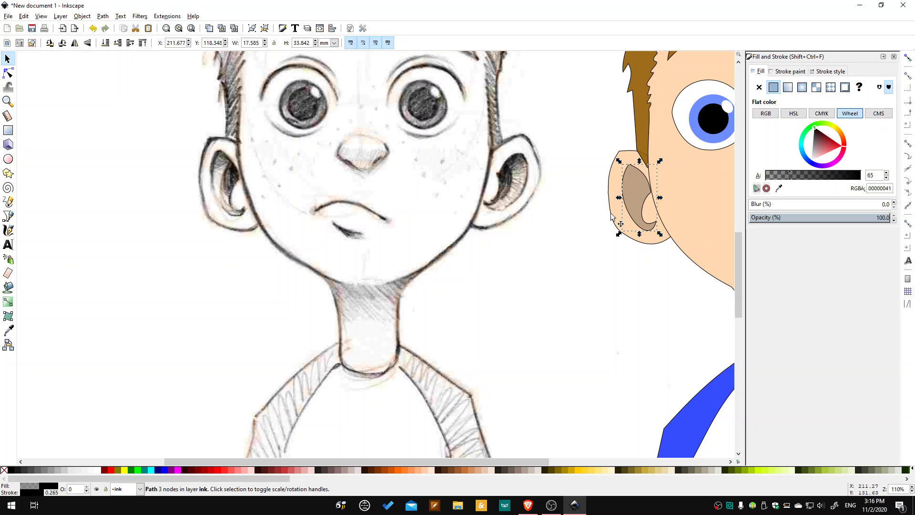
- Trace the sketch's right inner ear with a closed three-node path and give it a flat fill of RGBA 00000041
click(8, 216)
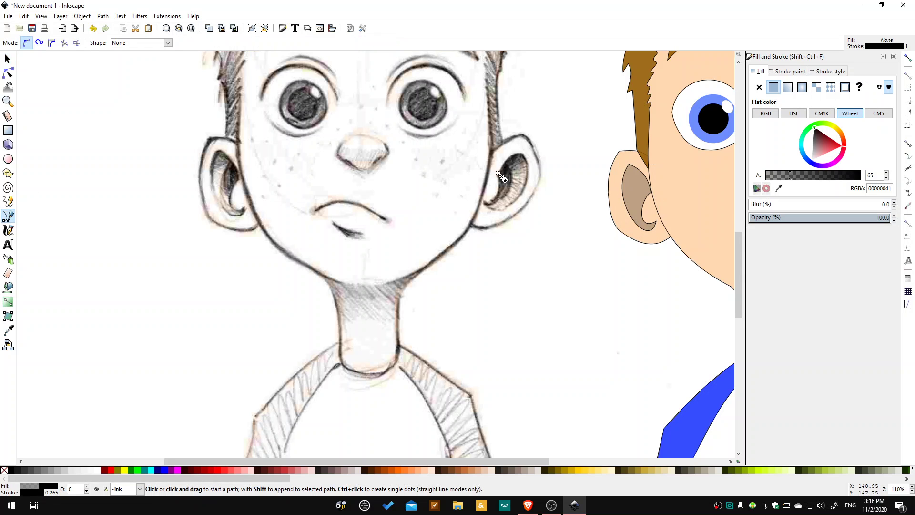
click(498, 173)
click(524, 155)
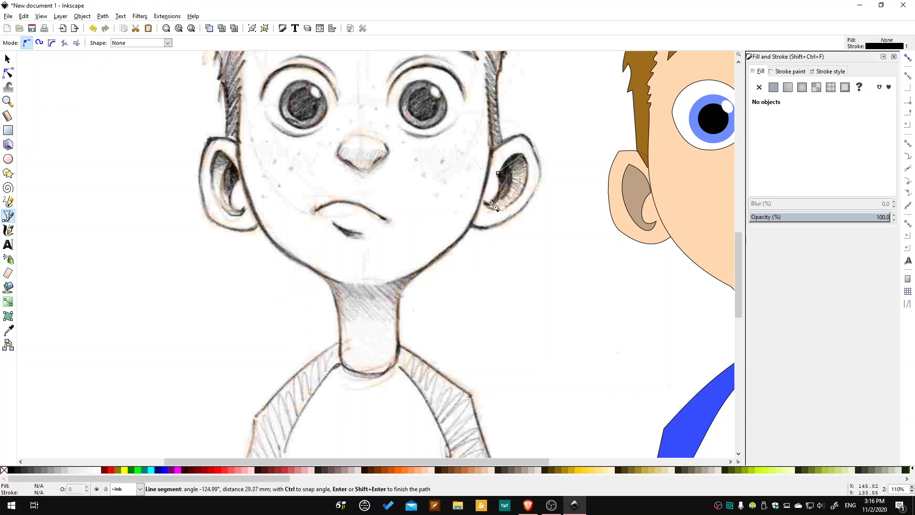
click(486, 204)
click(498, 173)
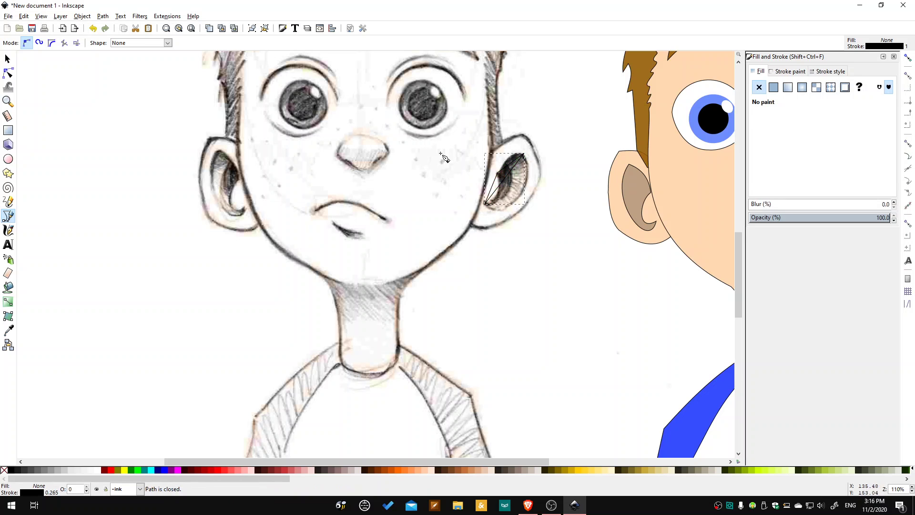
click(8, 73)
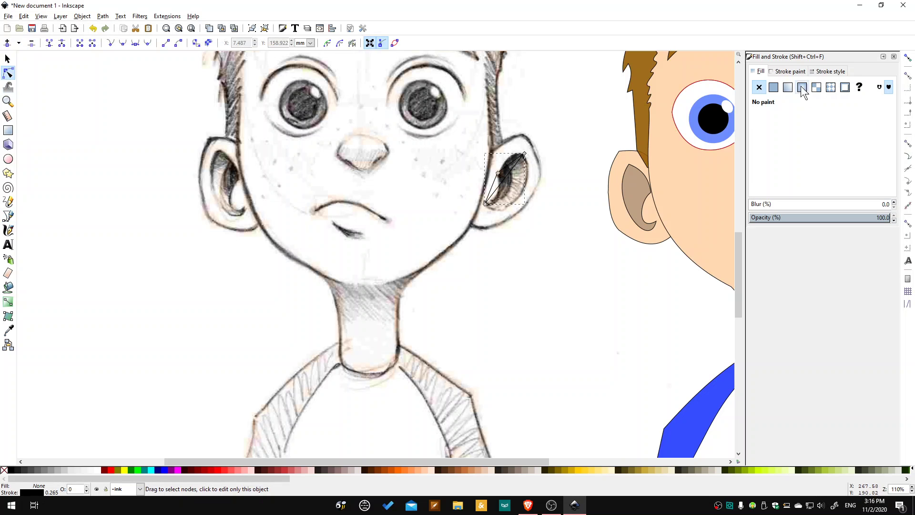
click(773, 88)
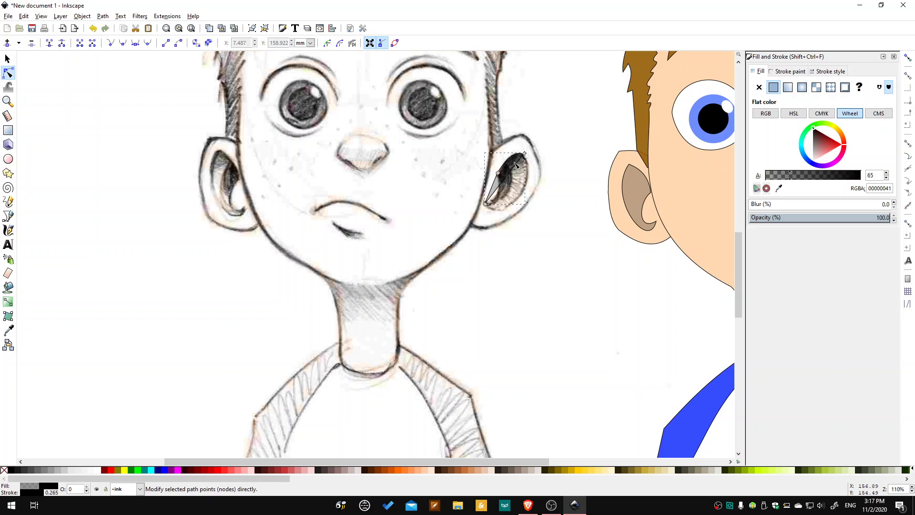
- Curve the segments of the right ear's shadow shape to match the crescent in the sketch
drag(522, 177, 528, 185)
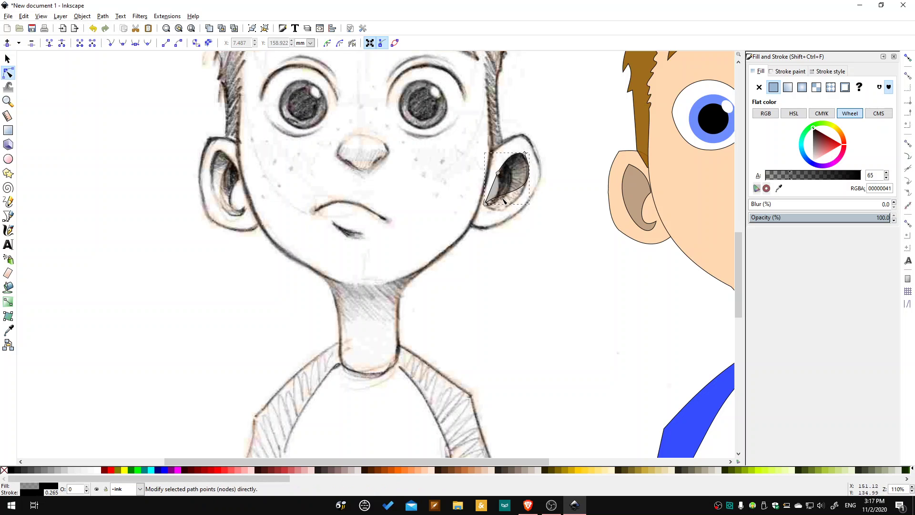
drag(511, 216, 506, 221)
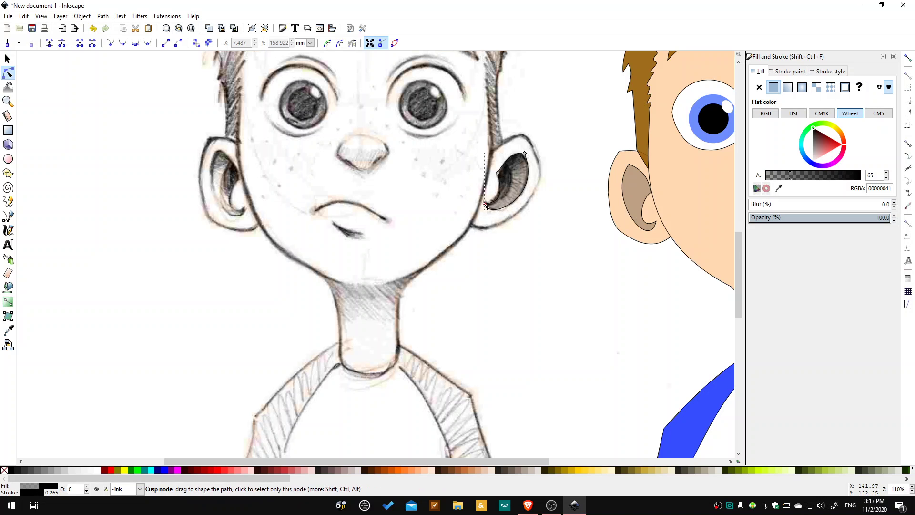
click(495, 201)
drag(496, 203, 504, 208)
- Move the right ear's shadow shape from the sketch onto the coloured character's right ear
click(7, 59)
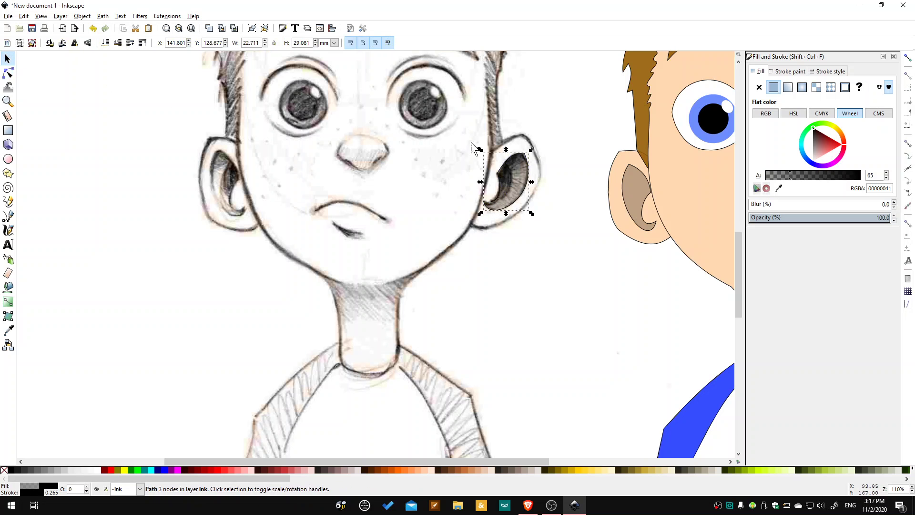
ctrl+scroll(504, 184, down, 5)
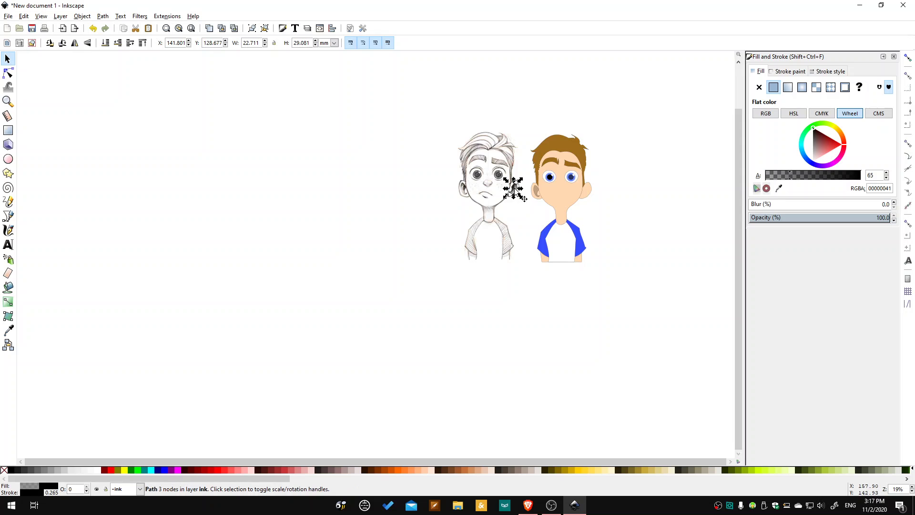
drag(513, 190, 589, 191)
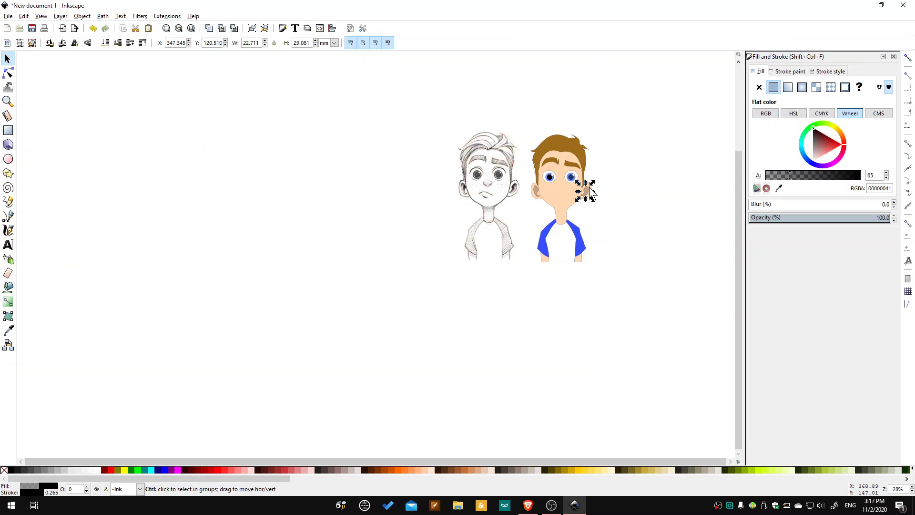
- Draw a closed four-node path around the sketch's upper neck, from the jawline down to the middle of the neck
ctrl+scroll(591, 189, up, 3)
ctrl+scroll(591, 189, up, 1)
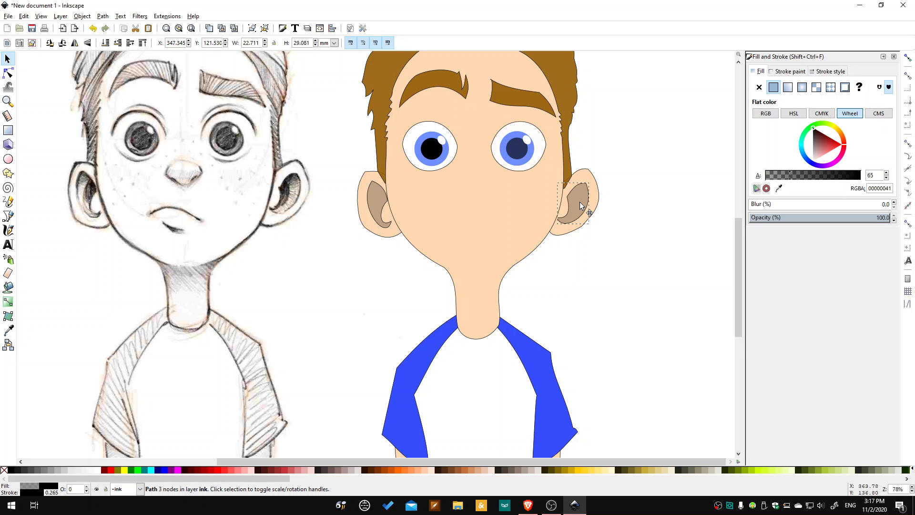
click(631, 197)
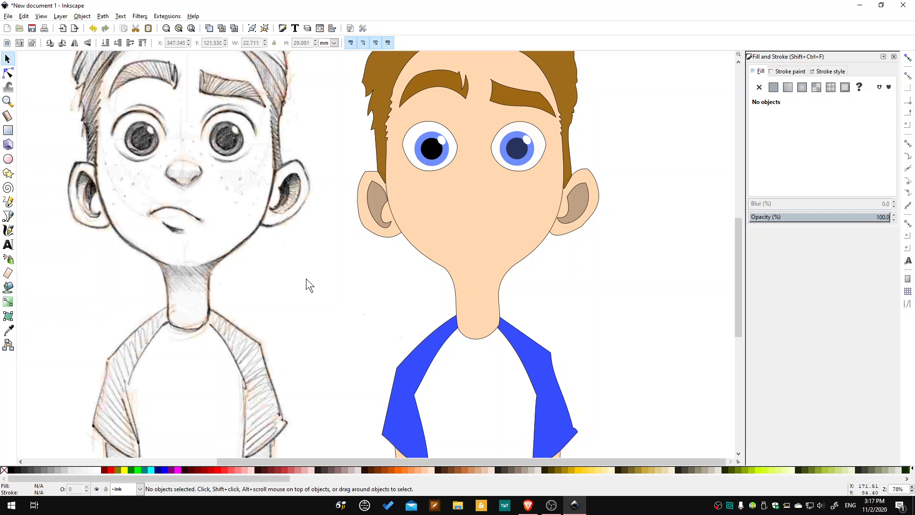
scroll(296, 275, down, 2)
scroll(222, 250, up, 1)
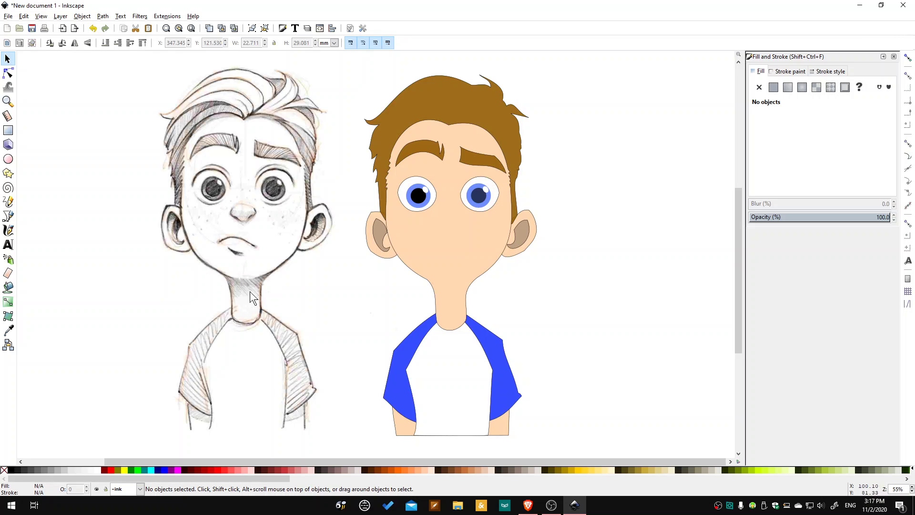
click(8, 216)
click(206, 269)
click(286, 268)
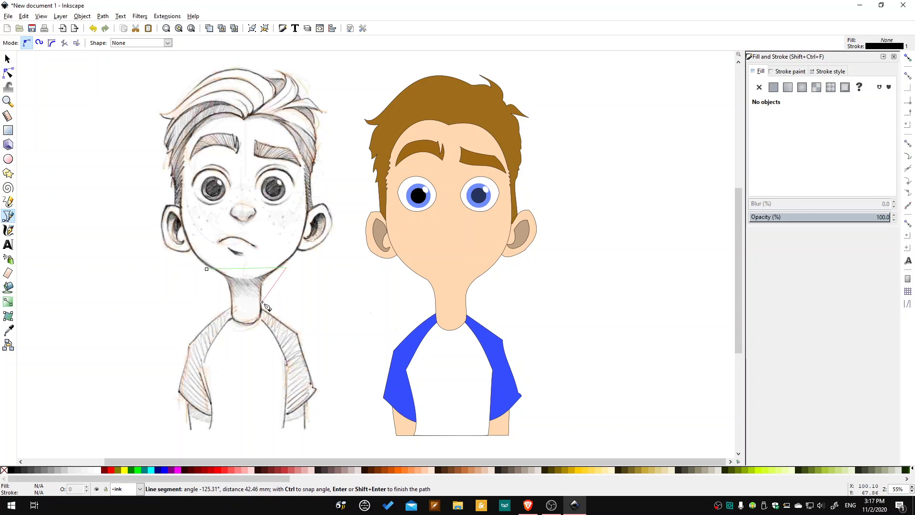
click(269, 303)
click(208, 303)
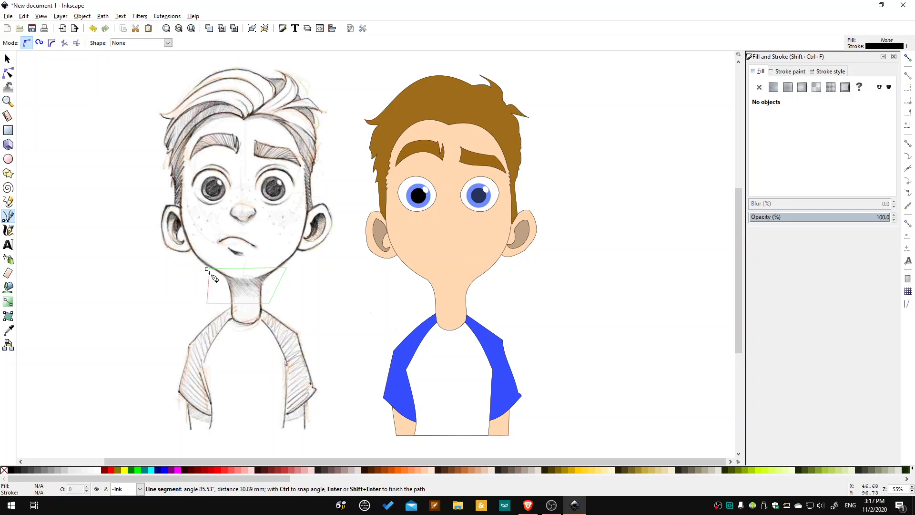
click(207, 270)
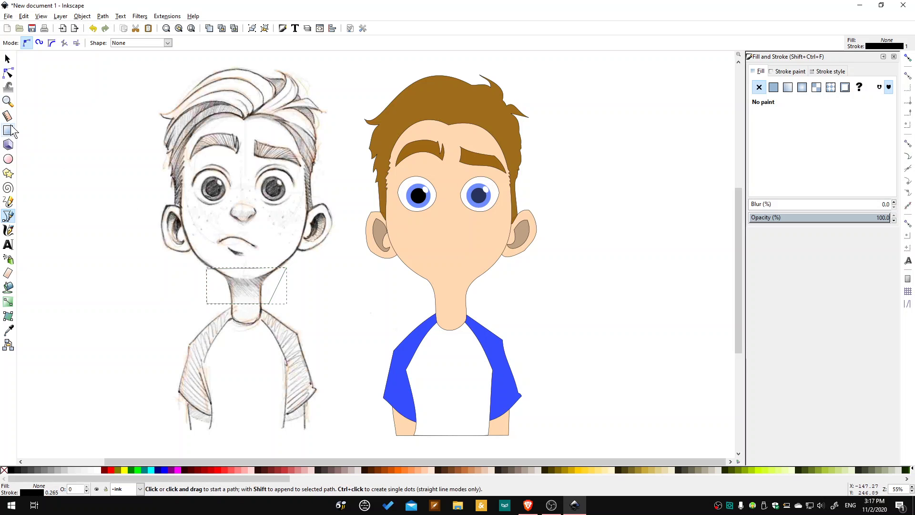
- Curve the neck path's upper edge along the sketch's chin and adjust its corner nodes to extend past both sides of the neck
click(8, 73)
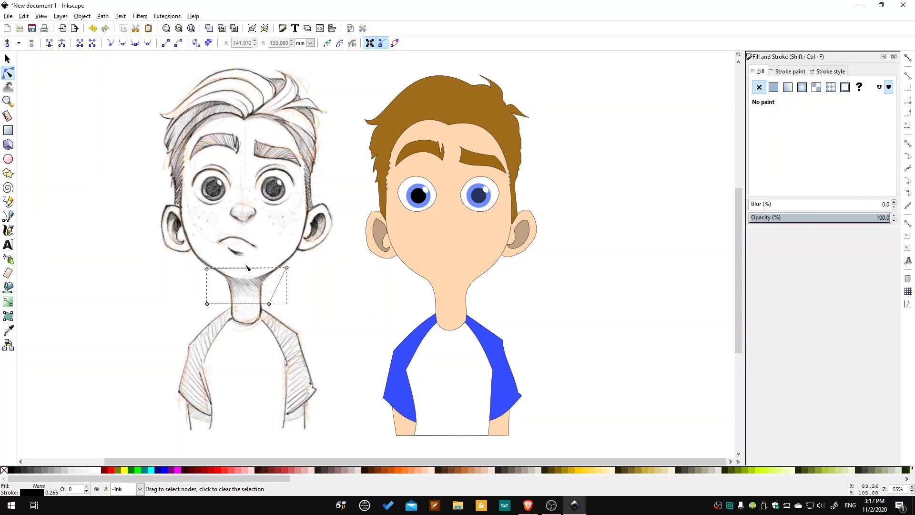
drag(247, 268, 286, 263)
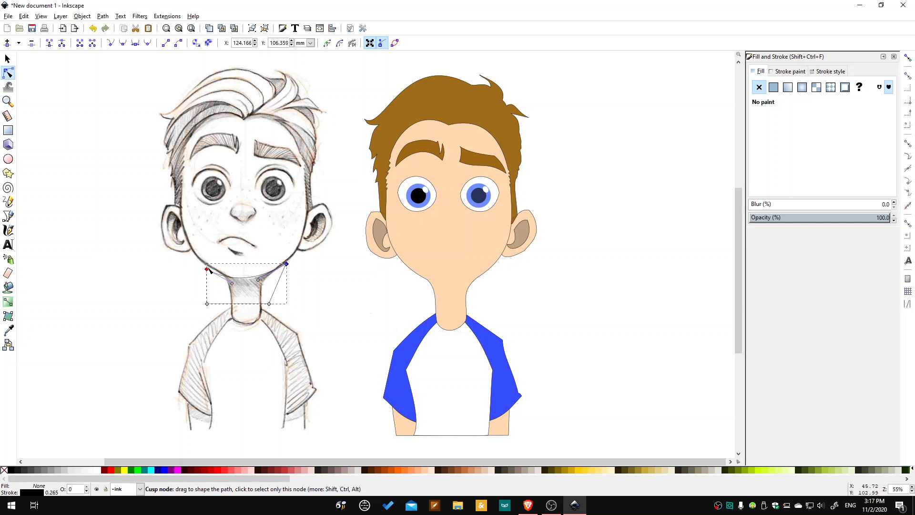
drag(207, 270, 243, 288)
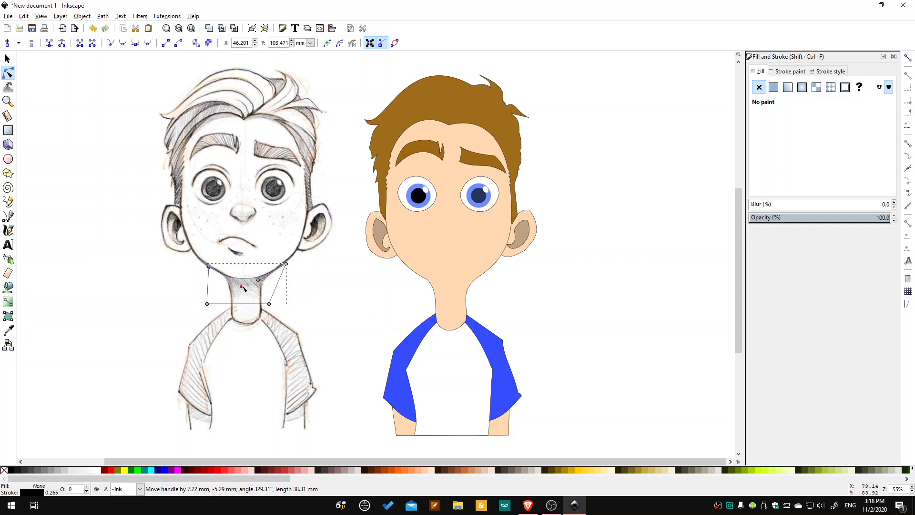
click(337, 292)
drag(287, 266, 283, 265)
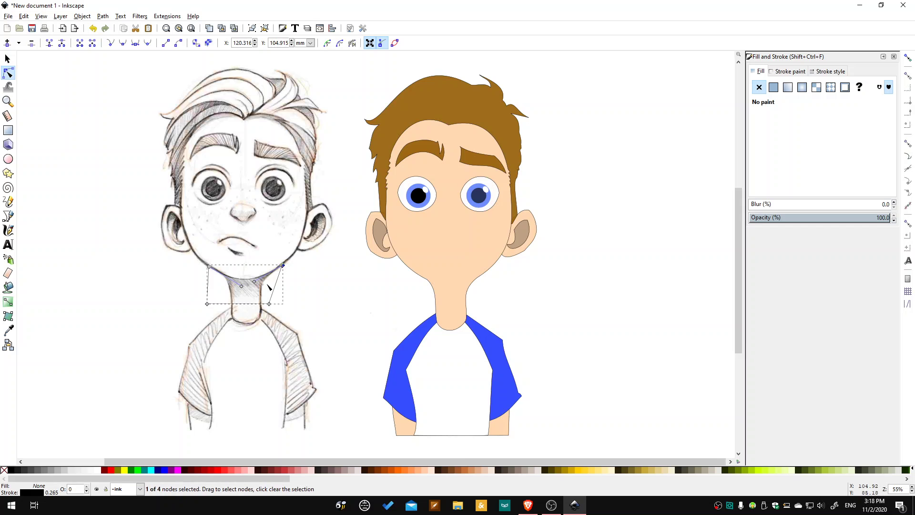
scroll(268, 285, up, 2)
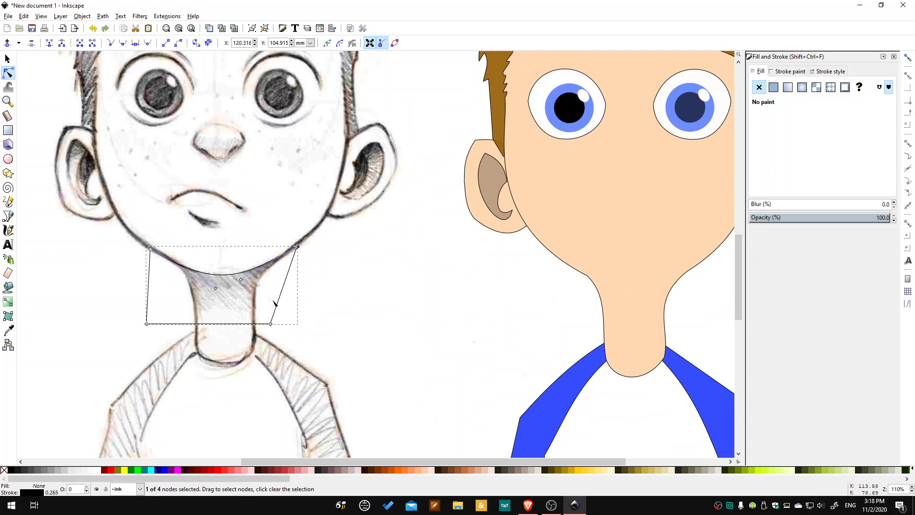
drag(270, 324, 288, 324)
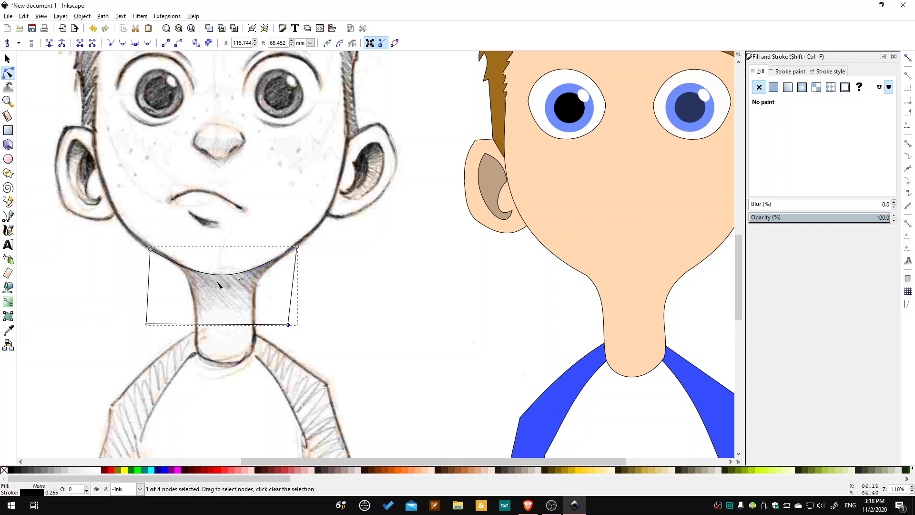
- Move the neck path from the sketch onto the coloured character's neck, aligning its curved edge with the chin
click(7, 58)
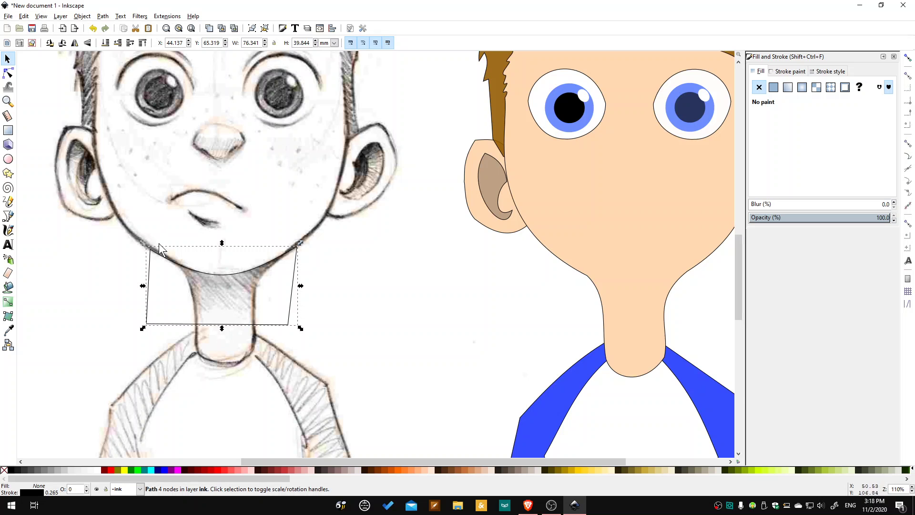
drag(505, 289, 576, 269)
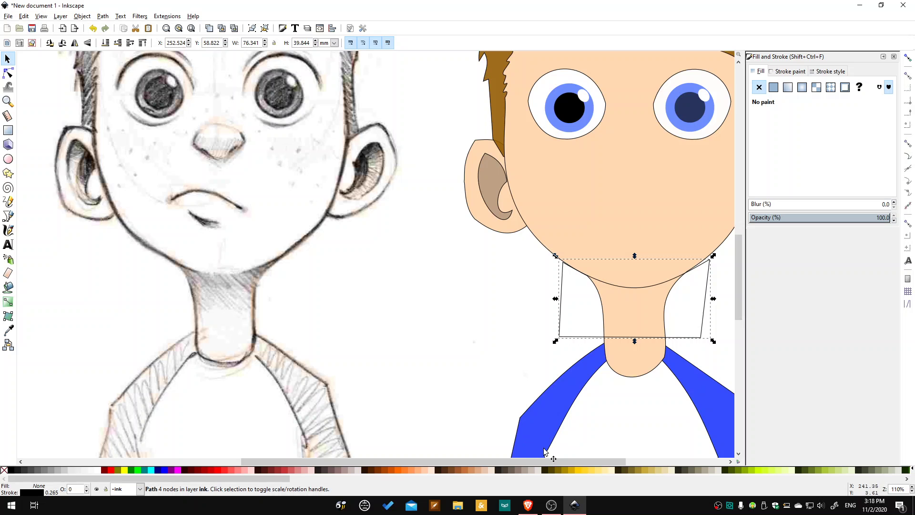
drag(551, 462, 649, 458)
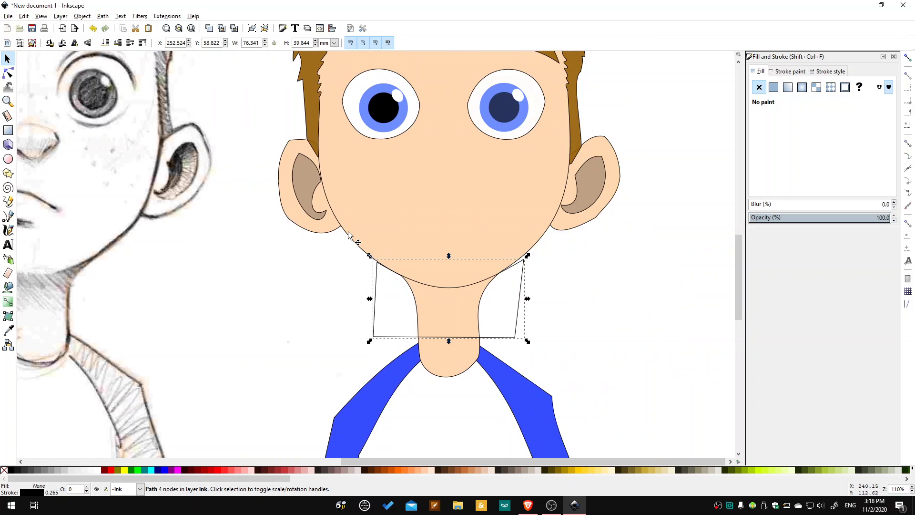
- Duplicate the skin-coloured head-and-neck shape and intersect the copy with the neck path to get a fitted shadow shape
click(360, 231)
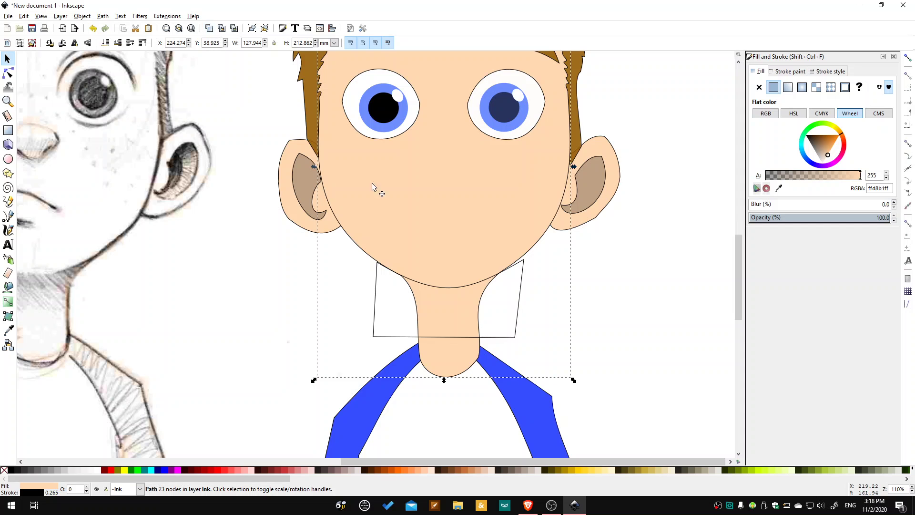
right_click(399, 203)
click(454, 265)
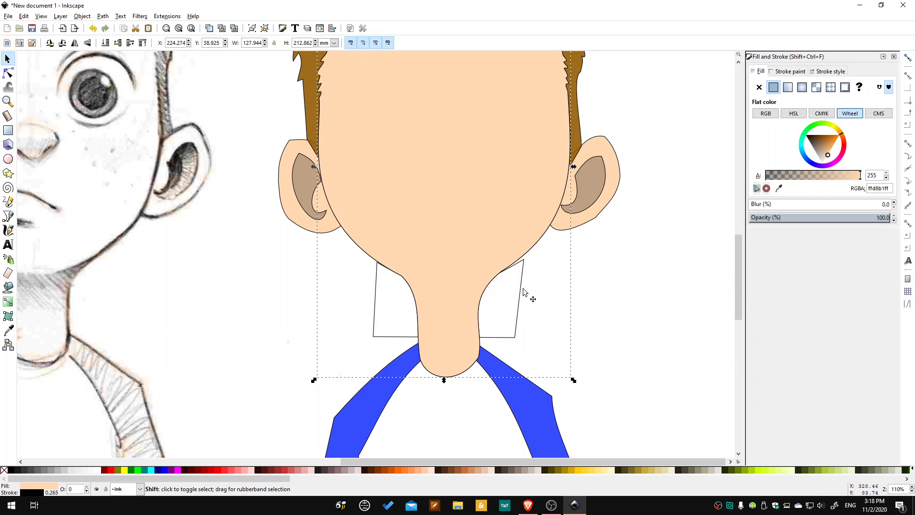
shift+click(524, 267)
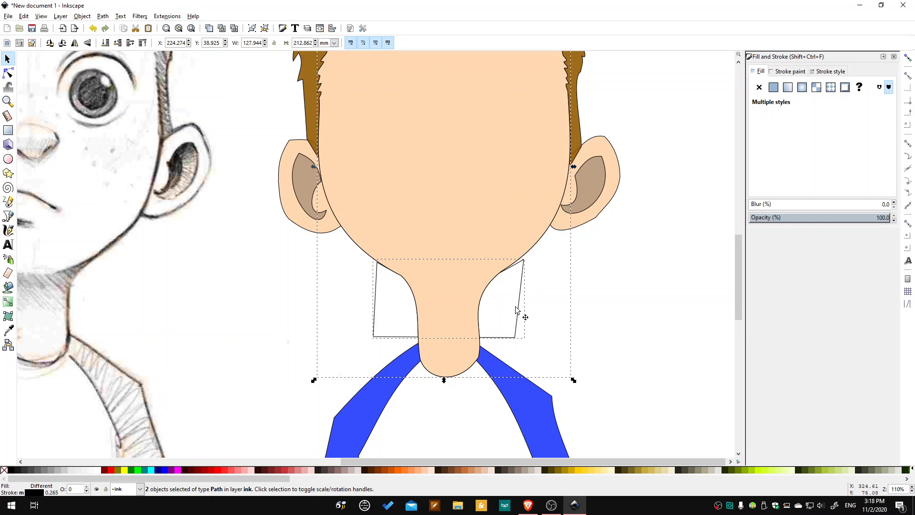
click(102, 19)
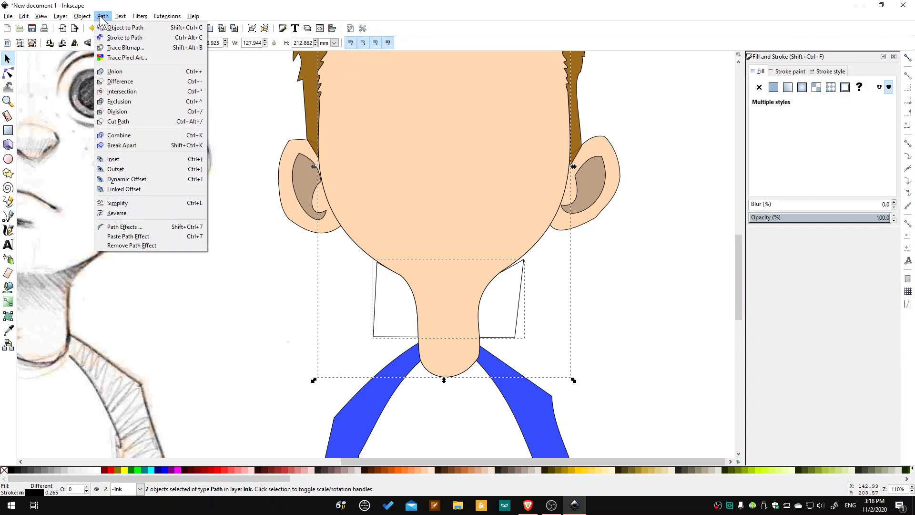
click(141, 91)
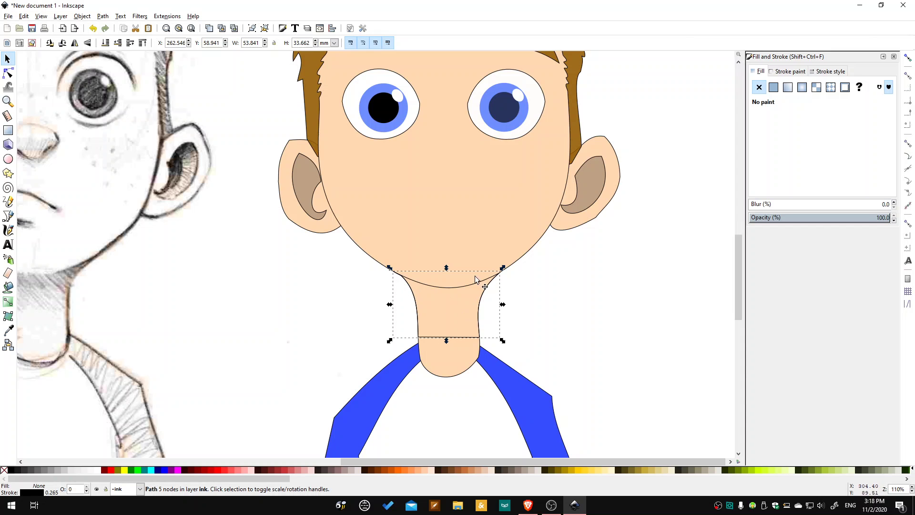
- Give the neck shadow a flat fill sampled from the right ear's shadow, RGBA bea184ff
mouse_move(456, 463)
mouse_down()
mouse_move(424, 462)
mouse_move(447, 458)
mouse_up()
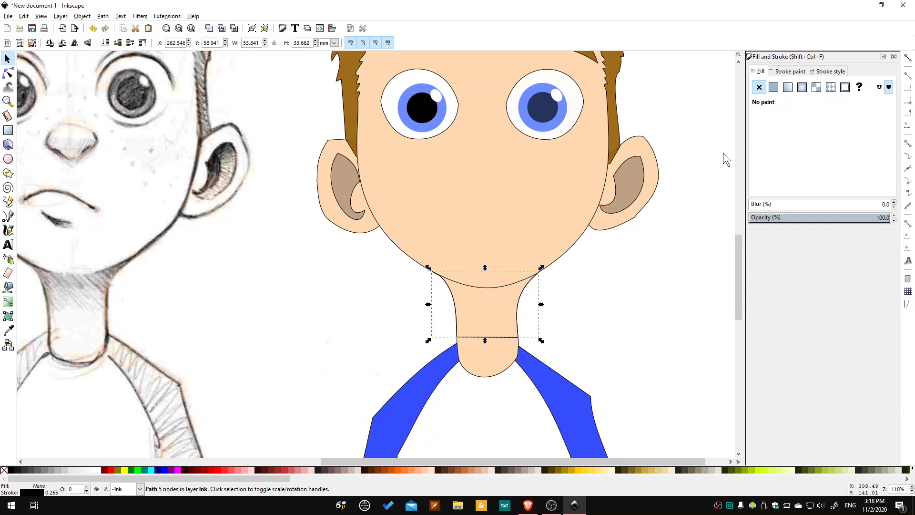
click(774, 87)
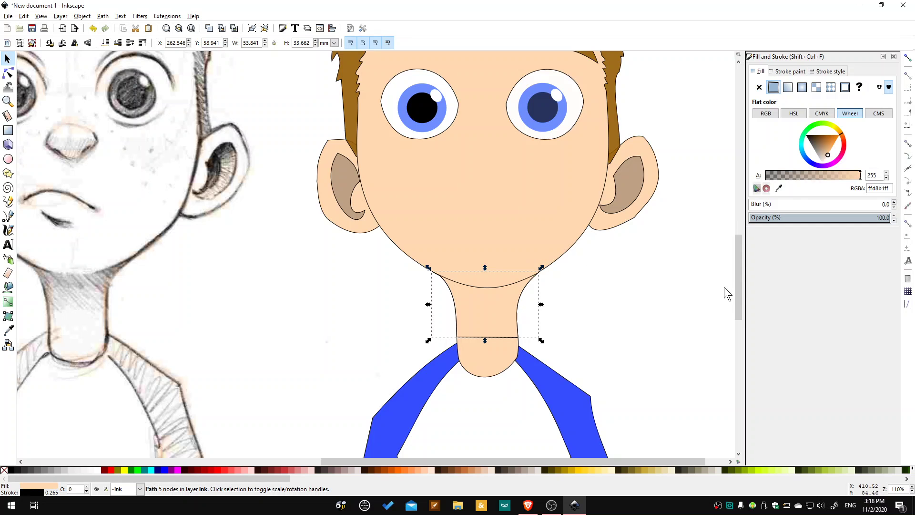
click(779, 188)
click(636, 181)
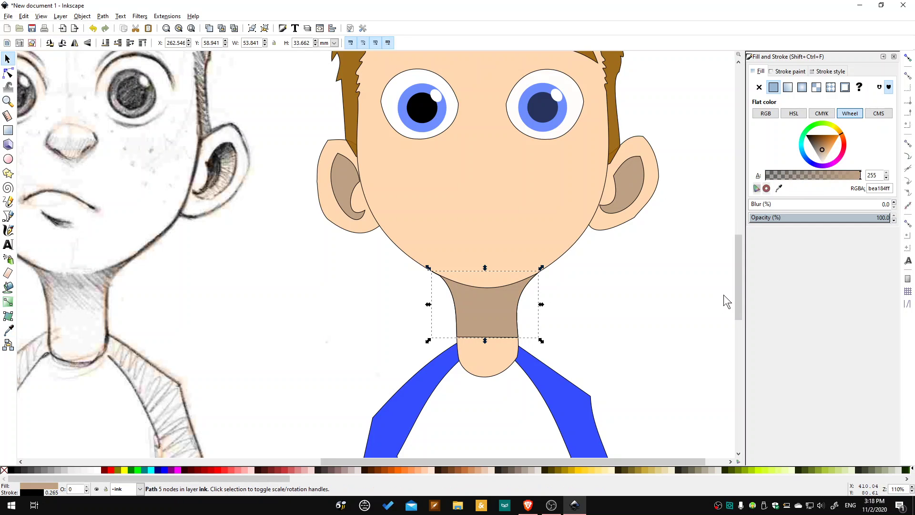
- Convert the neck shadow's fill to a linear gradient running vertically, opaque below the chin and fading to transparent near its lower edge
click(788, 88)
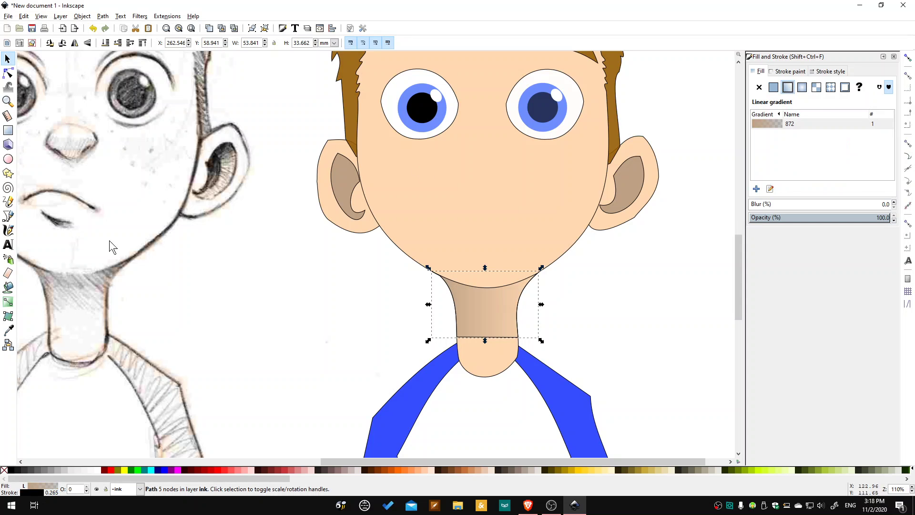
click(8, 301)
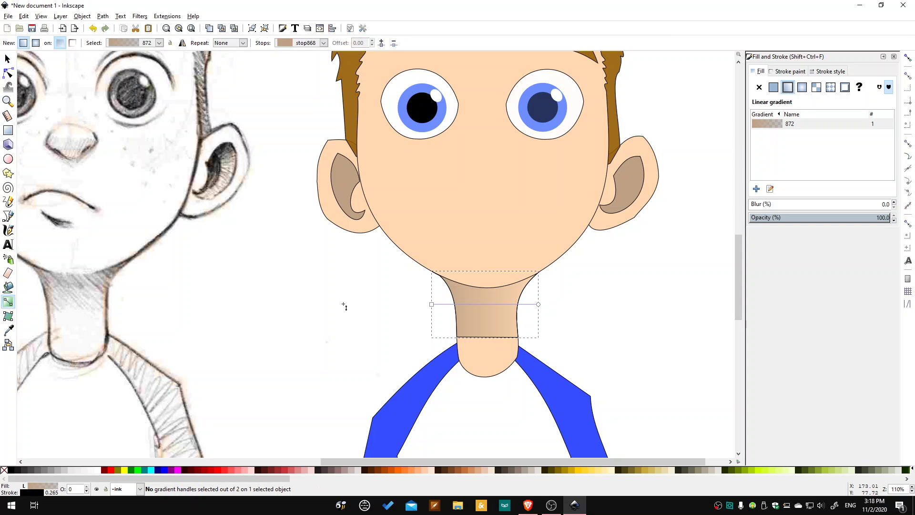
drag(538, 304, 493, 332)
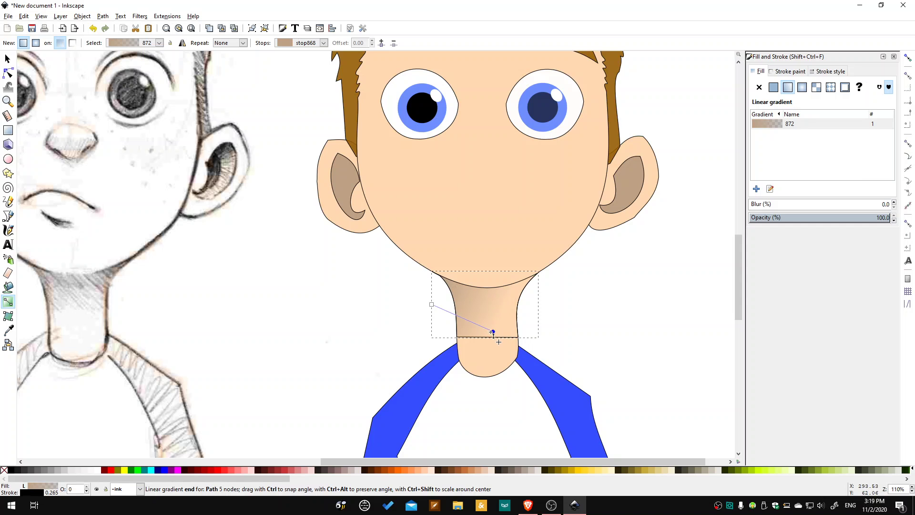
drag(432, 304, 493, 294)
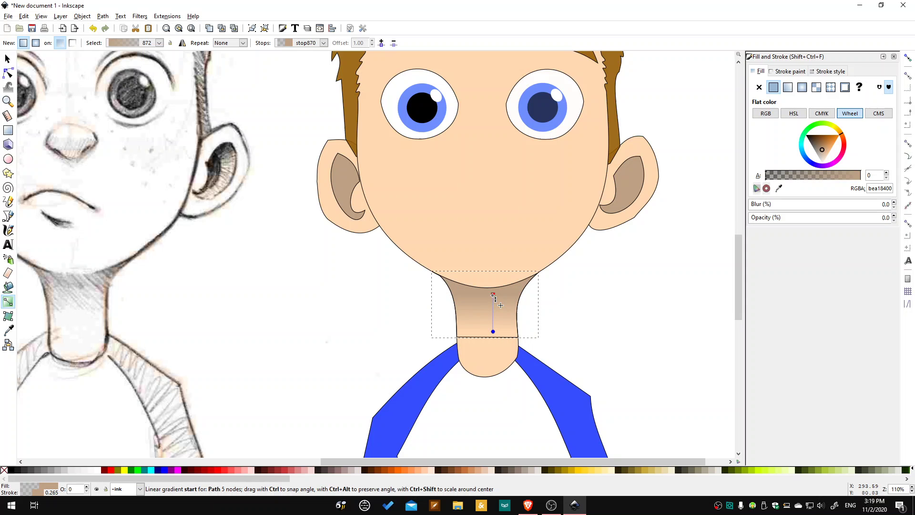
click(493, 332)
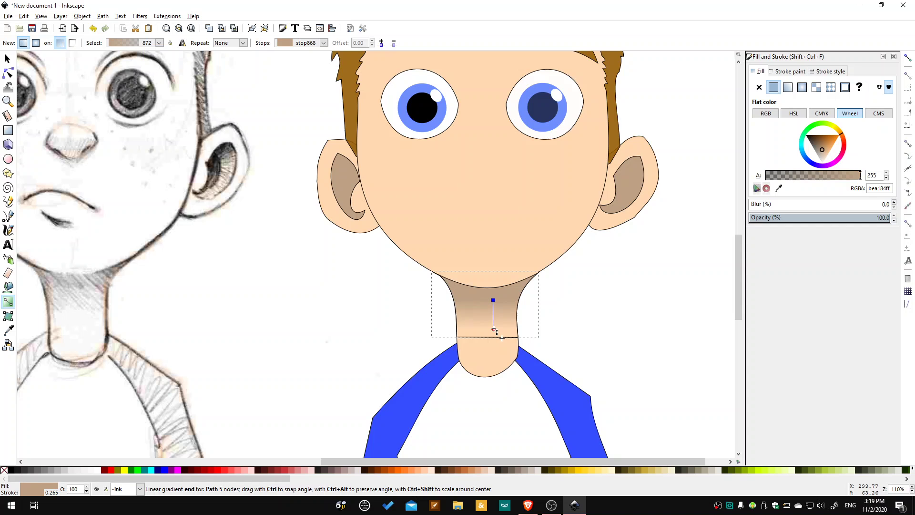
click(494, 330)
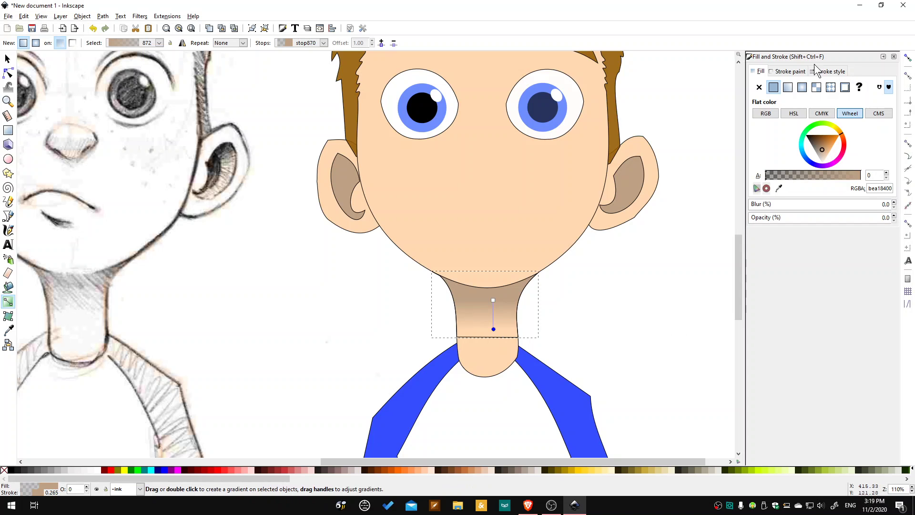
- Remove the stroke paint from the neck shadow shape and deselect it
click(790, 72)
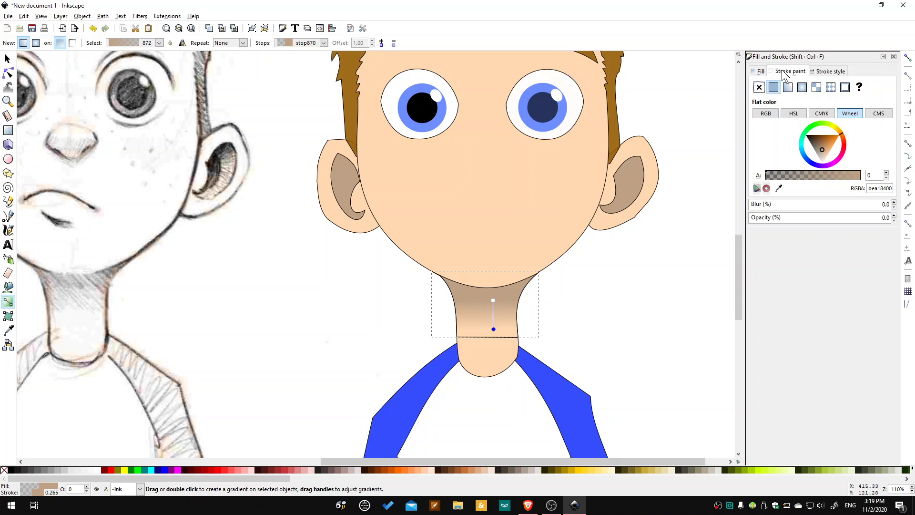
click(759, 88)
key(ctrl+z)
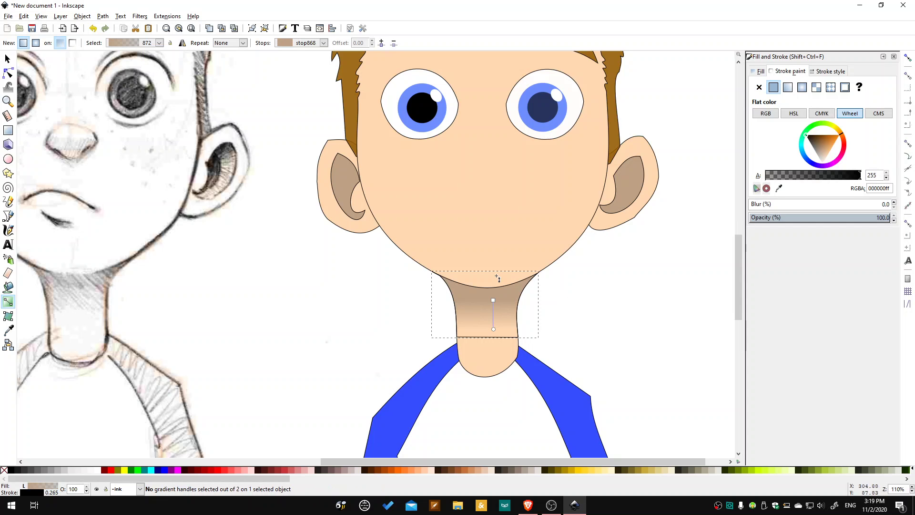
click(7, 59)
click(597, 310)
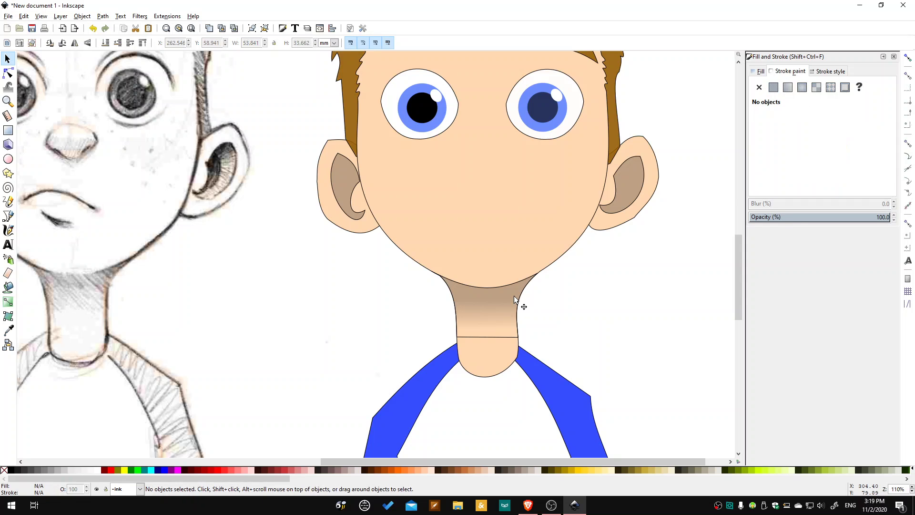
click(514, 295)
click(762, 89)
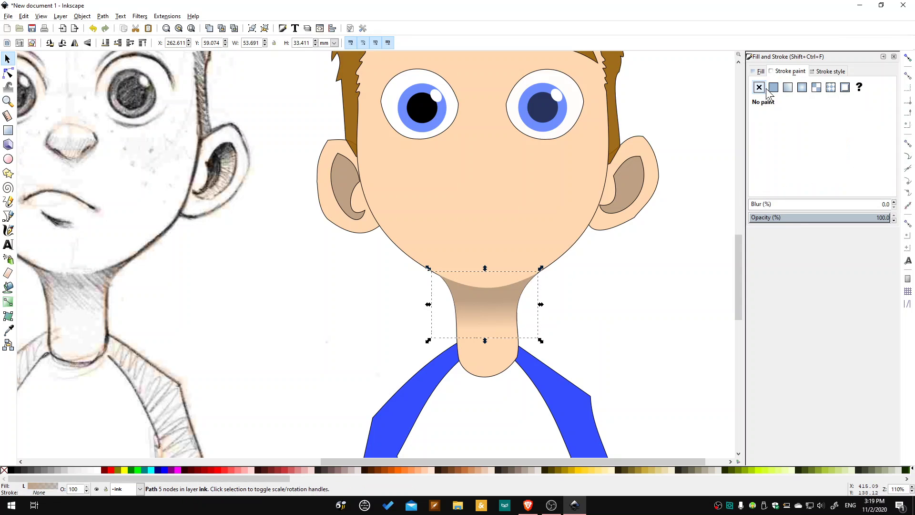
click(644, 300)
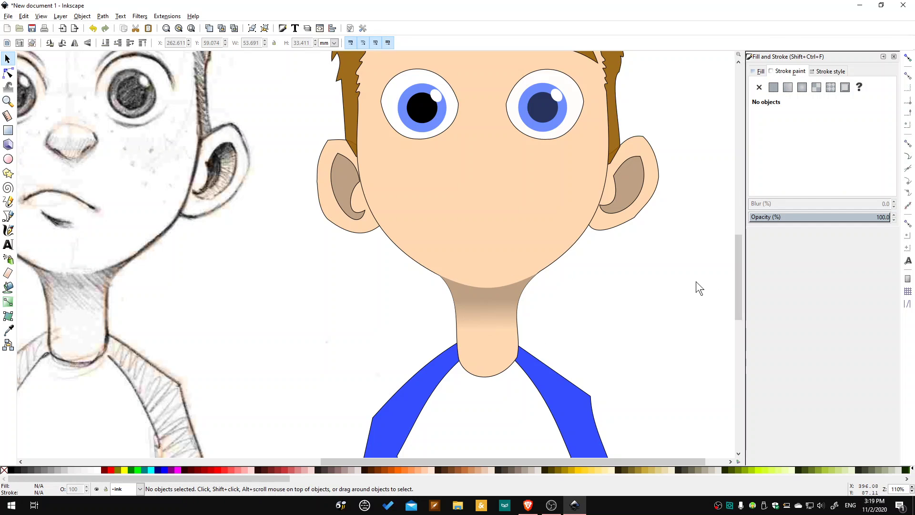
scroll(633, 307, down, 3)
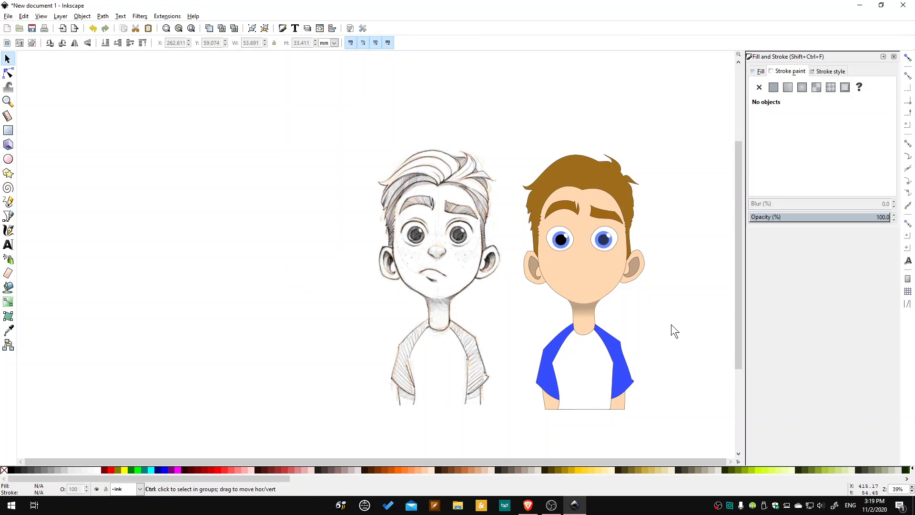
- Lower the neck shadow's opacity to 47% and deselect it
scroll(671, 324, up, 3)
click(428, 286)
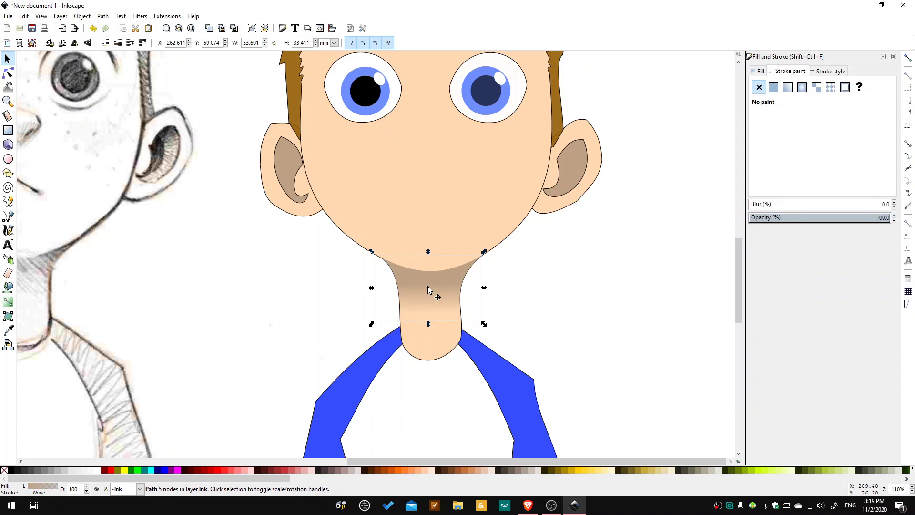
click(761, 71)
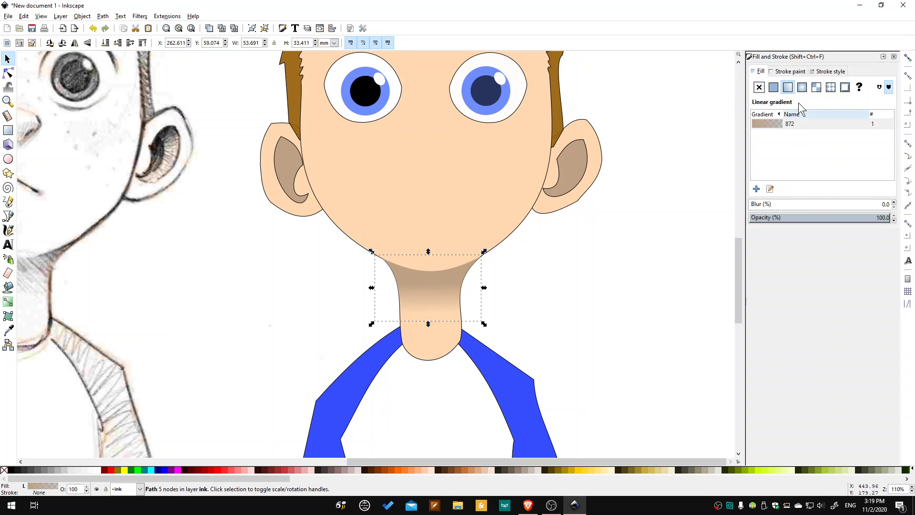
click(789, 71)
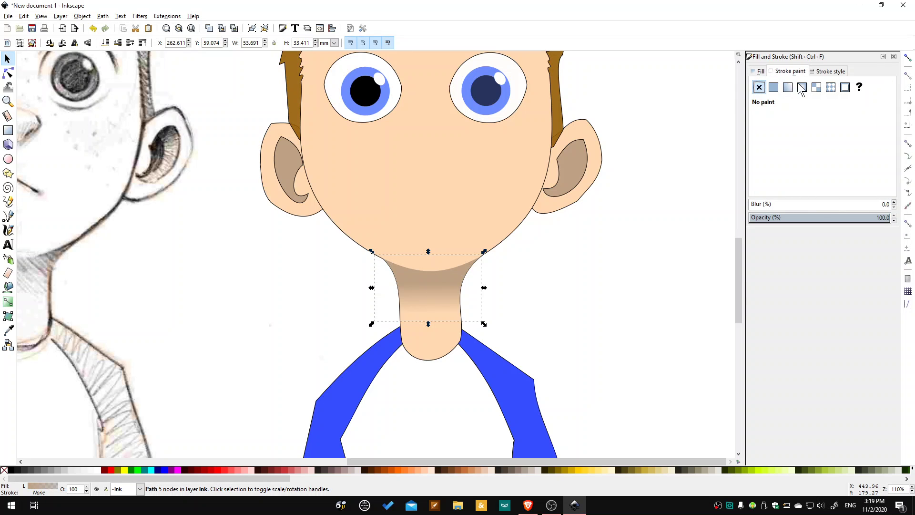
click(761, 72)
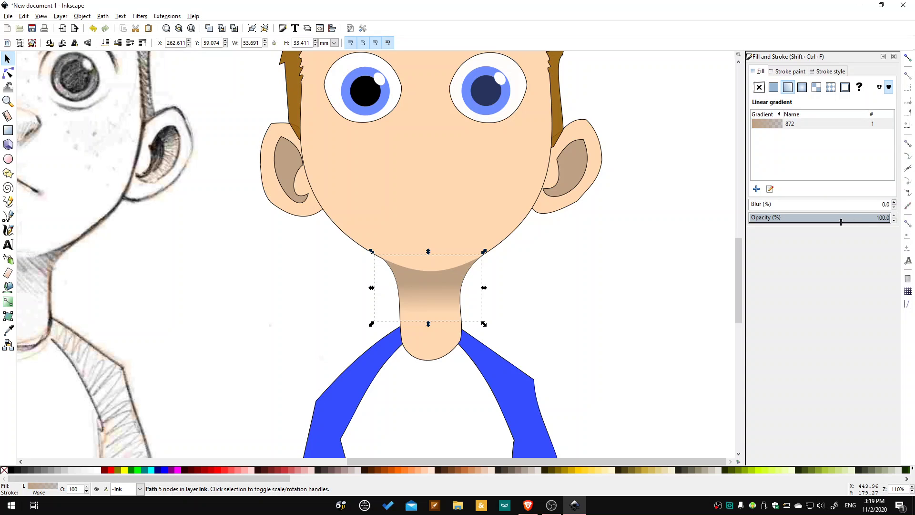
drag(841, 220, 815, 218)
click(620, 245)
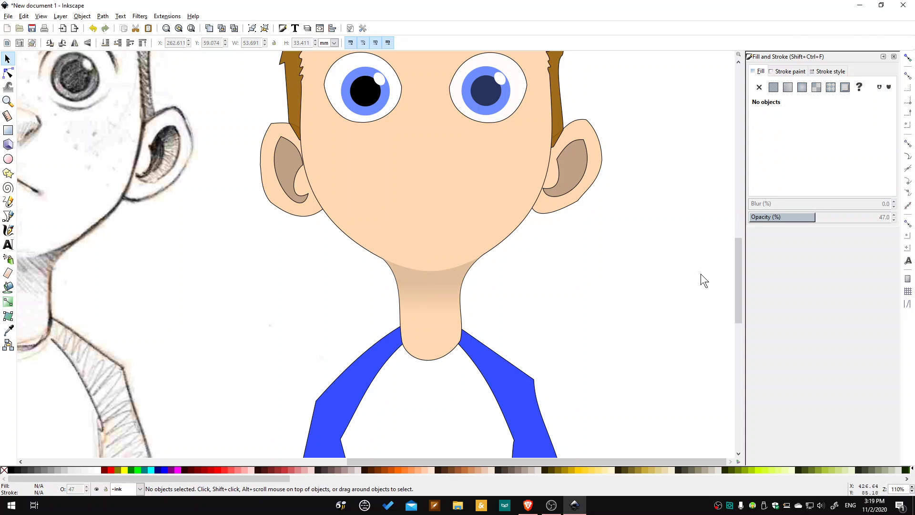
- Draw a closed four-sided path across both upper arms and sleeve ends of the sketch as the base for the arm shading
scroll(299, 259, down, 2)
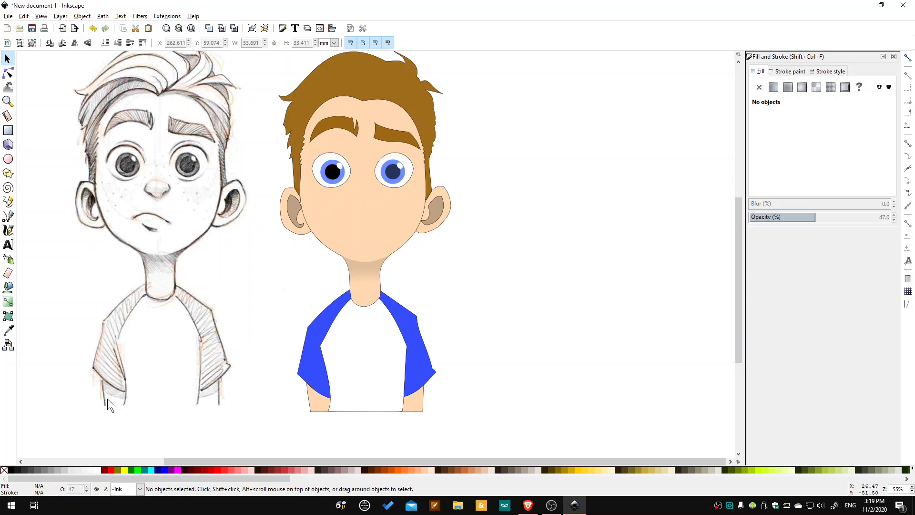
scroll(113, 402, up, 3)
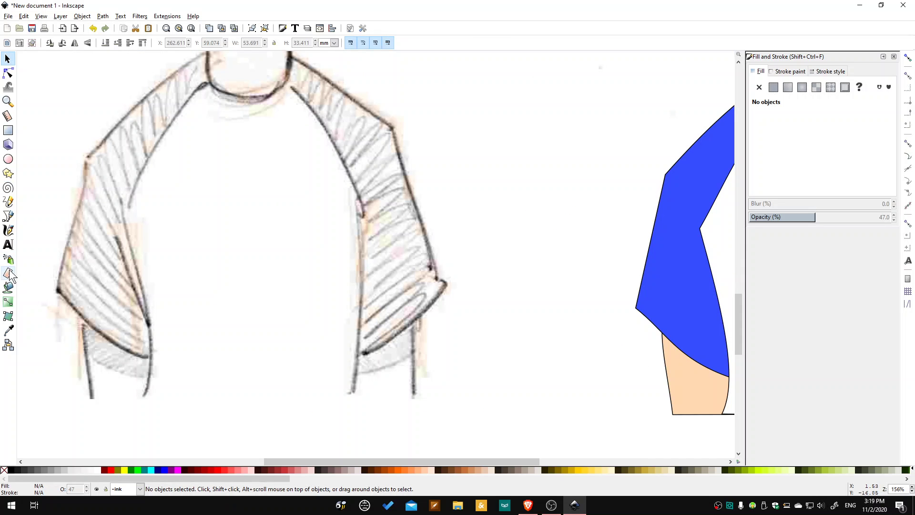
click(8, 216)
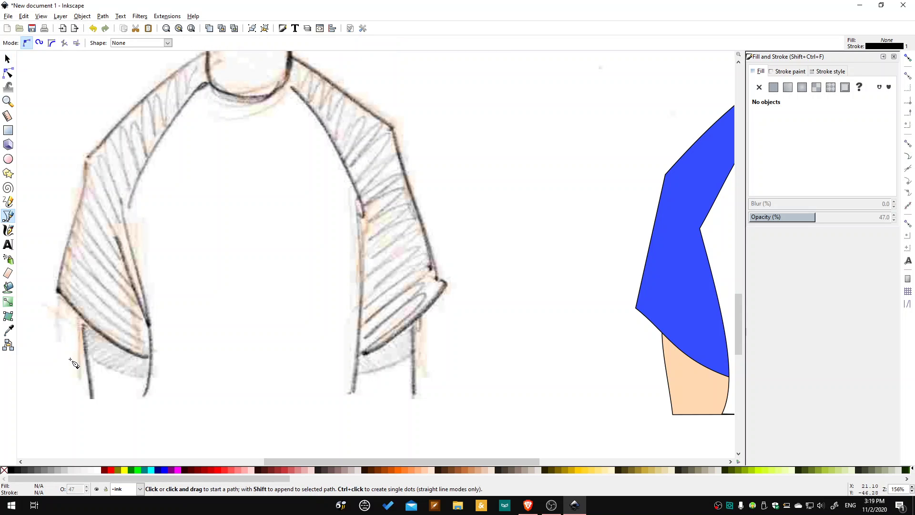
click(67, 356)
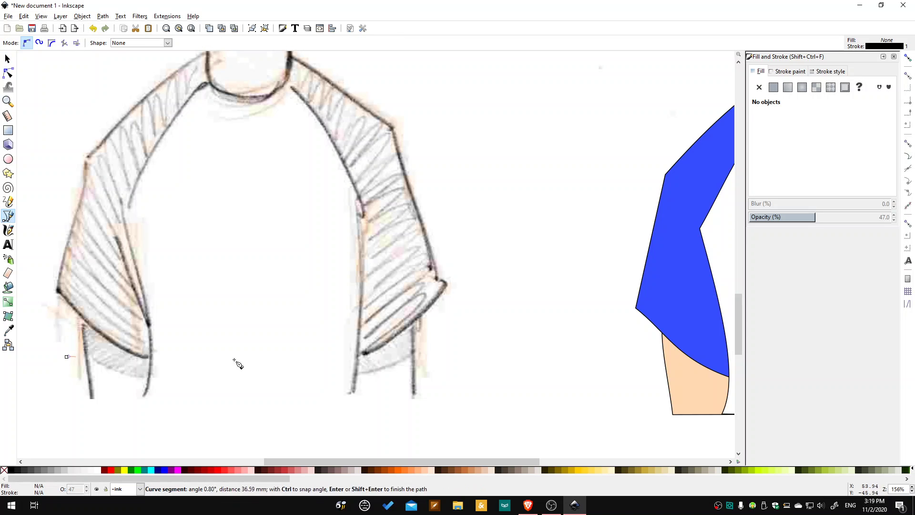
click(426, 354)
click(426, 291)
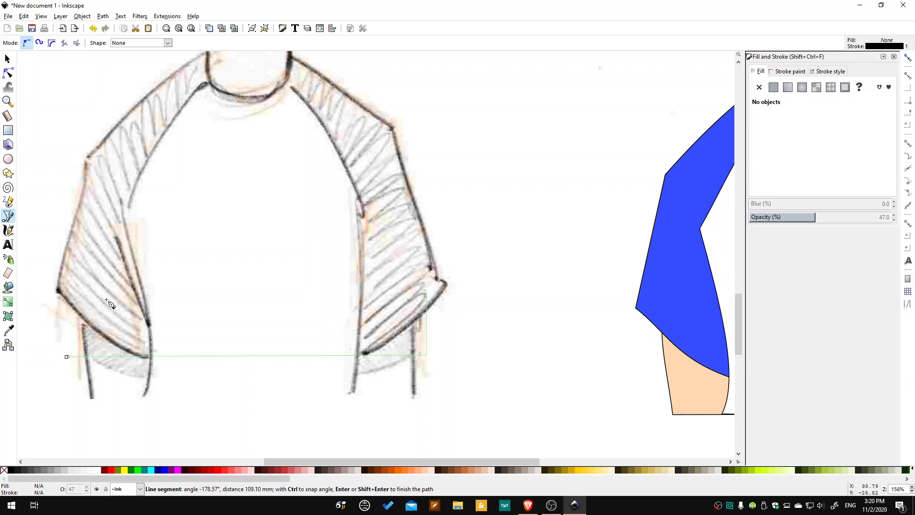
click(71, 299)
click(68, 357)
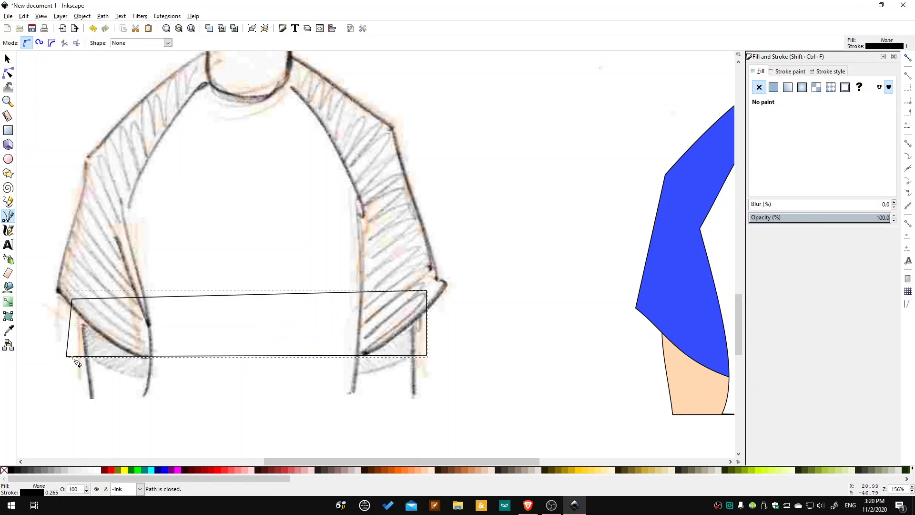
- Curve the path's lower edge into a downward arc and adjust its lower corners to follow the sketched shadows below both sleeves
click(8, 72)
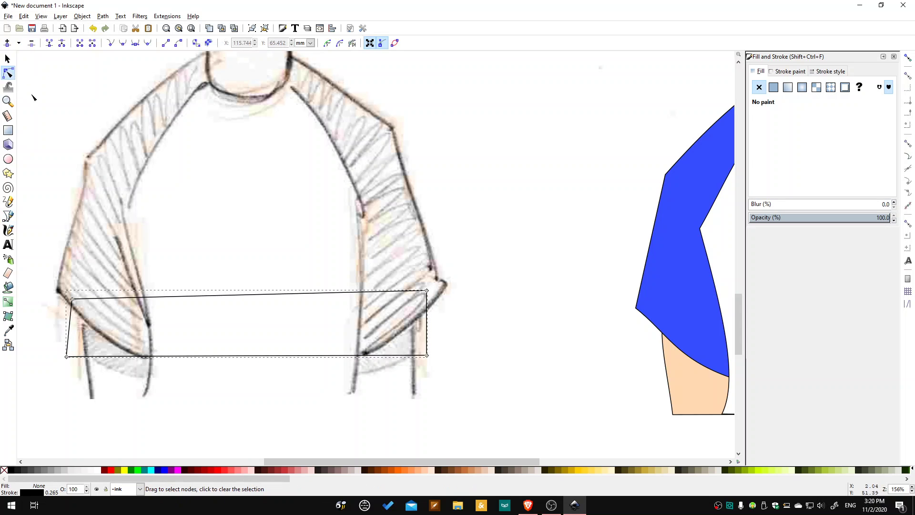
drag(235, 360, 235, 384)
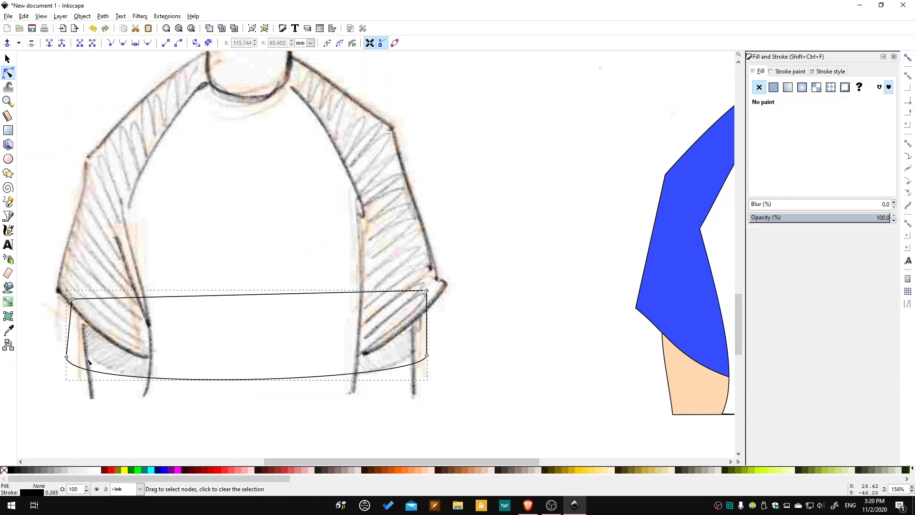
drag(66, 357, 73, 344)
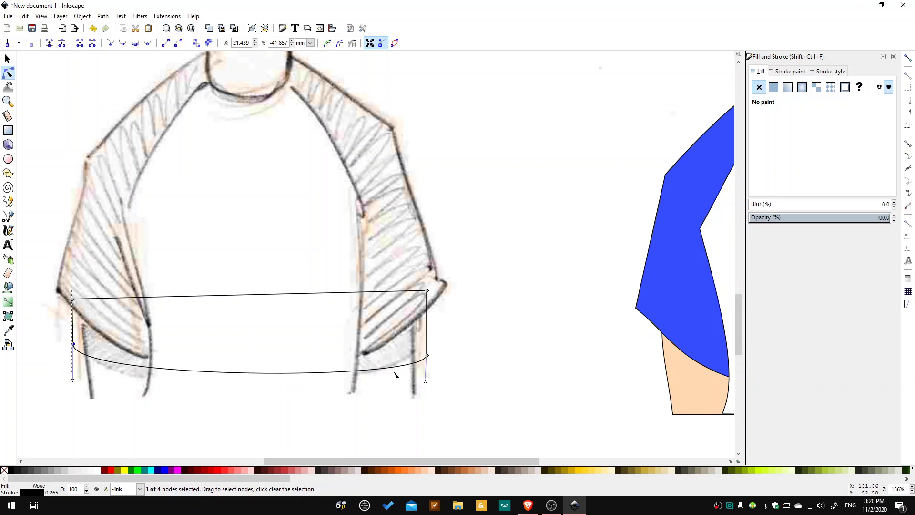
drag(427, 356, 429, 344)
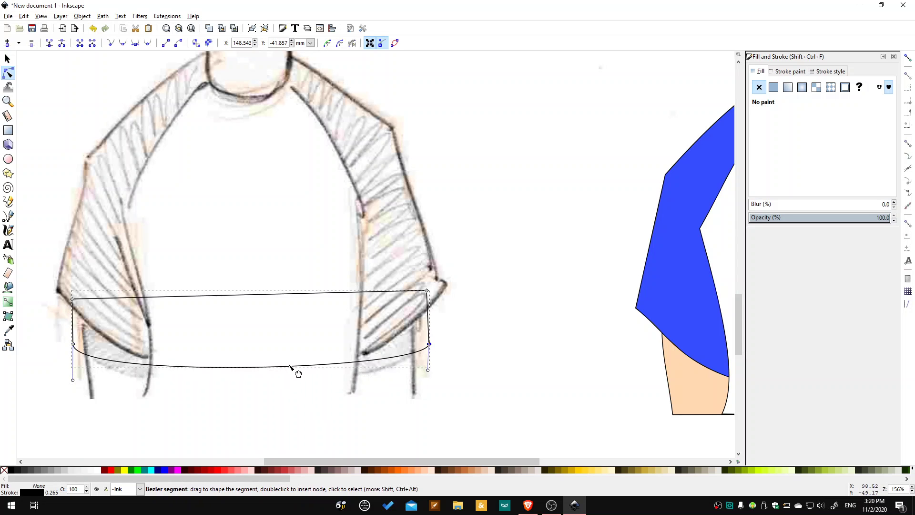
drag(292, 369, 271, 383)
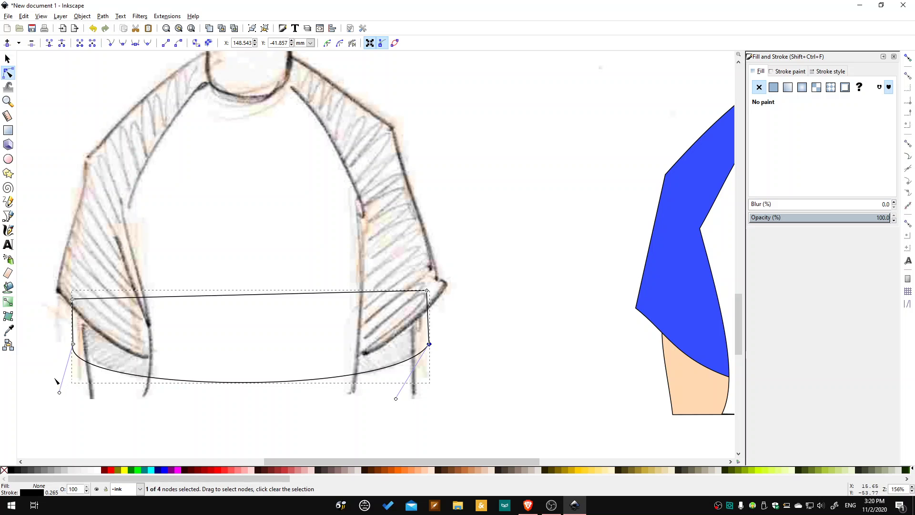
drag(56, 391, 101, 364)
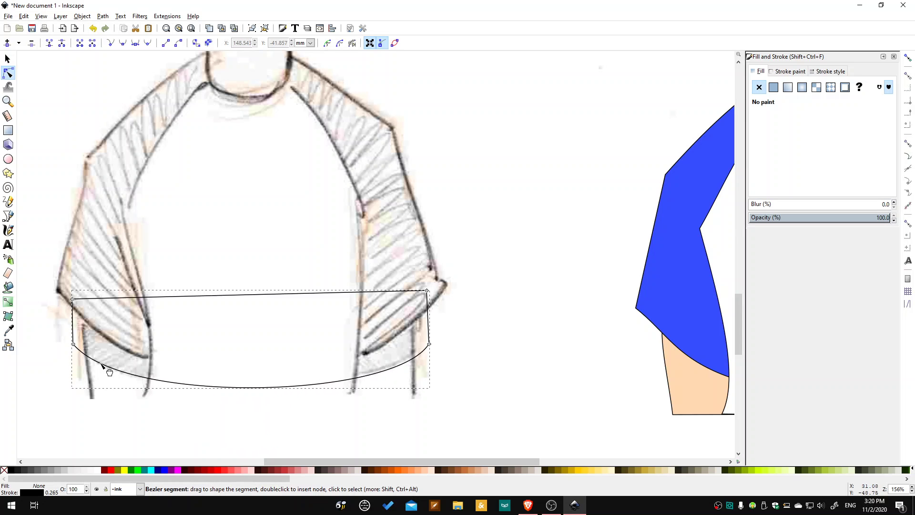
drag(422, 361, 411, 357)
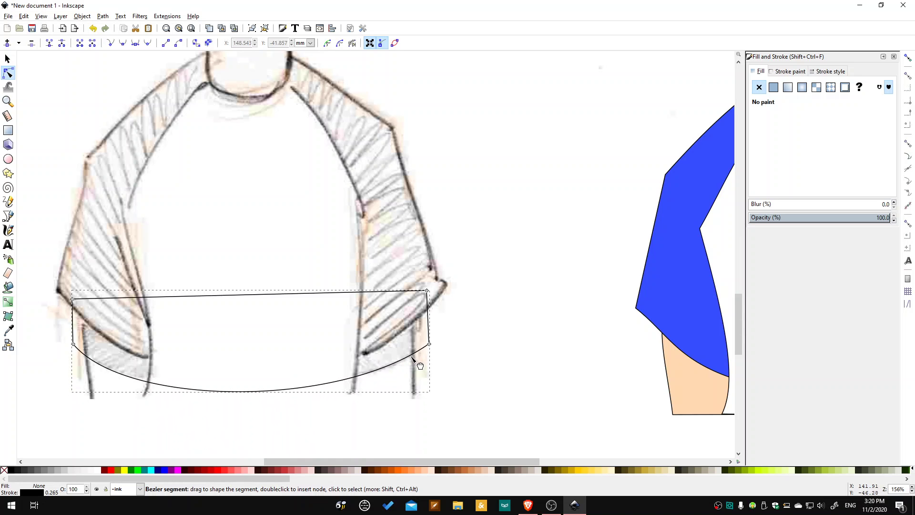
- Move the curved shadow path from the sketch onto the arms of the coloured figure
click(7, 58)
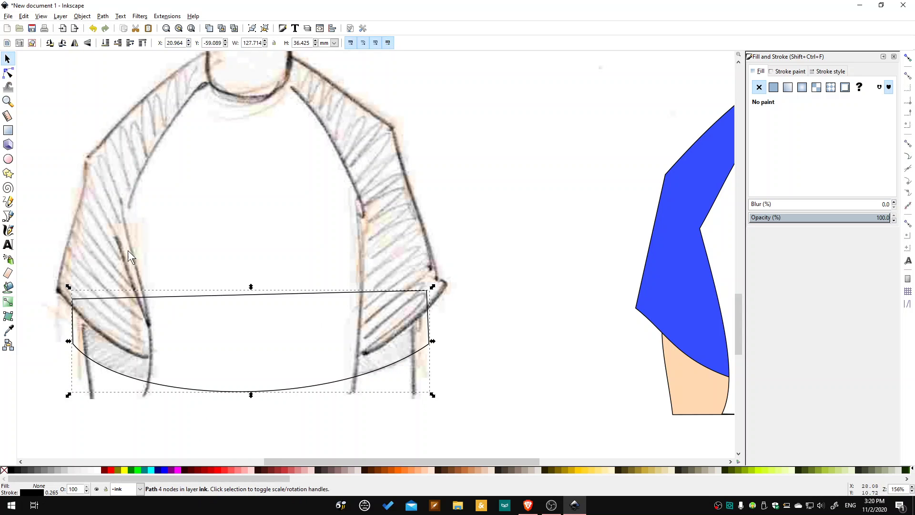
scroll(313, 297, down, 1)
drag(453, 461, 524, 435)
scroll(241, 301, down, 2)
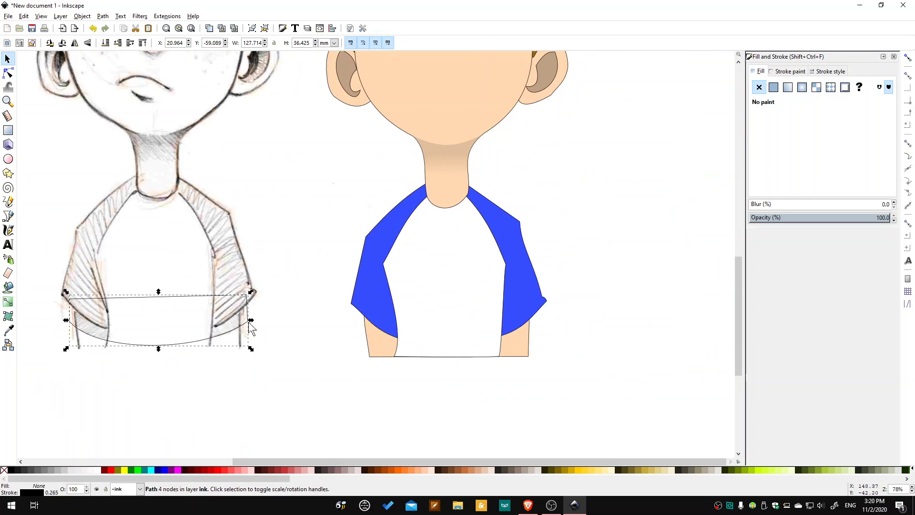
drag(253, 314, 538, 322)
- Duplicate the skin-coloured arms shape and intersect the copy with the curved path to get a fitted arm shadow
click(523, 358)
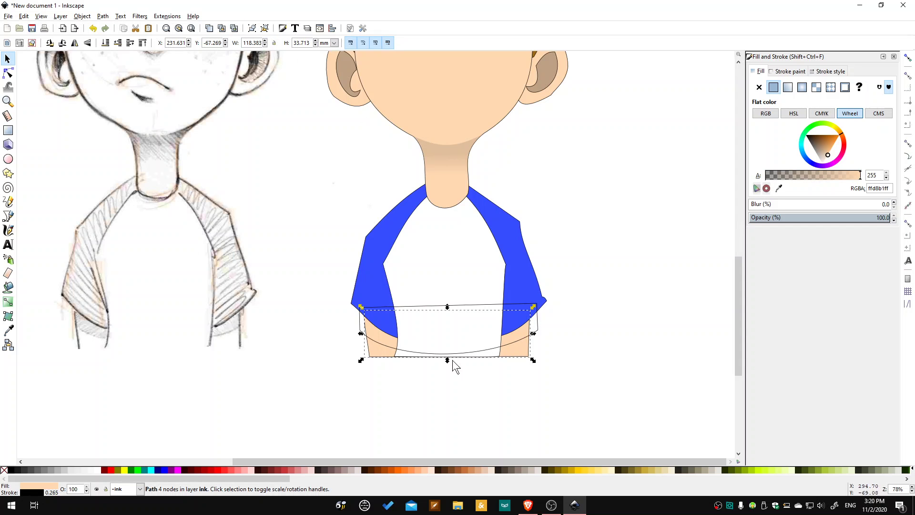
right_click(521, 349)
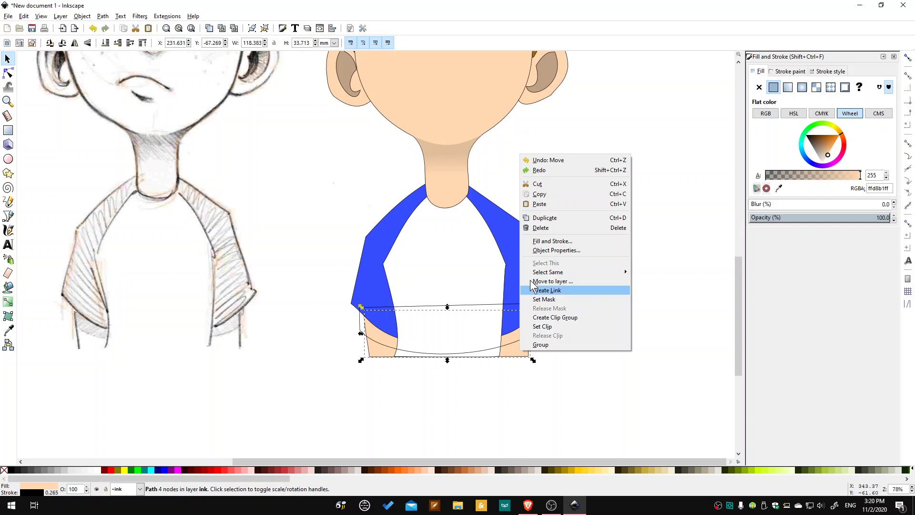
click(545, 218)
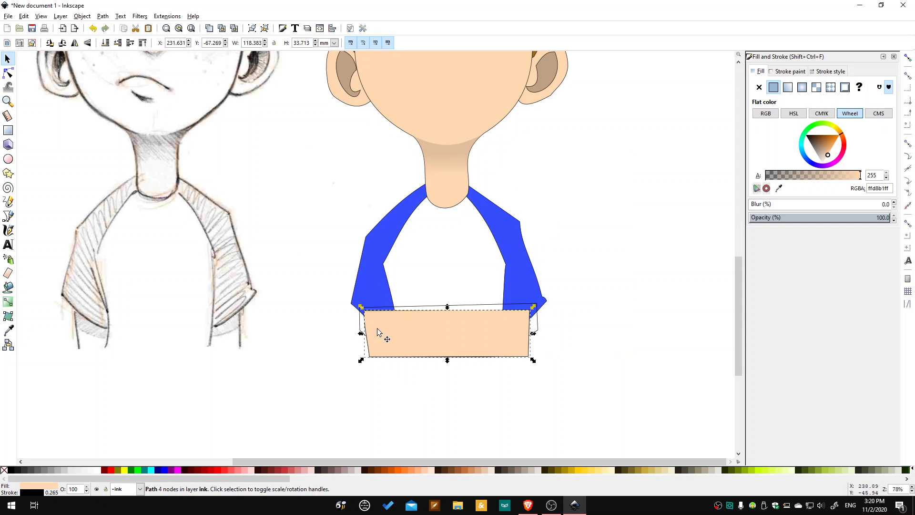
shift+click(364, 328)
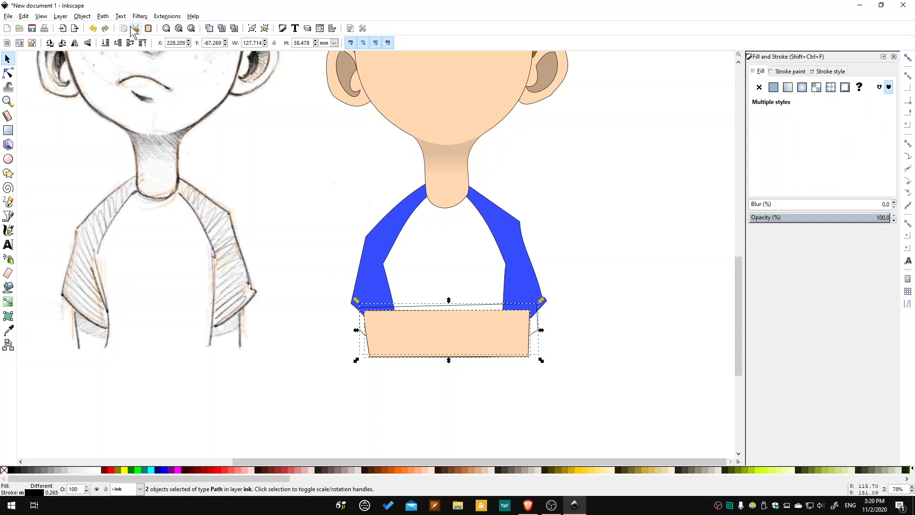
click(103, 17)
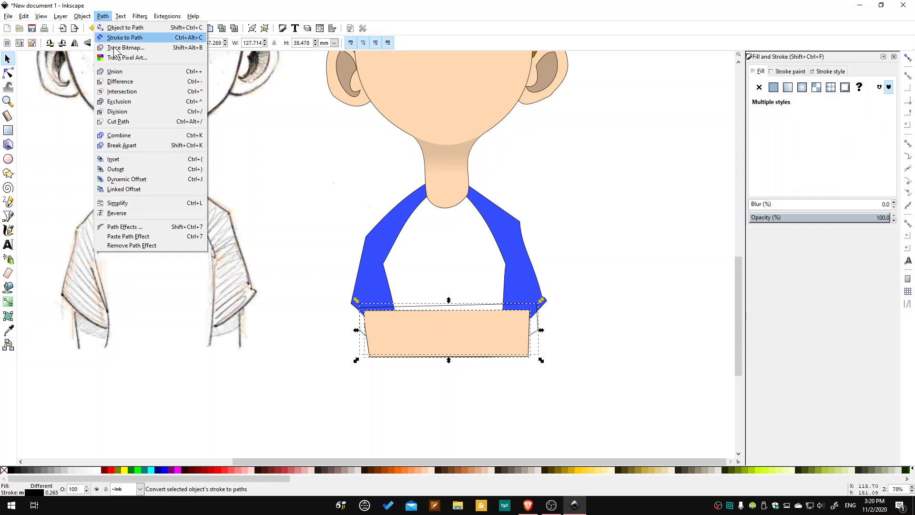
click(125, 92)
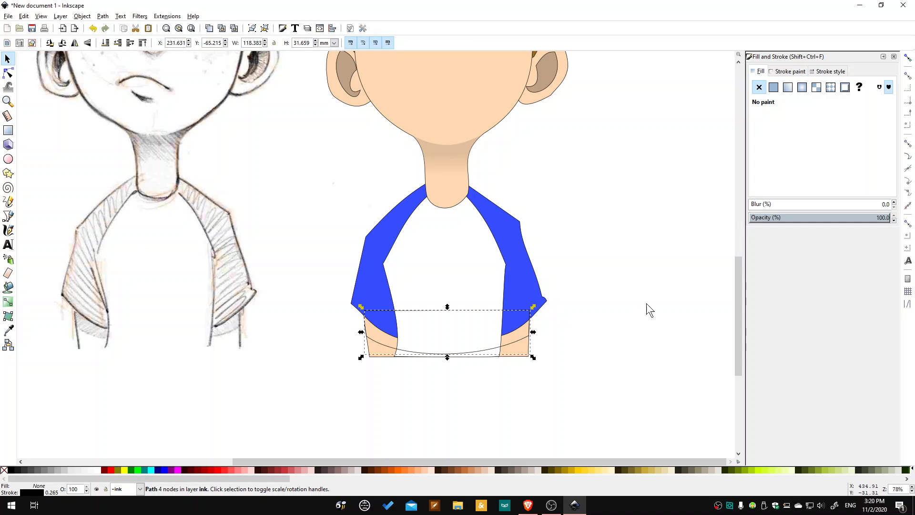
- Give the arm shadow a flat fill sampled from the neck shadow, RGBA e0be9cff, and remove its stroke paint
click(776, 89)
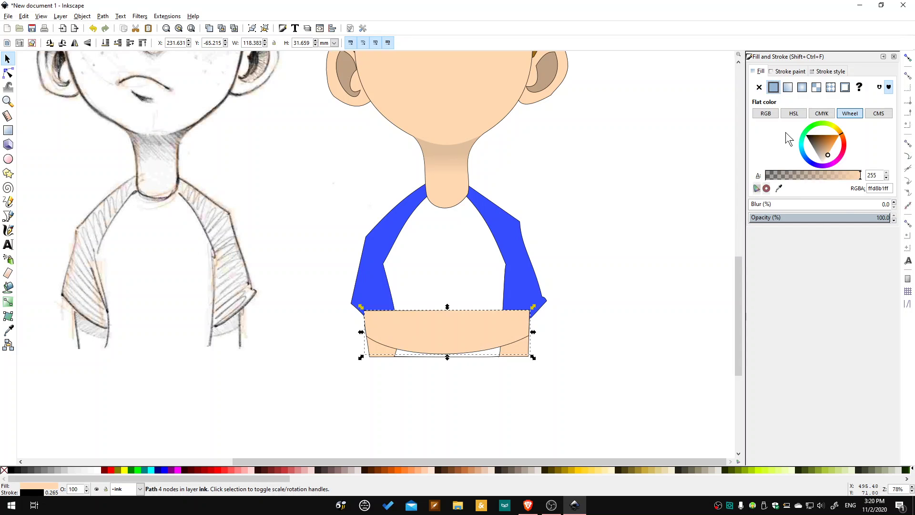
click(779, 191)
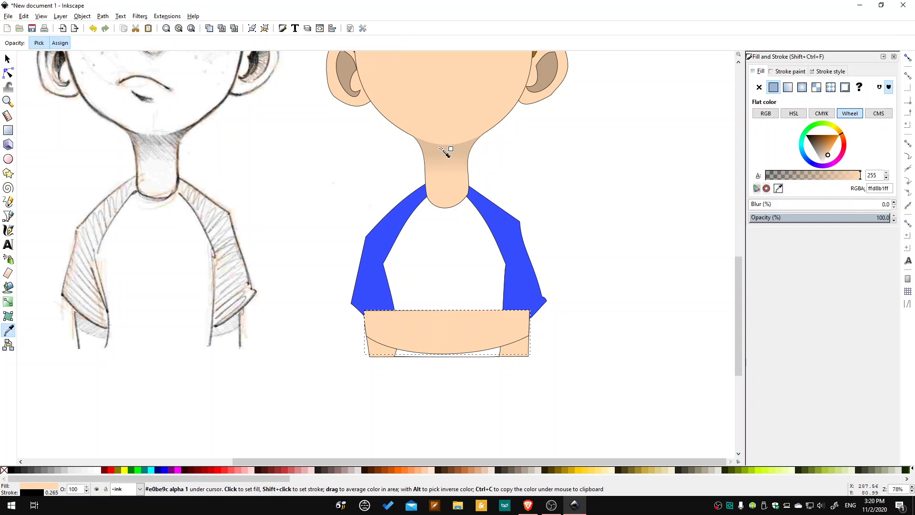
click(441, 149)
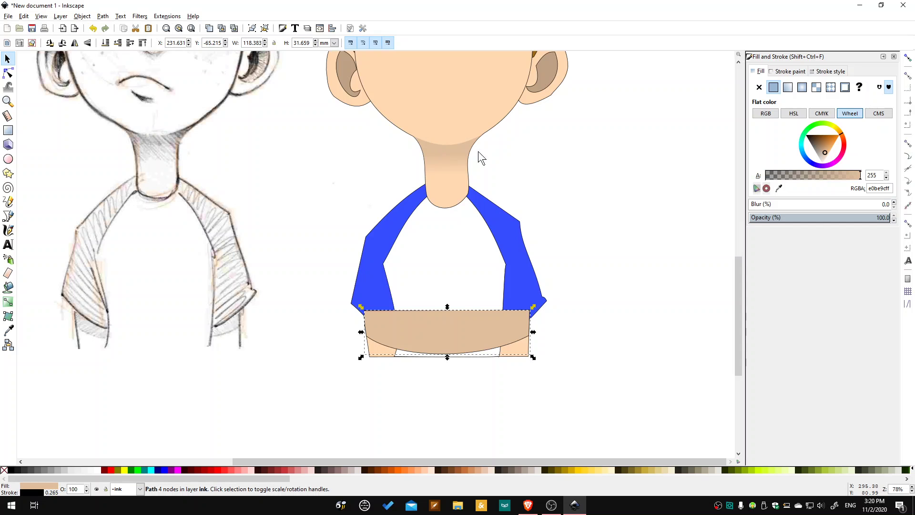
click(789, 72)
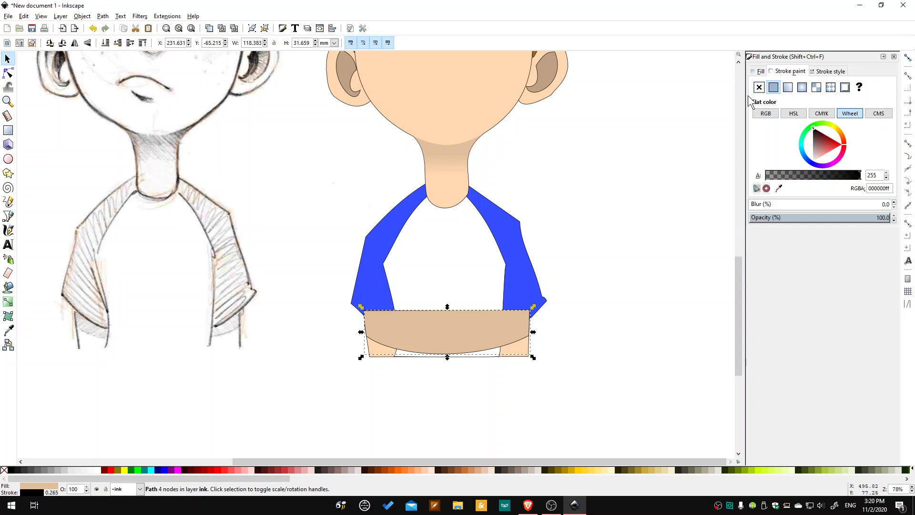
click(760, 87)
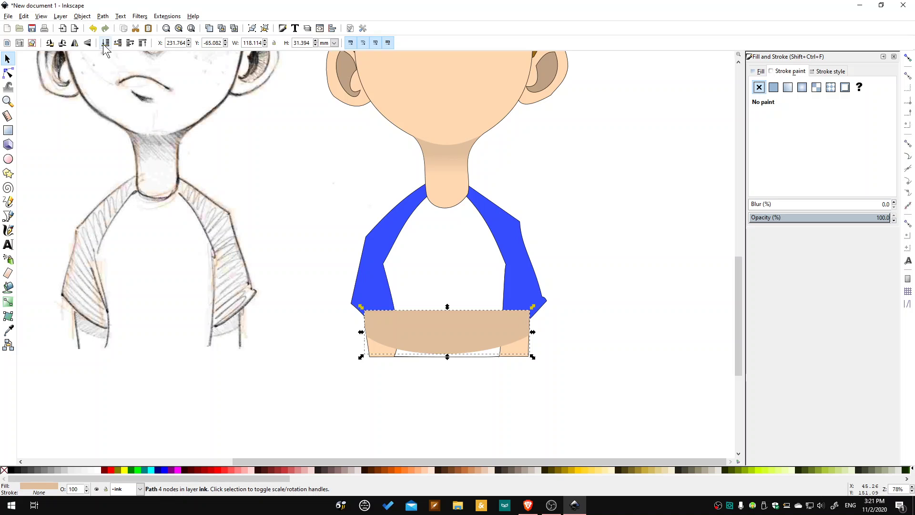
- Lower the arm shadow in the stacking order until it sits behind the shirt and sleeves, and deselect it
click(118, 43)
click(117, 43)
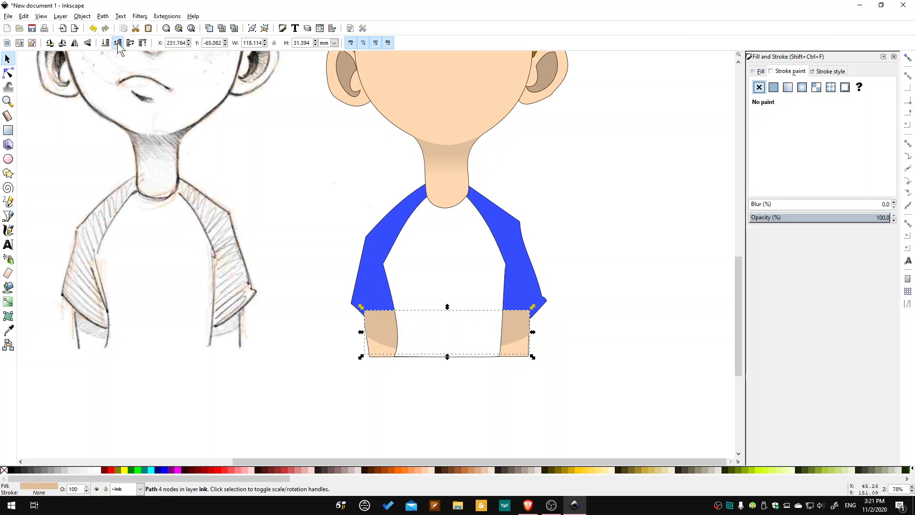
click(643, 290)
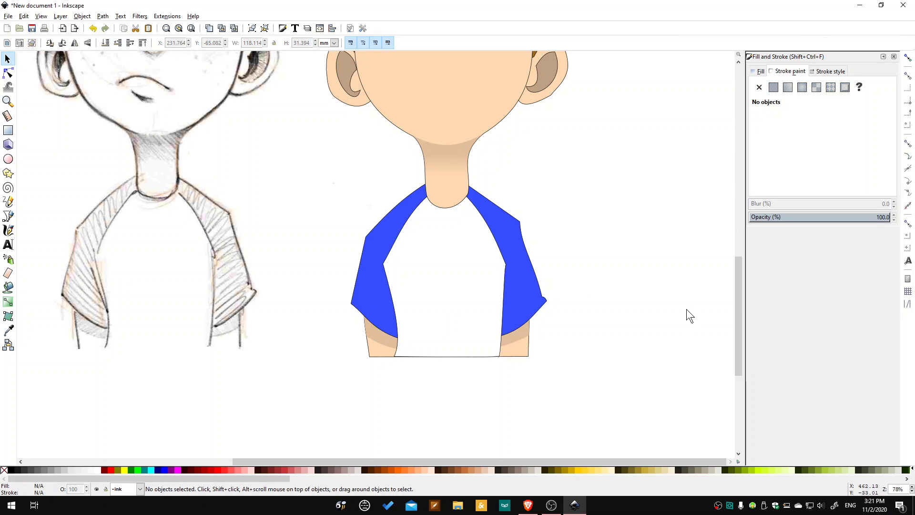
scroll(652, 278, up, 3)
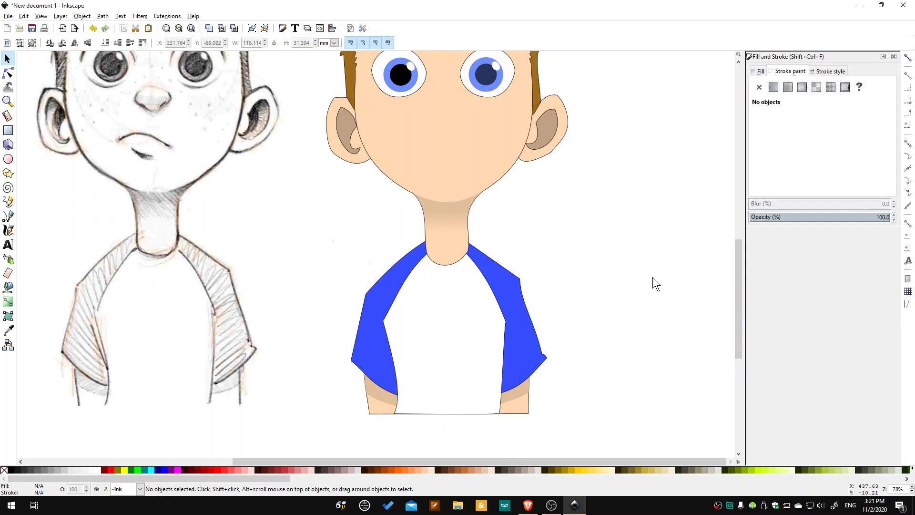
scroll(653, 278, down, 2)
scroll(655, 277, up, 1)
scroll(655, 277, up, 1)
click(191, 30)
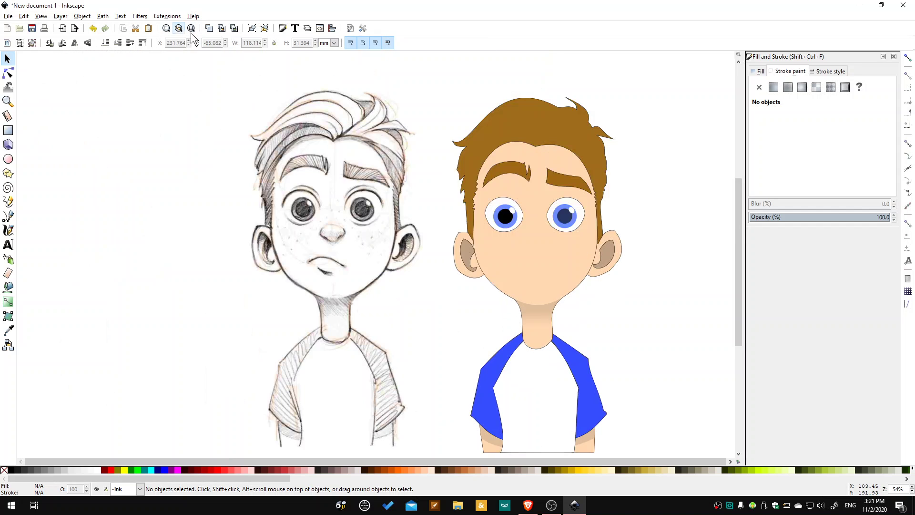
scroll(685, 269, down, 1)
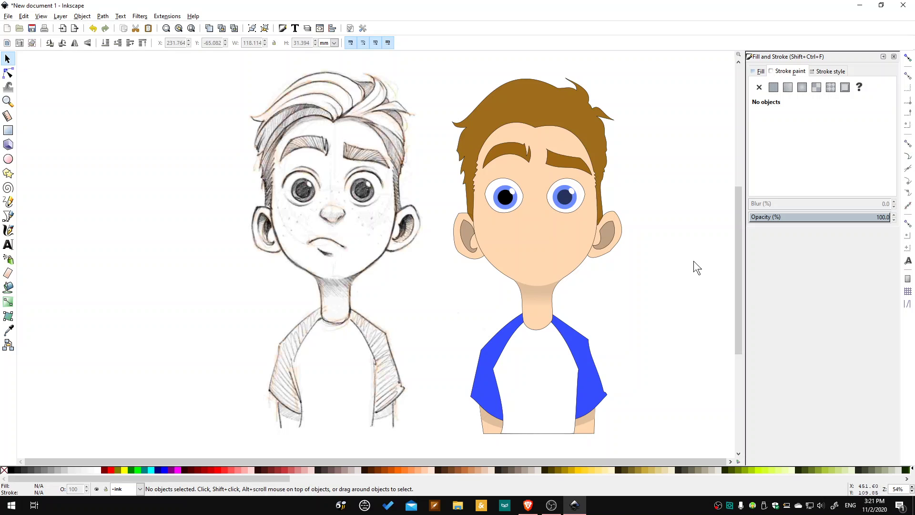
scroll(698, 255, up, 1)
scroll(704, 244, down, 1)
scroll(705, 242, up, 2)
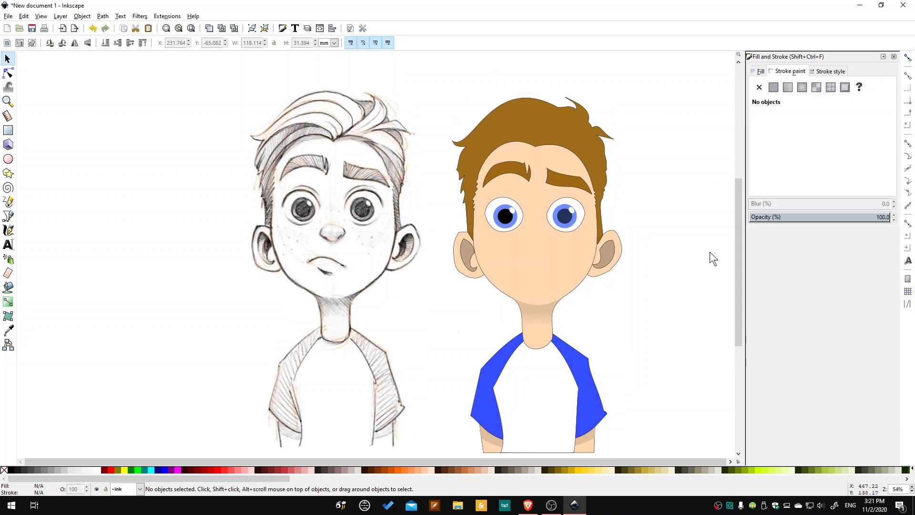
scroll(708, 247, down, 1)
scroll(708, 255, down, 1)
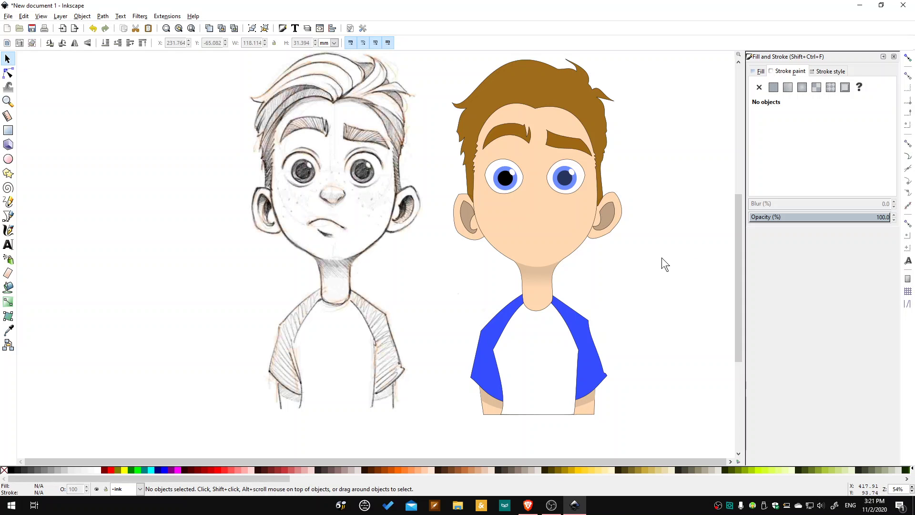
scroll(674, 264, up, 1)
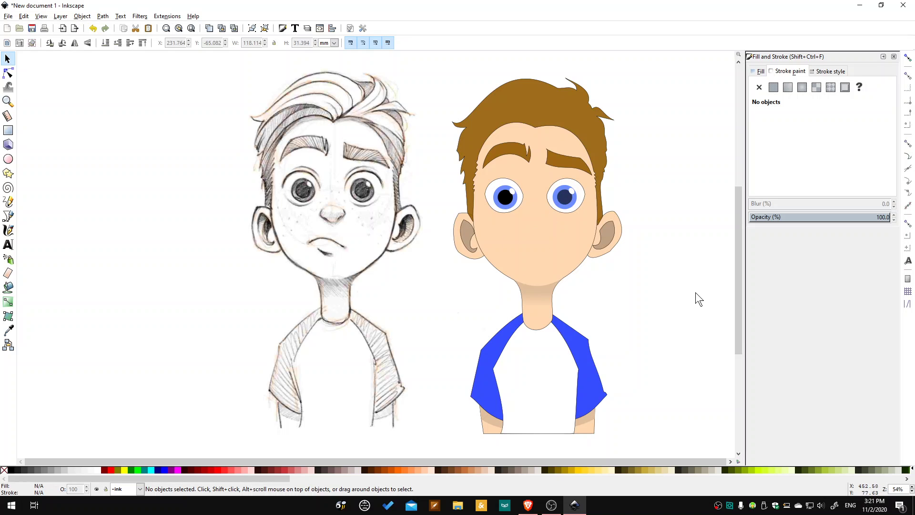
- Save the drawing to the Desktop under the new name boy2 in Inkscape SVG format
click(9, 16)
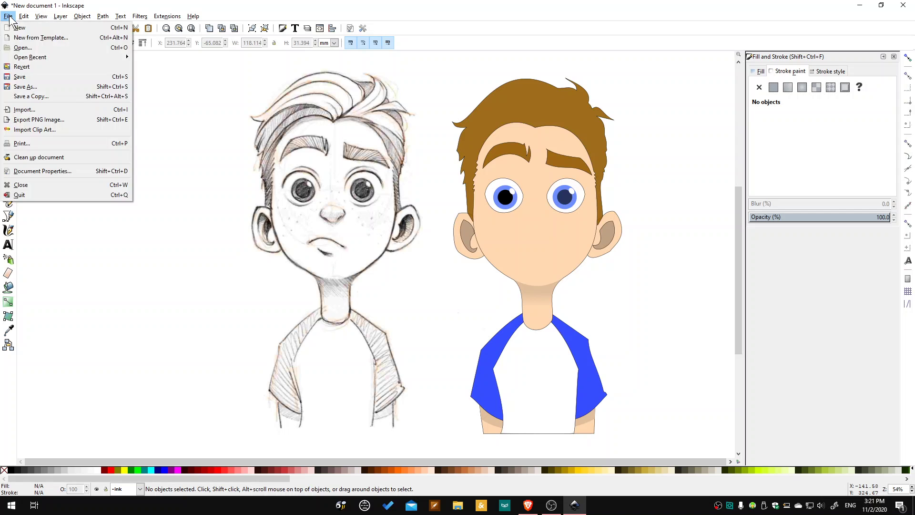
click(30, 86)
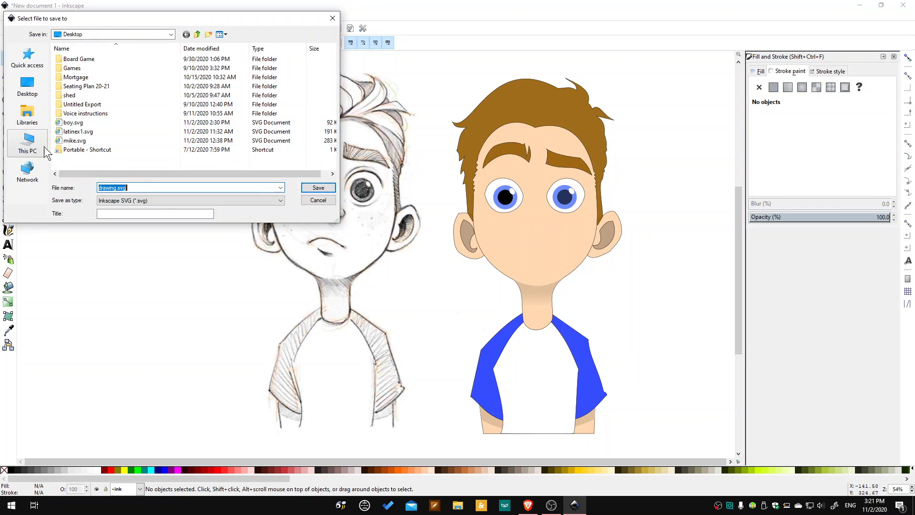
text(boy2)
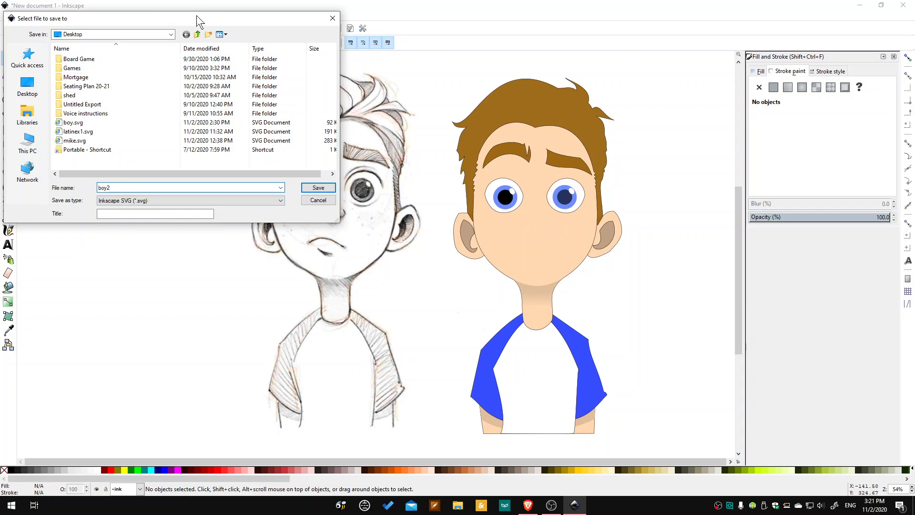
click(319, 188)
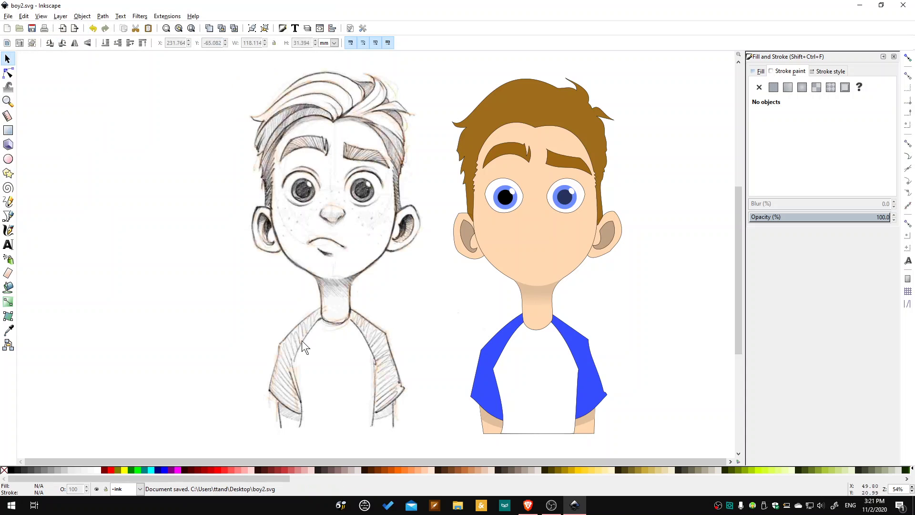